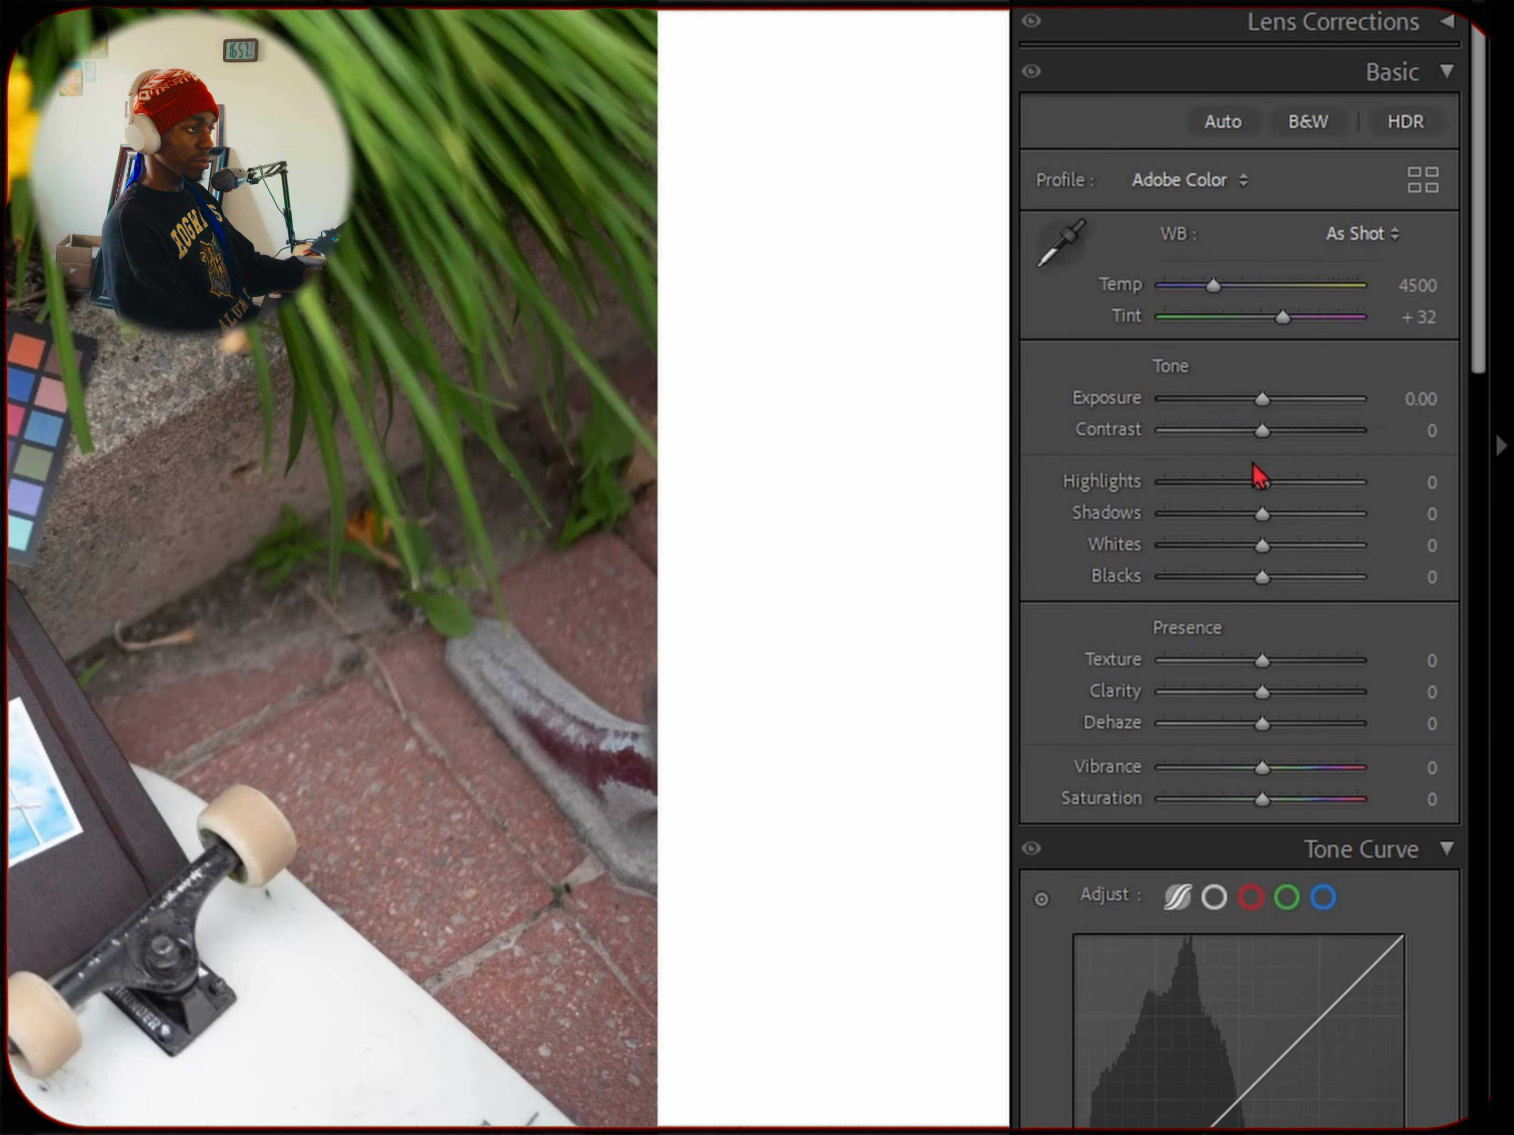
In the Basic adjustments, set Highlights to -60, Shadows to +50, Whites to -70 and Blacks to +20.
{"action": "scroll", "coordinate": [1265, 486], "scroll_direction": "down", "scroll_amount": 17}
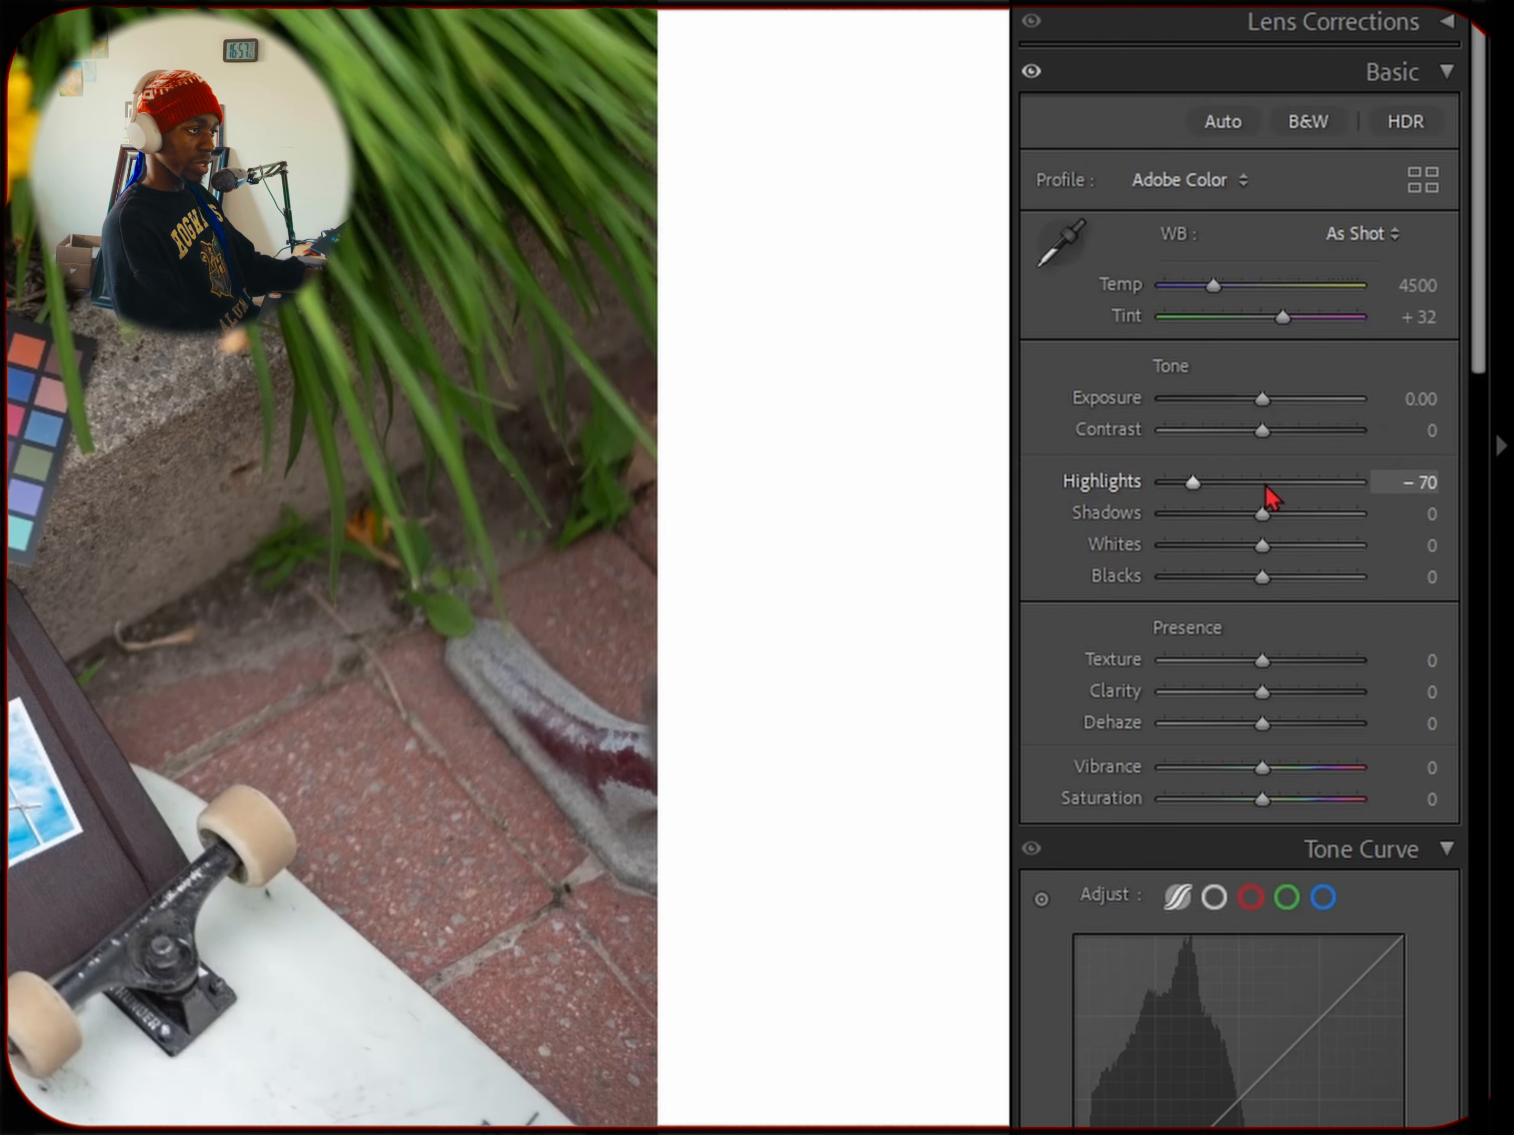
{"action": "scroll", "coordinate": [1265, 487], "scroll_direction": "up", "scroll_amount": 5}
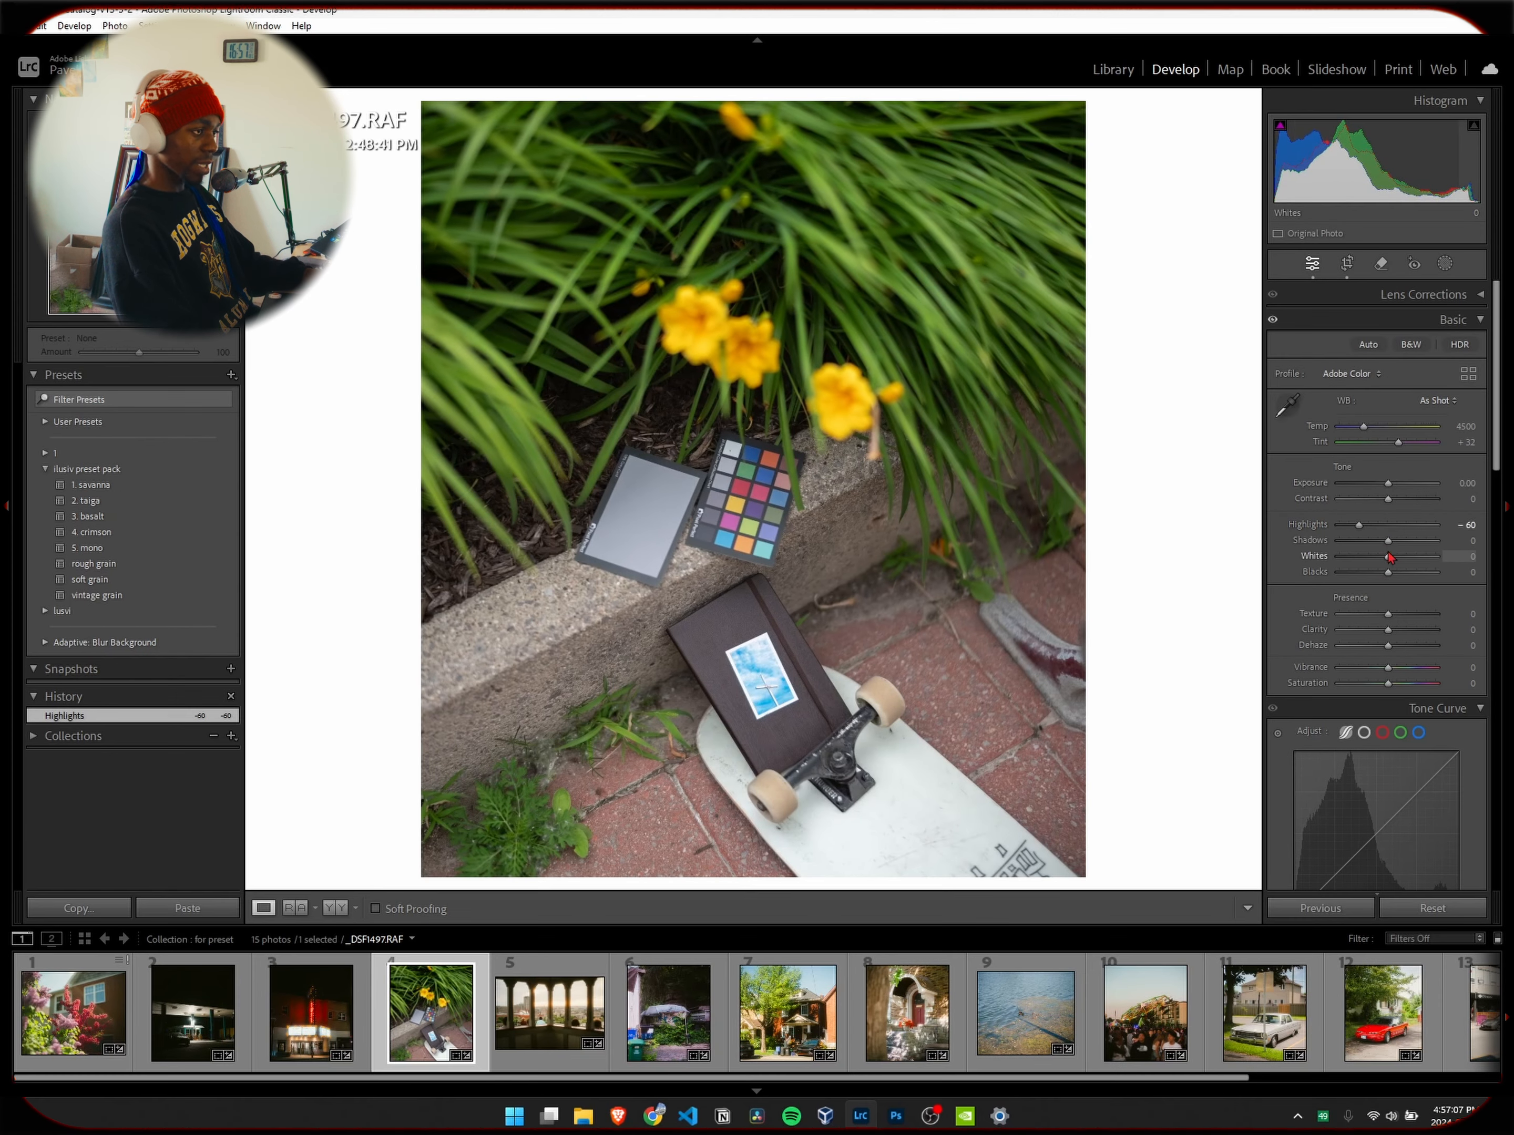
{"action": "scroll", "coordinate": [1387, 541], "scroll_direction": "up", "scroll_amount": 10}
{"action": "scroll", "coordinate": [1390, 558], "scroll_direction": "down", "scroll_amount": 10}
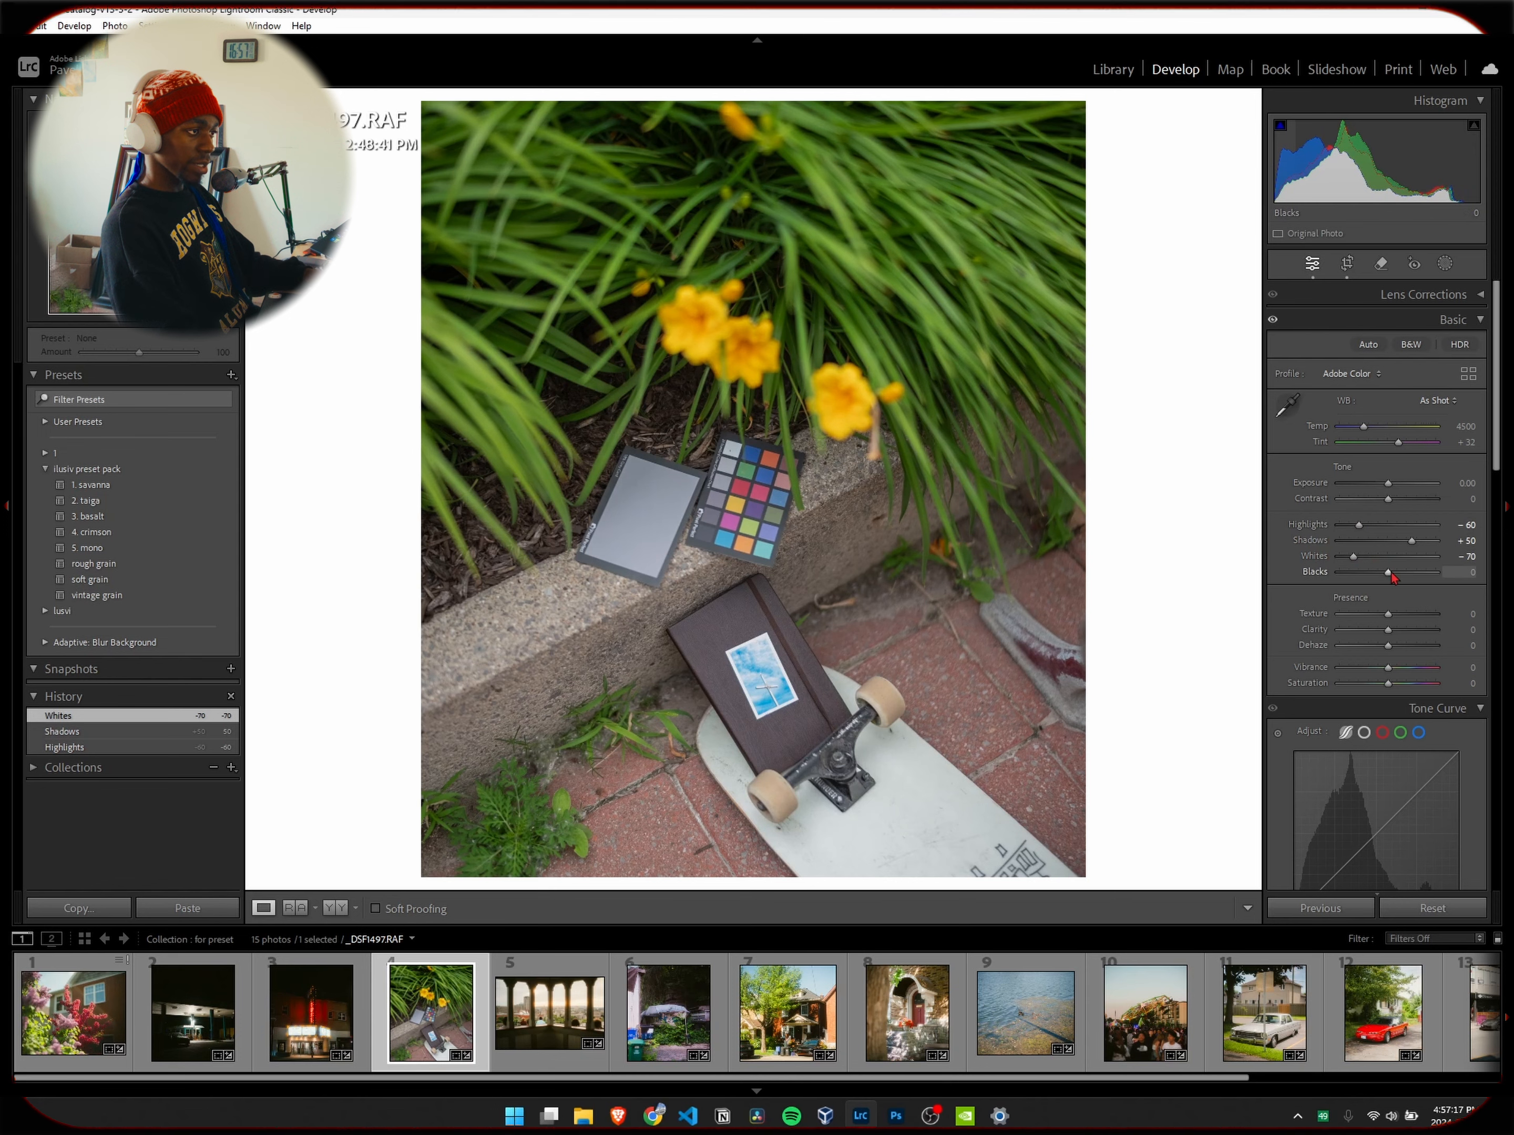
{"action": "scroll", "coordinate": [1392, 577], "scroll_direction": "up", "scroll_amount": 2}
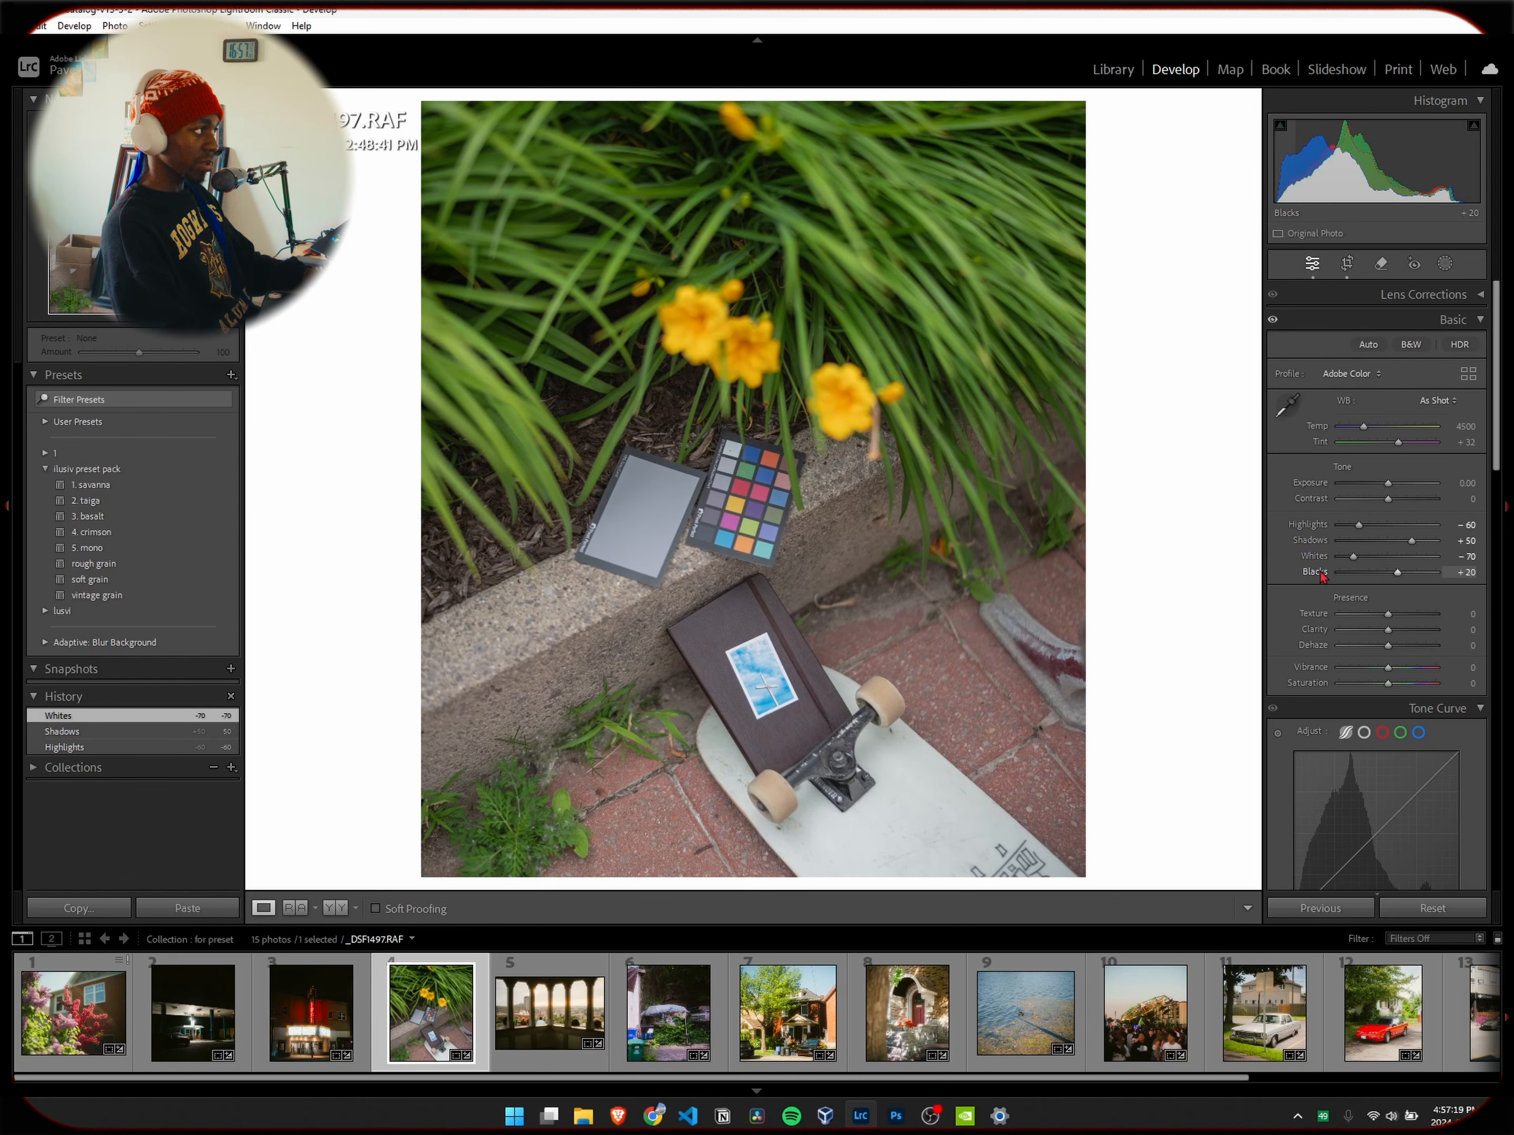
Compare the photo with the Basic adjustments off and on, and inspect the dark grass close up.
{"action": "left_click", "coordinate": [1272, 320]}
{"action": "left_click", "coordinate": [1273, 321]}
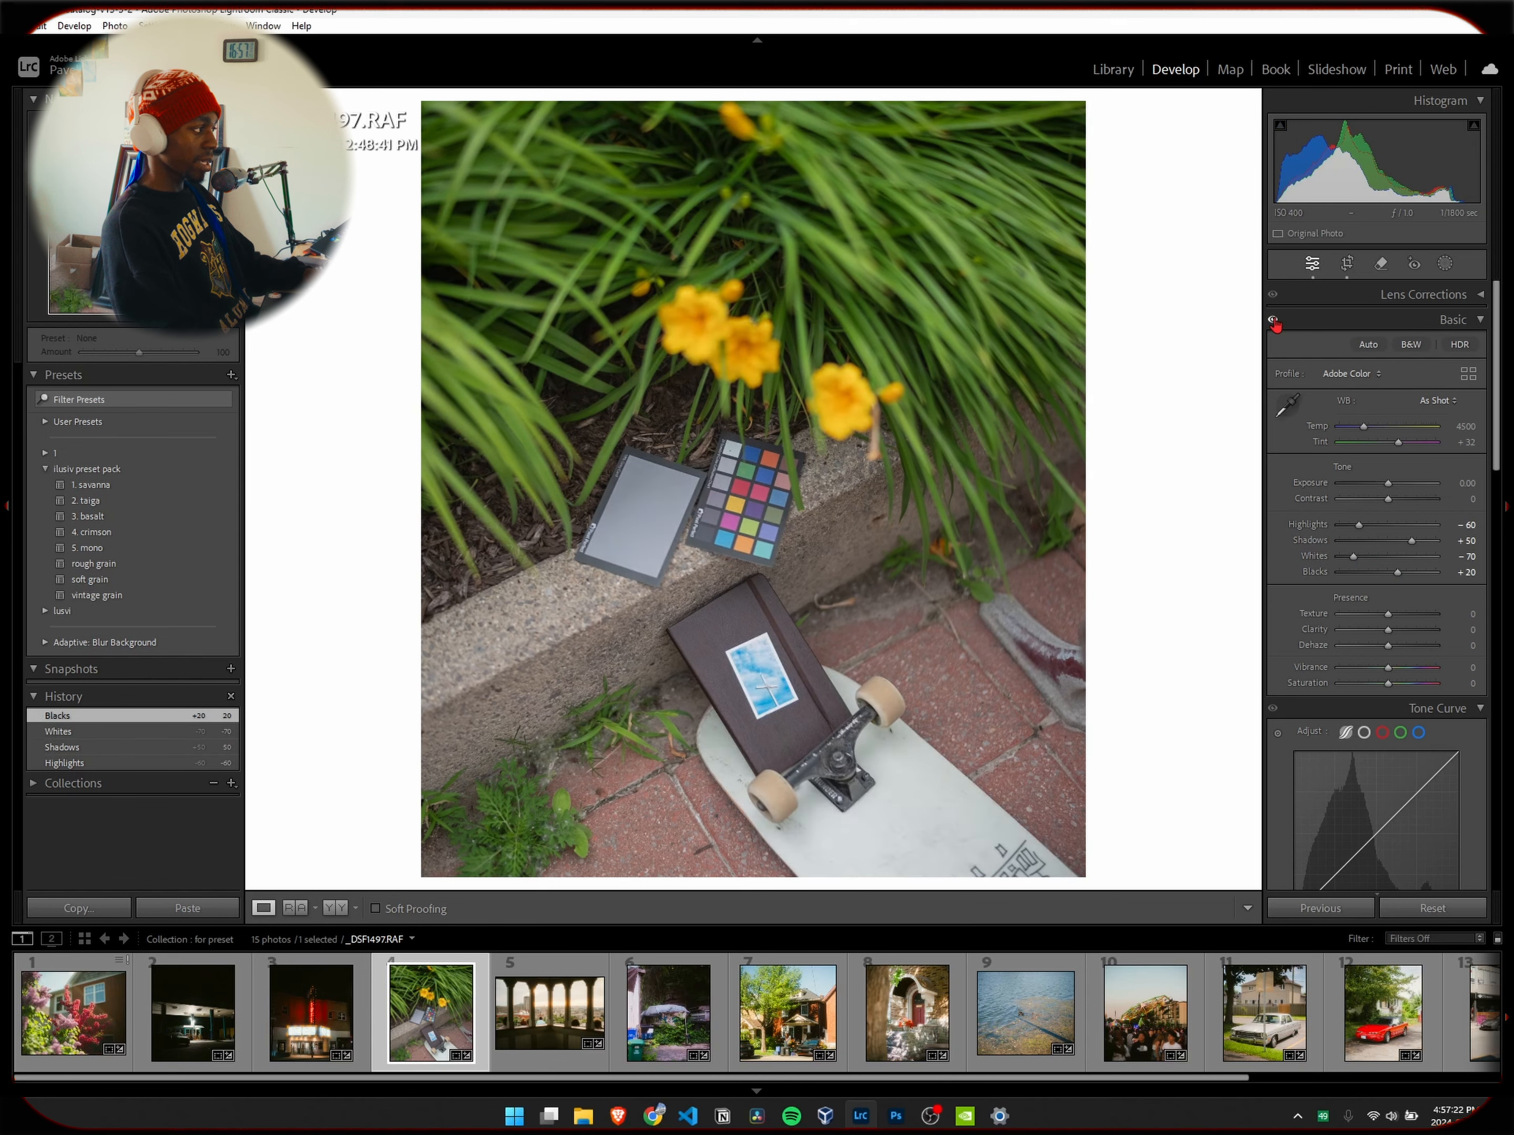
{"action": "left_click", "coordinate": [1272, 320]}
{"action": "left_click", "coordinate": [1272, 320]}
{"action": "left_click", "coordinate": [1273, 320]}
{"action": "left_click", "coordinate": [1272, 320]}
{"action": "left_click", "coordinate": [1272, 322]}
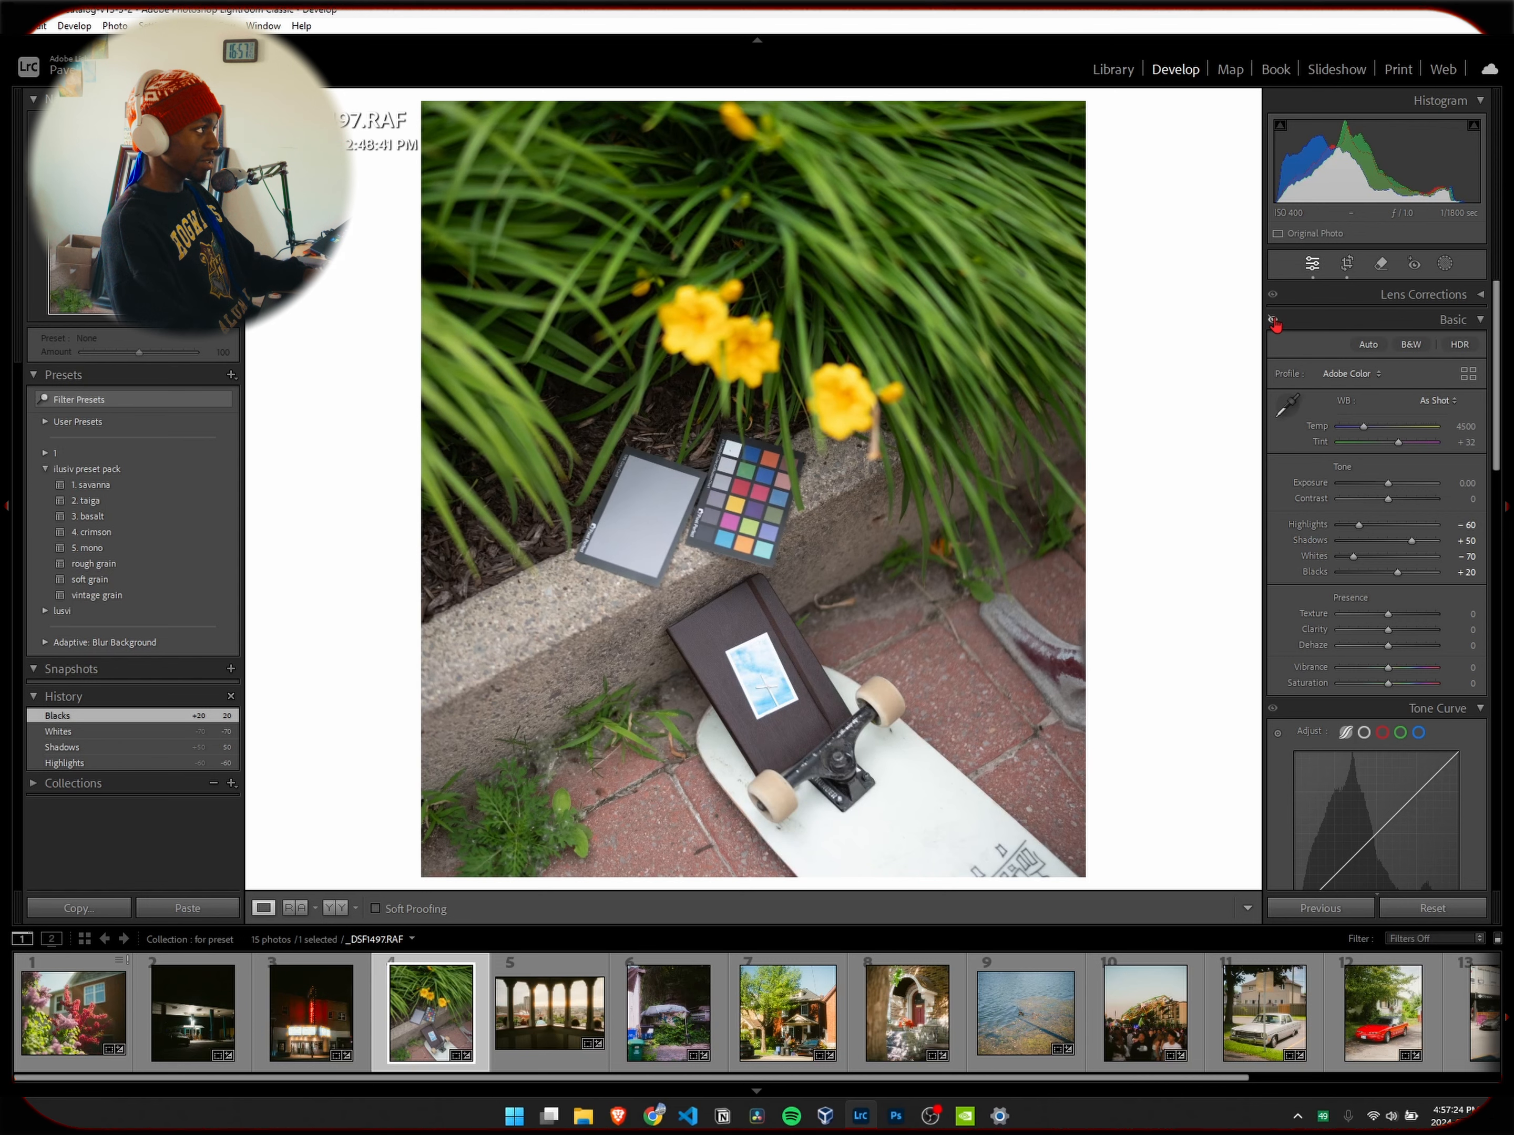
{"action": "left_click", "coordinate": [1272, 321]}
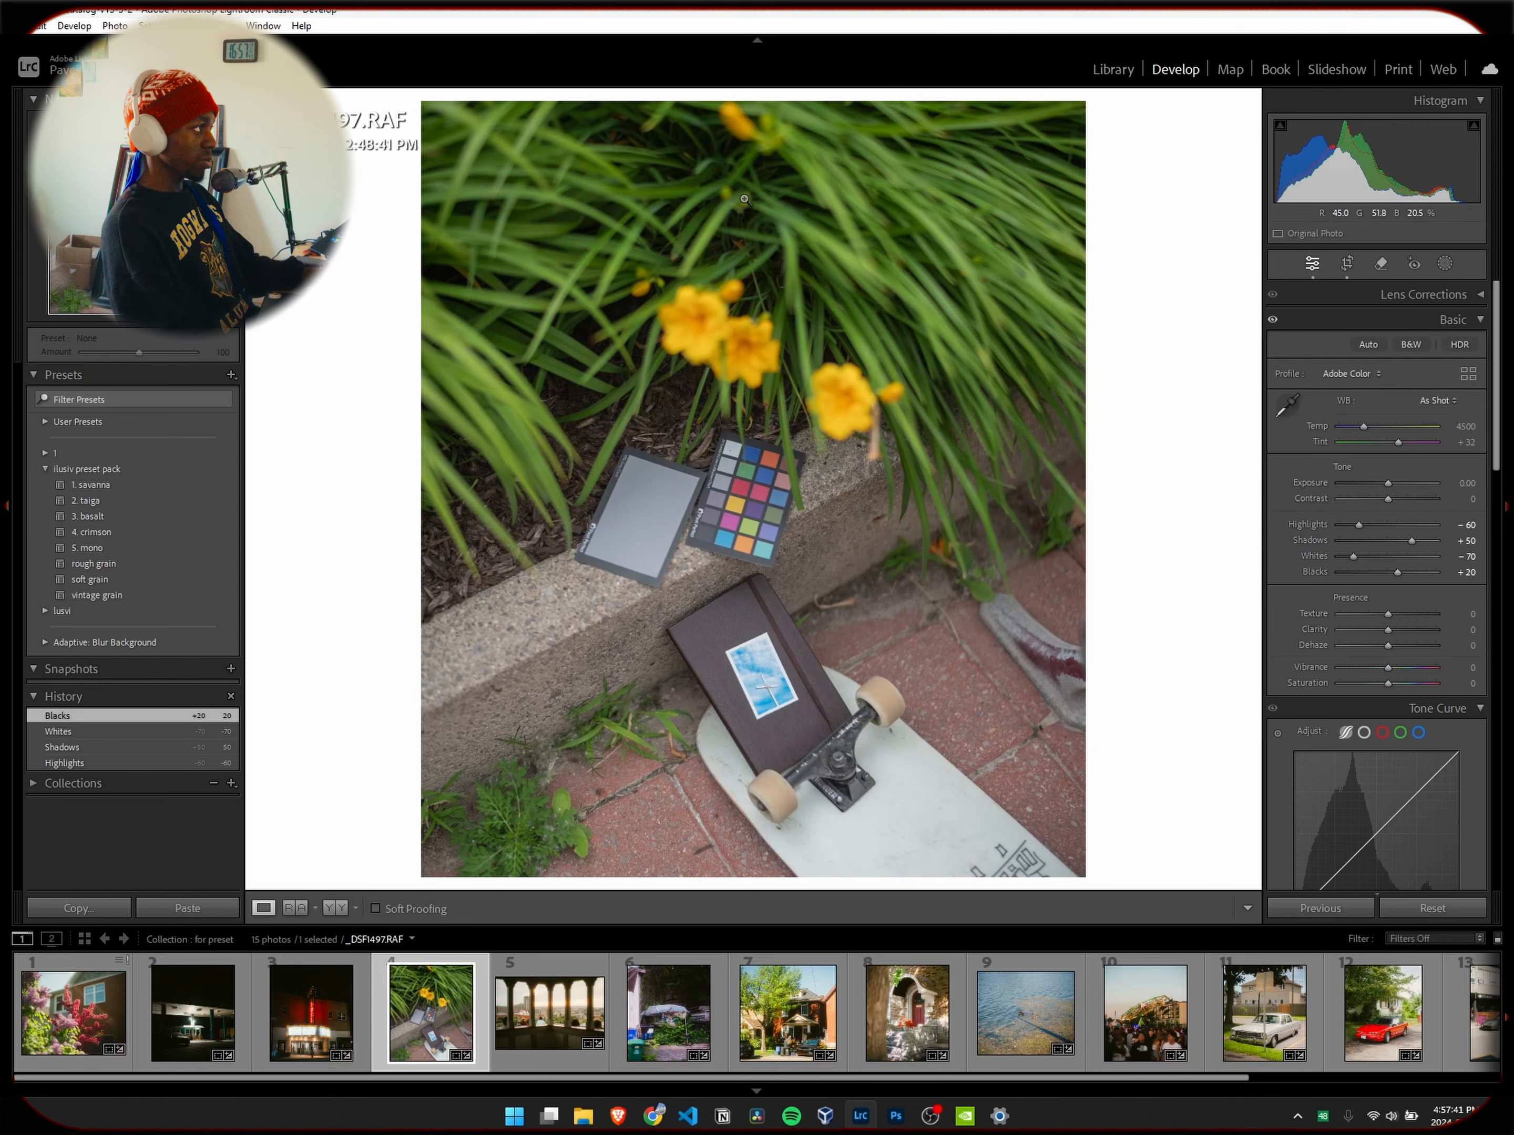
{"action": "left_click", "coordinate": [1273, 320]}
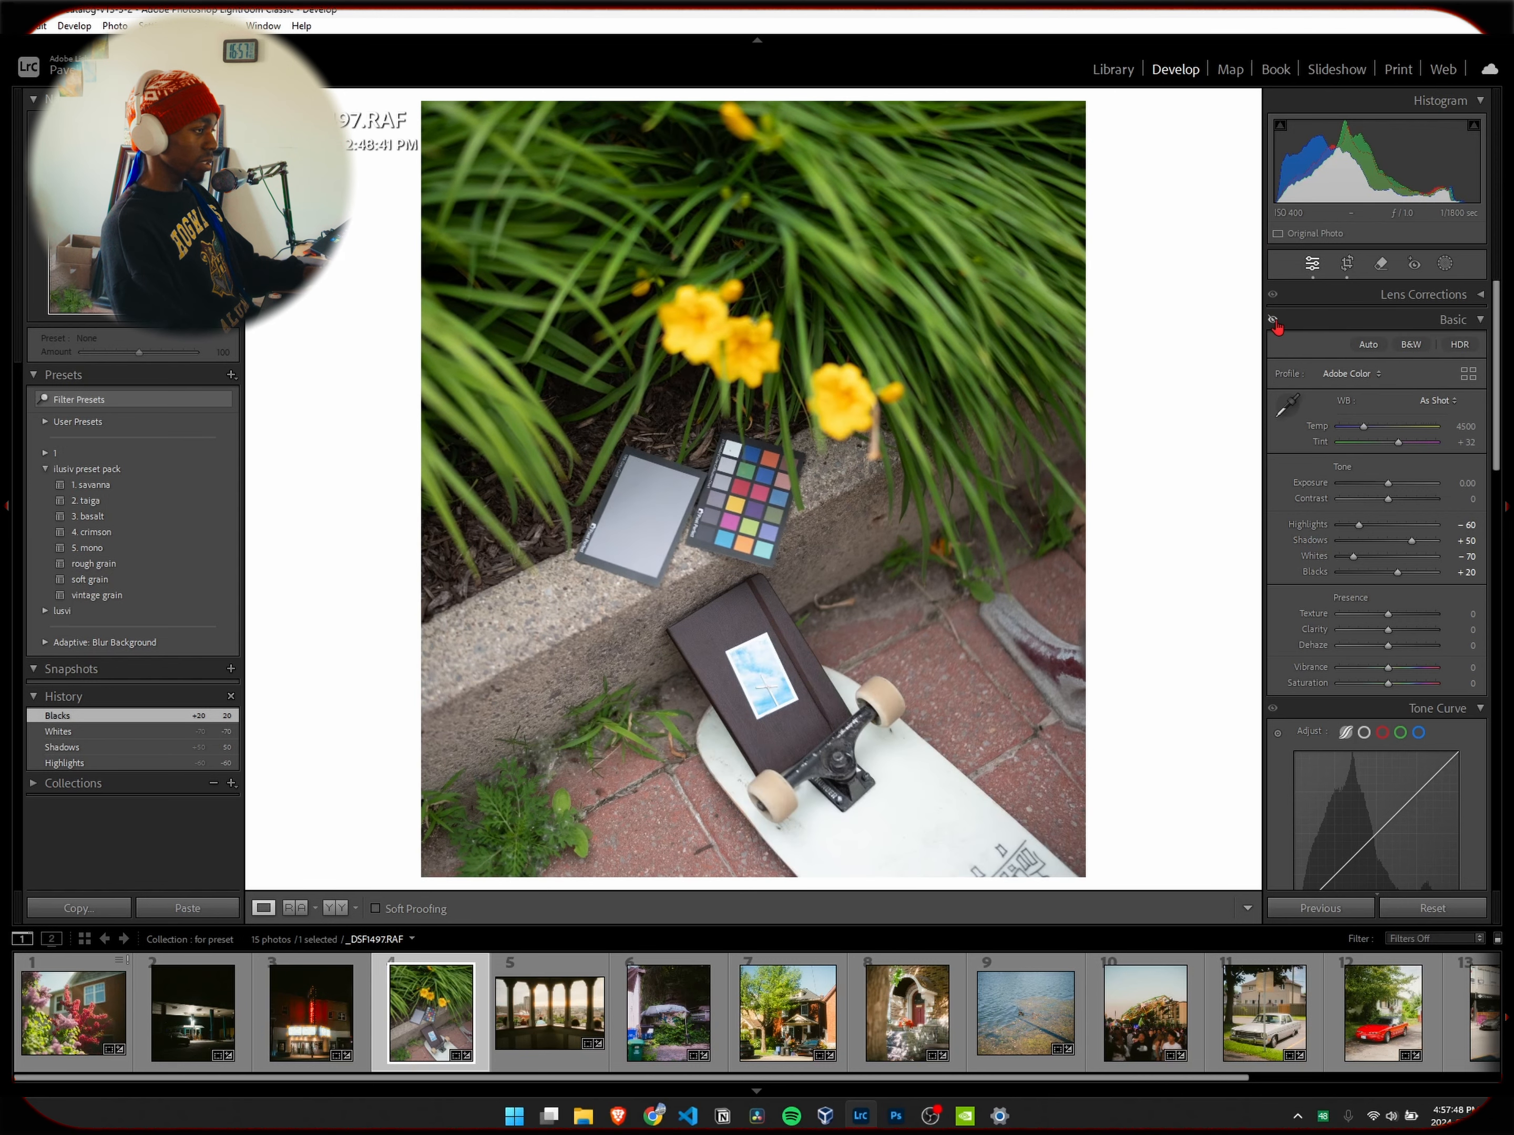
{"action": "left_click", "coordinate": [691, 183]}
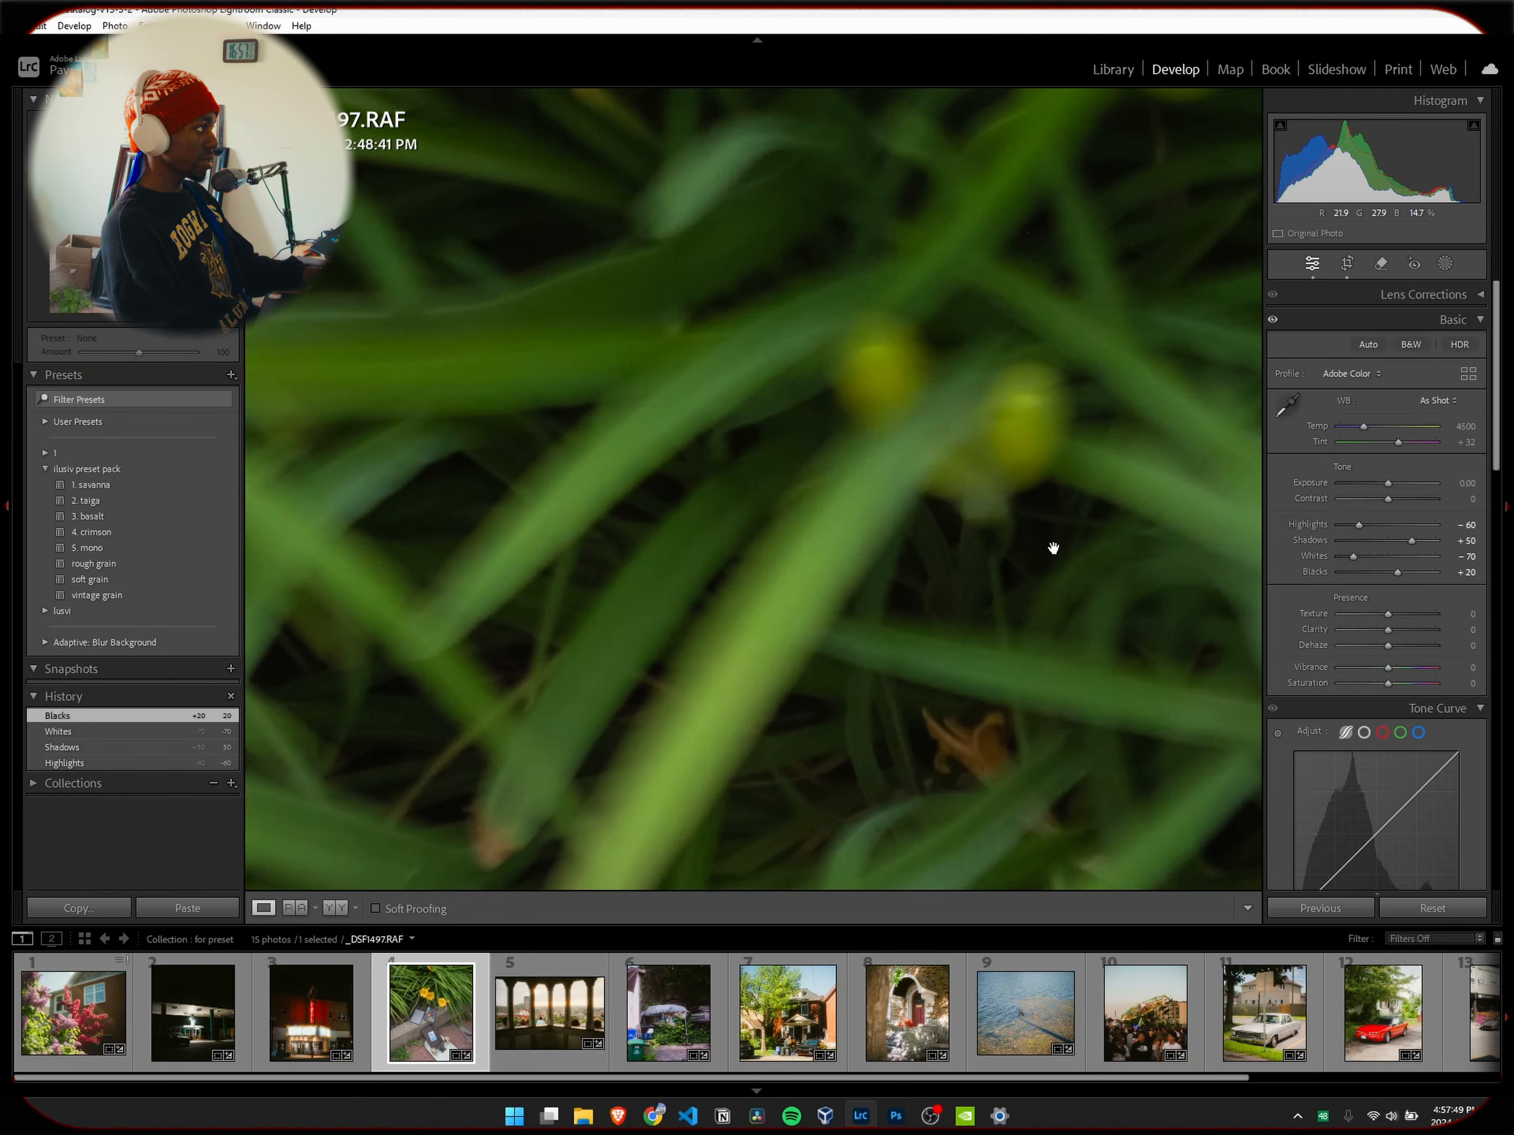
{"action": "scroll", "coordinate": [1339, 709], "scroll_direction": "down", "scroll_amount": 5}
{"action": "scroll", "coordinate": [1359, 675], "scroll_direction": "up", "scroll_amount": 5}
{"action": "left_click", "coordinate": [1219, 464]}
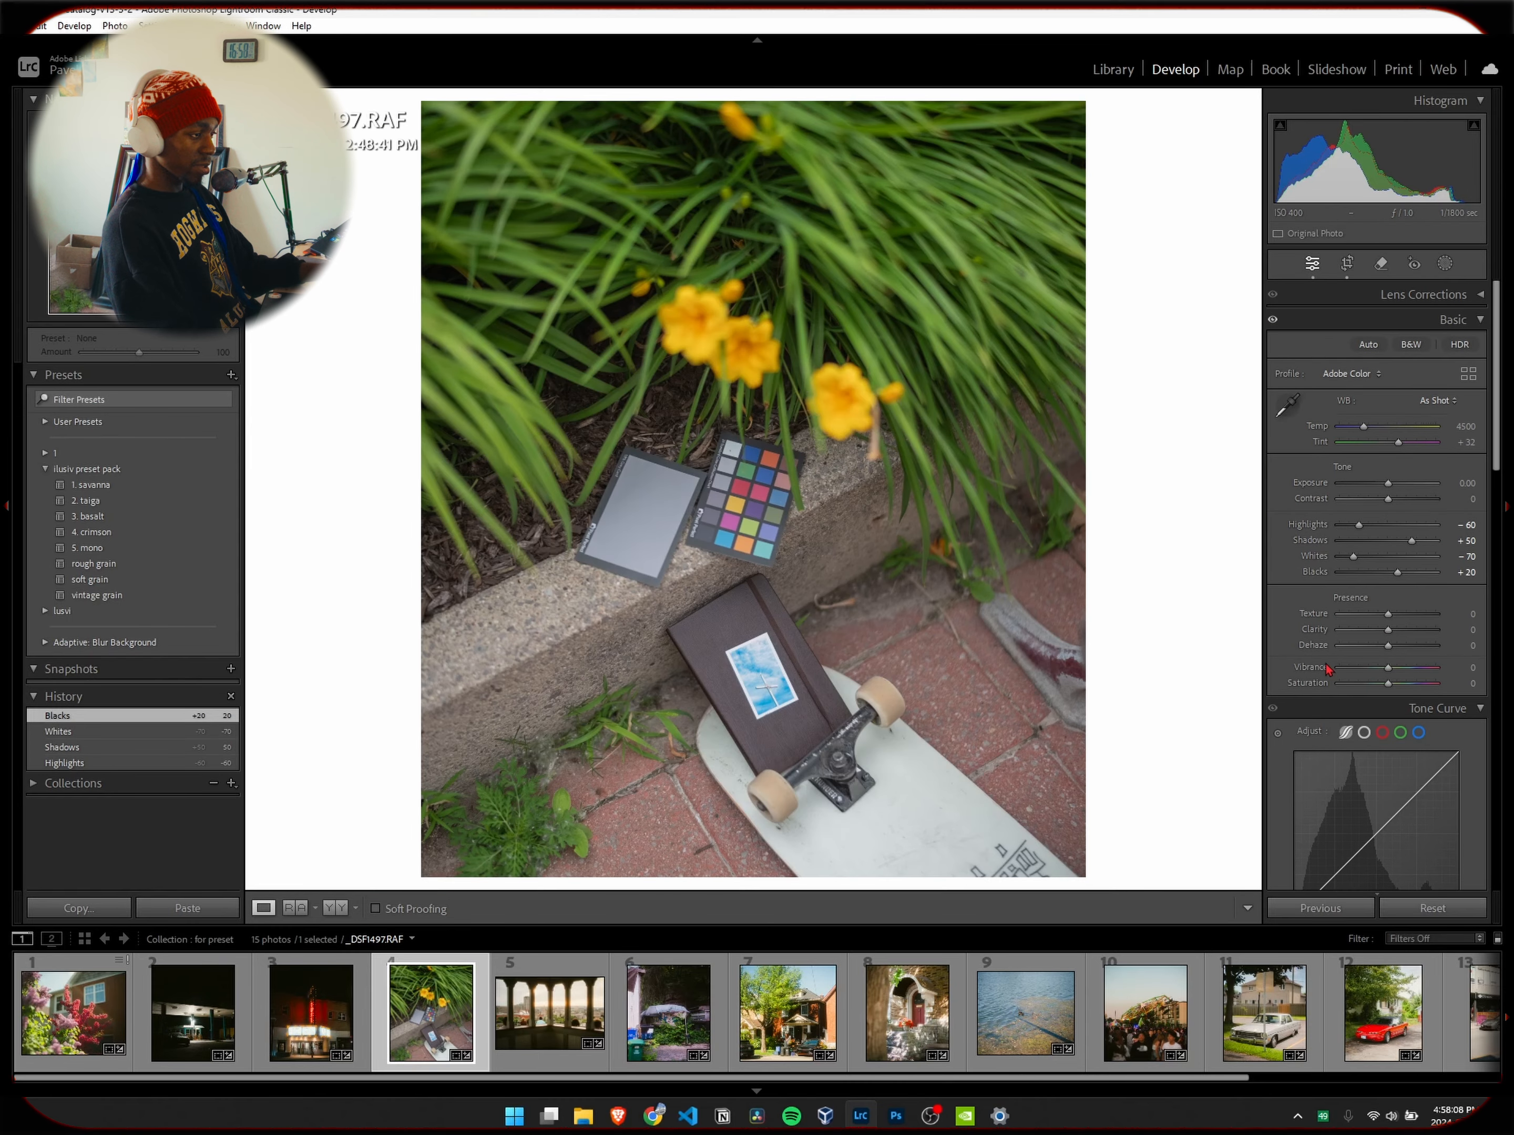
Set Clarity and Dehaze to -20, Vibrance to +10 and Saturation to +20.
{"action": "scroll", "coordinate": [1328, 670], "scroll_direction": "down", "scroll_amount": 3}
{"action": "scroll", "coordinate": [1352, 693], "scroll_direction": "up", "scroll_amount": 3}
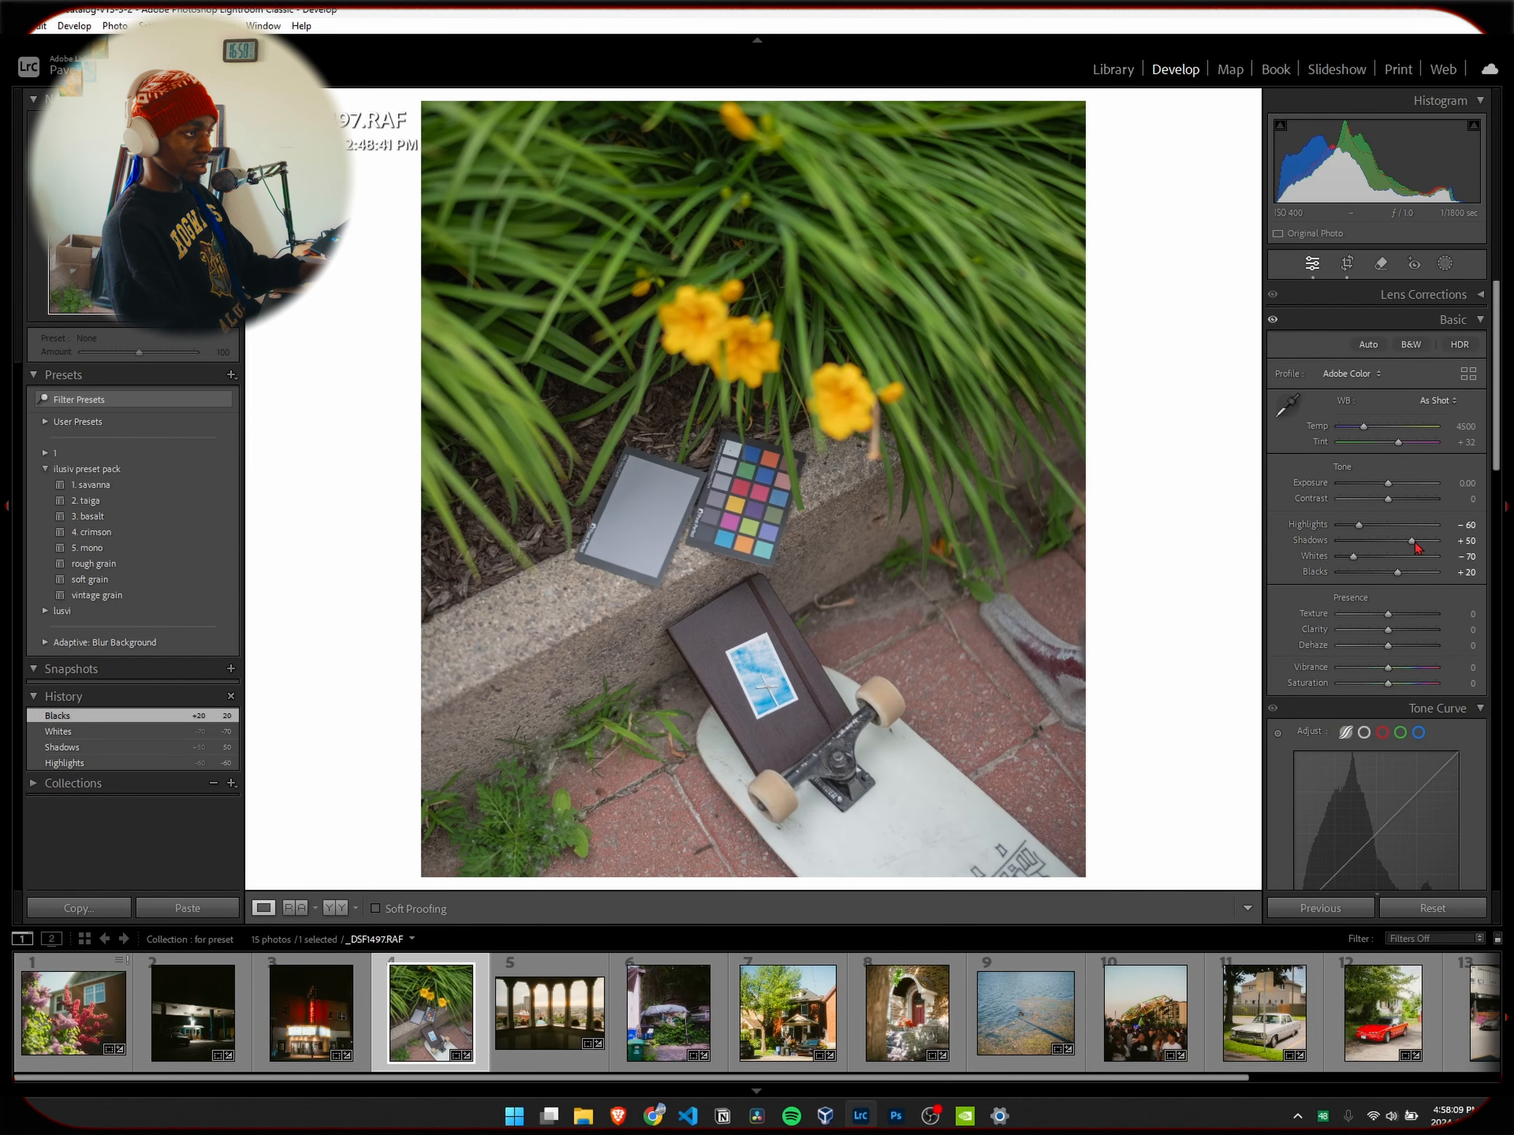
{"action": "scroll", "coordinate": [1406, 481], "scroll_direction": "down", "scroll_amount": 3}
{"action": "scroll", "coordinate": [1406, 481], "scroll_direction": "down", "scroll_amount": 3}
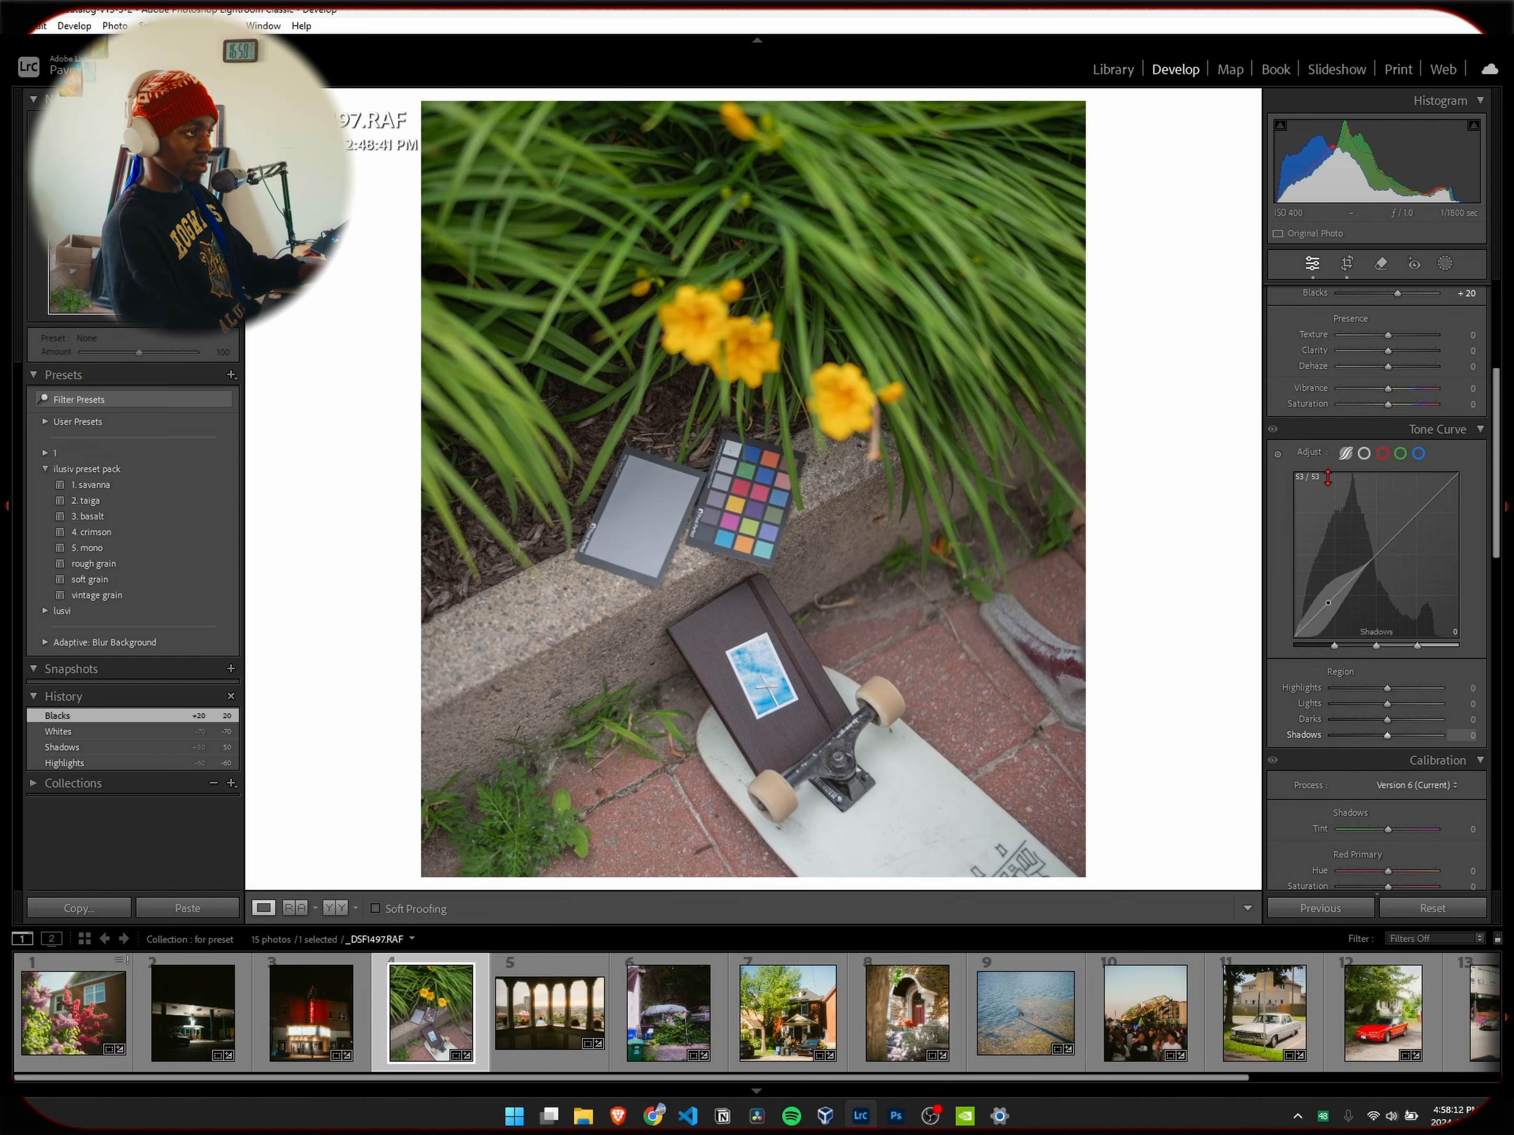
{"action": "scroll", "coordinate": [1348, 467], "scroll_direction": "up", "scroll_amount": 6}
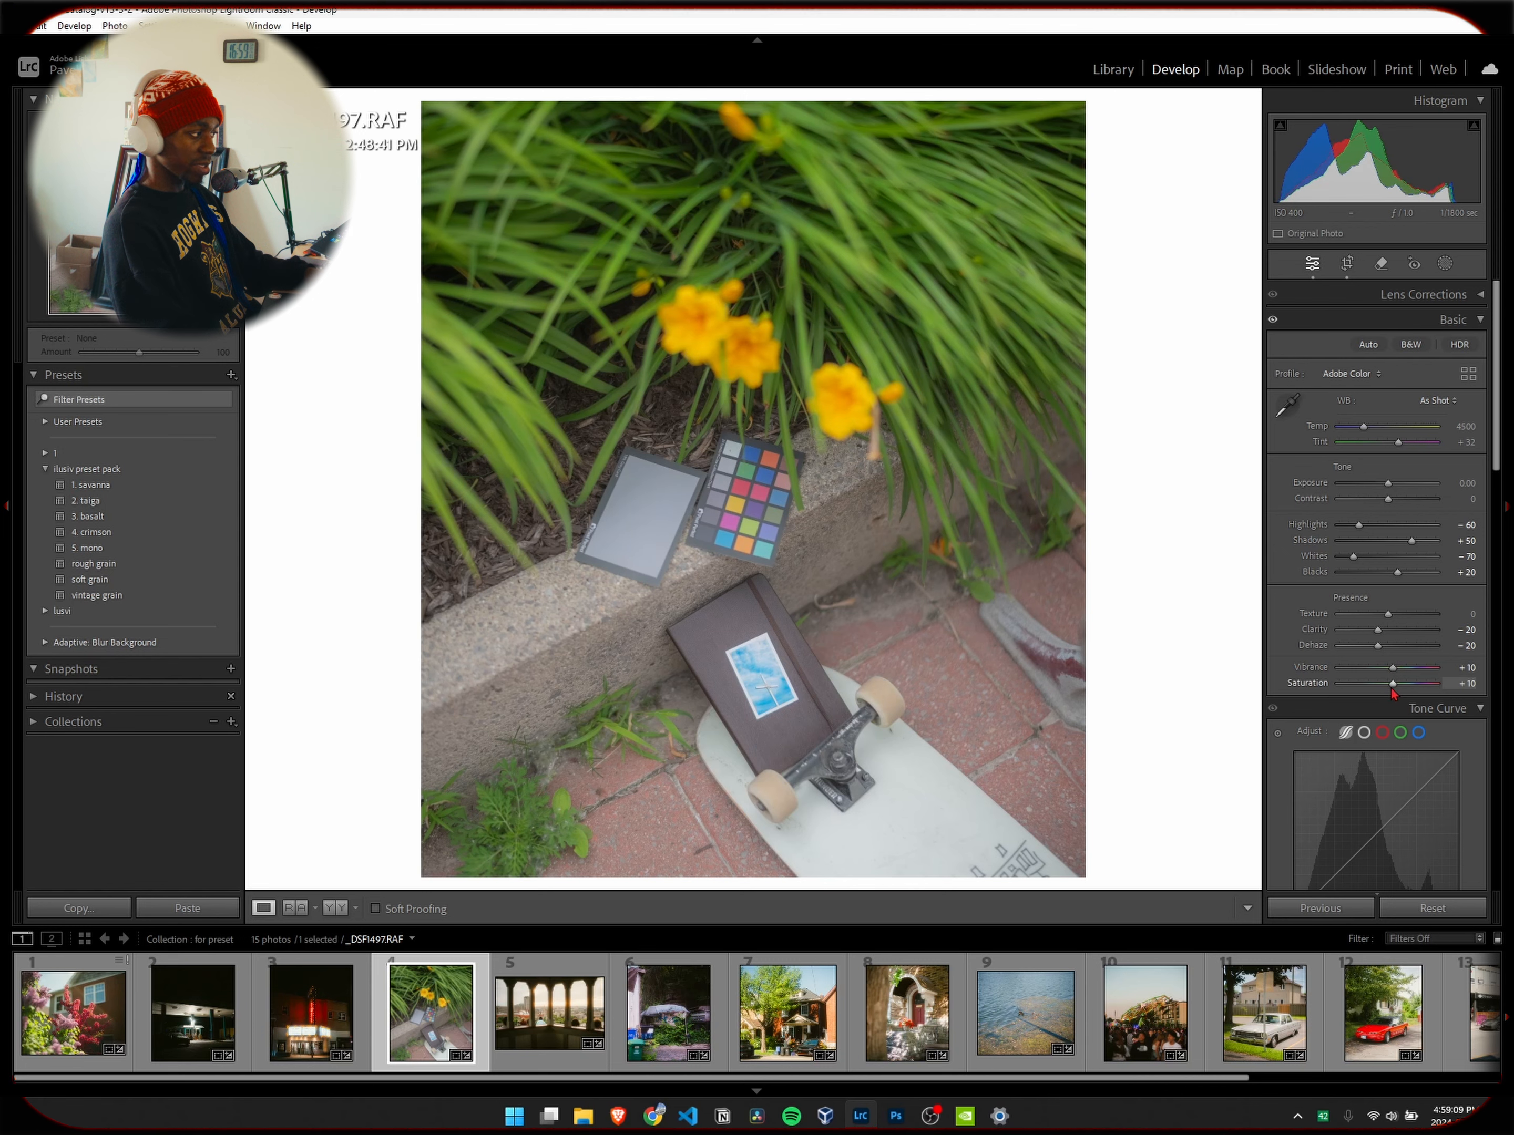
{"action": "left_click_drag", "start_coordinate": [1393, 688], "coordinate": [1399, 688]}
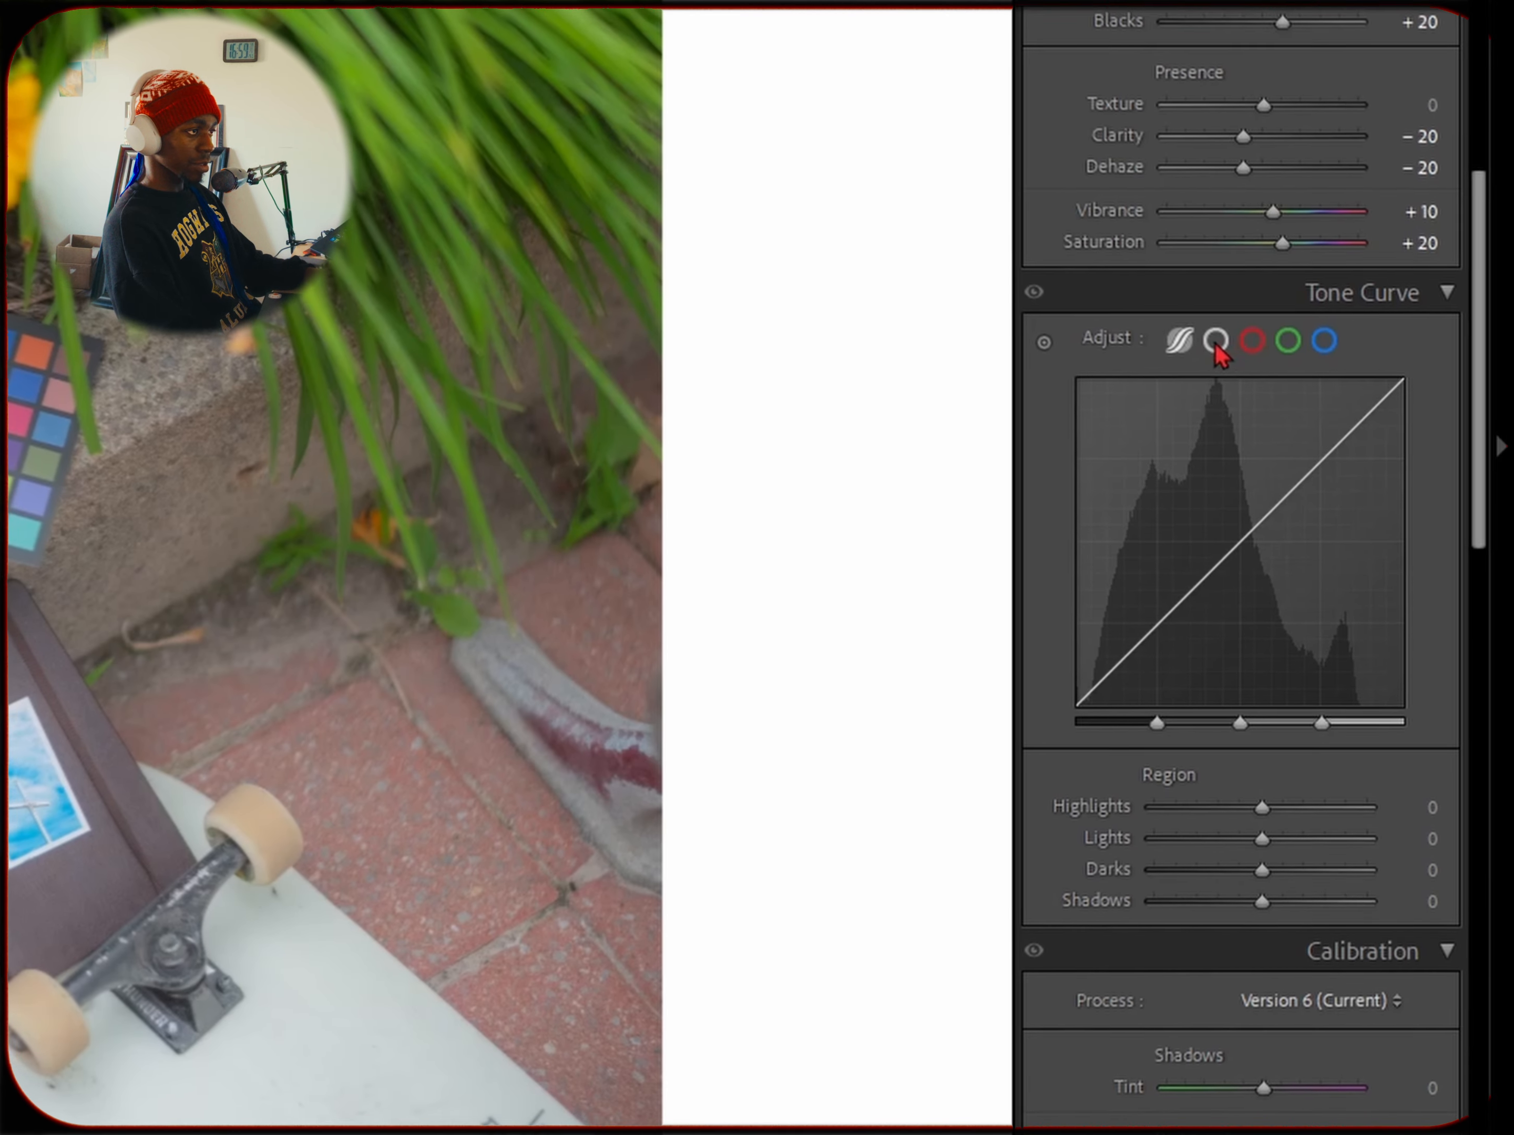
Look through the point, red, green and blue tone curves and return to the parametric curve.
{"action": "left_click", "coordinate": [1364, 454]}
{"action": "left_click", "coordinate": [1252, 341]}
{"action": "left_click", "coordinate": [1287, 339]}
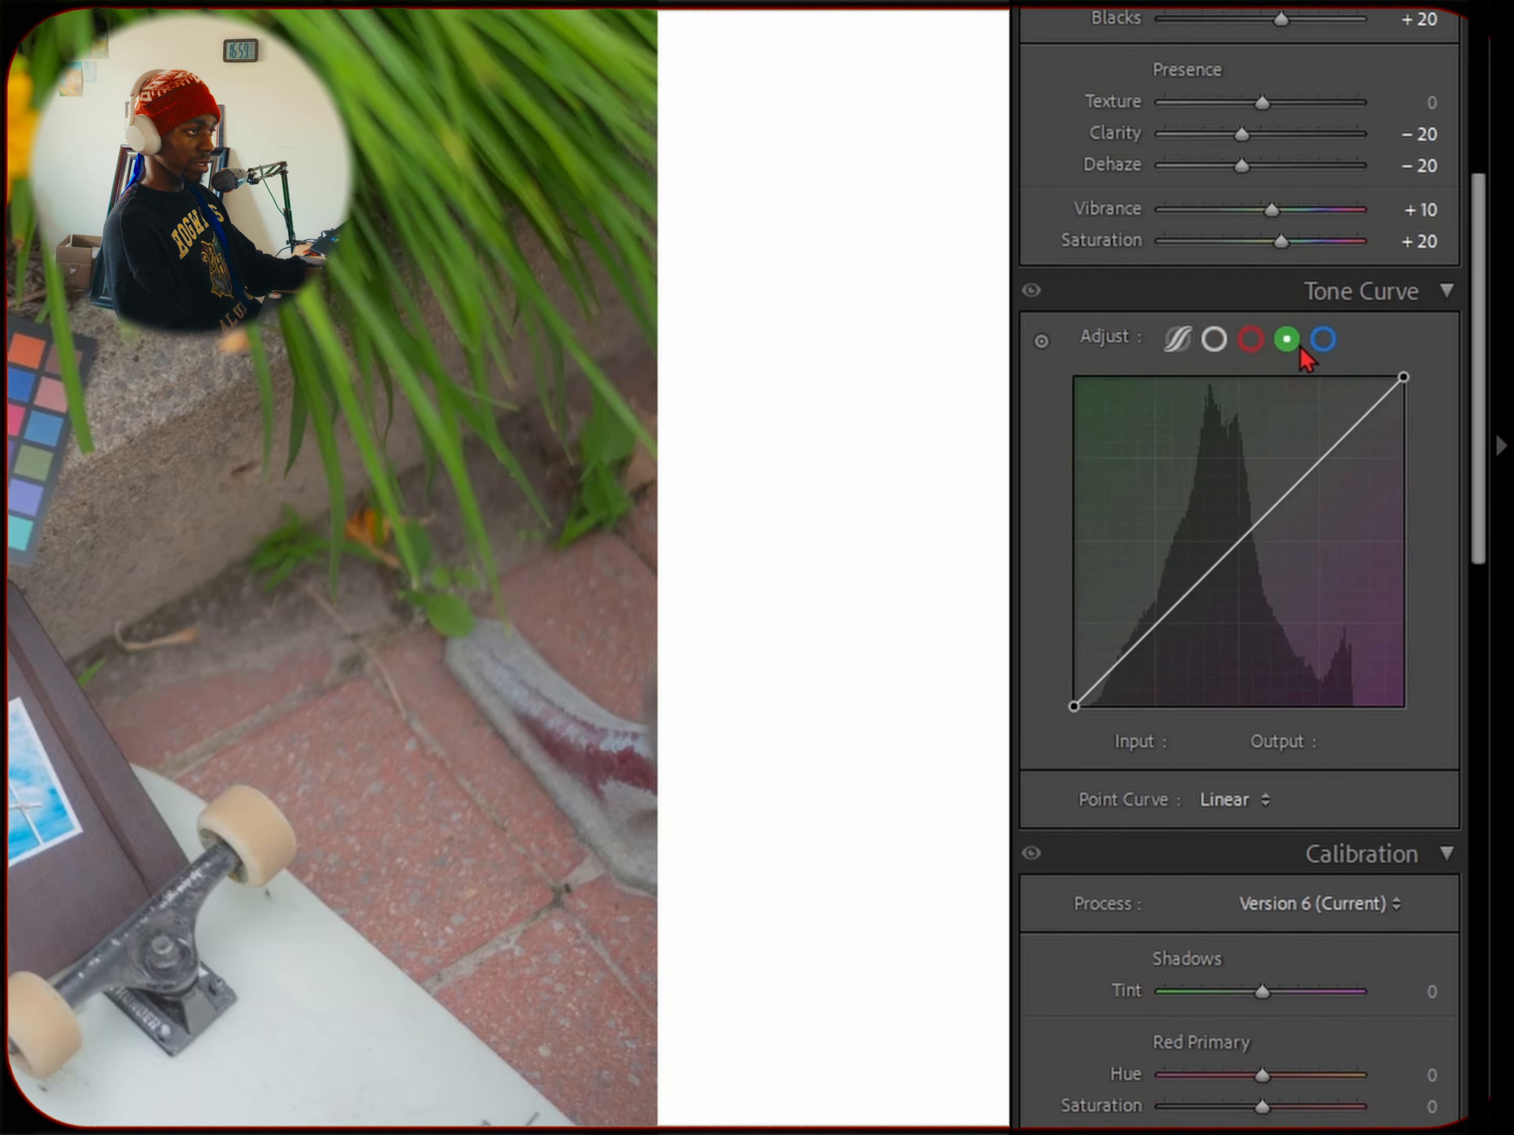
{"action": "left_click", "coordinate": [1323, 339]}
{"action": "left_click", "coordinate": [1177, 339]}
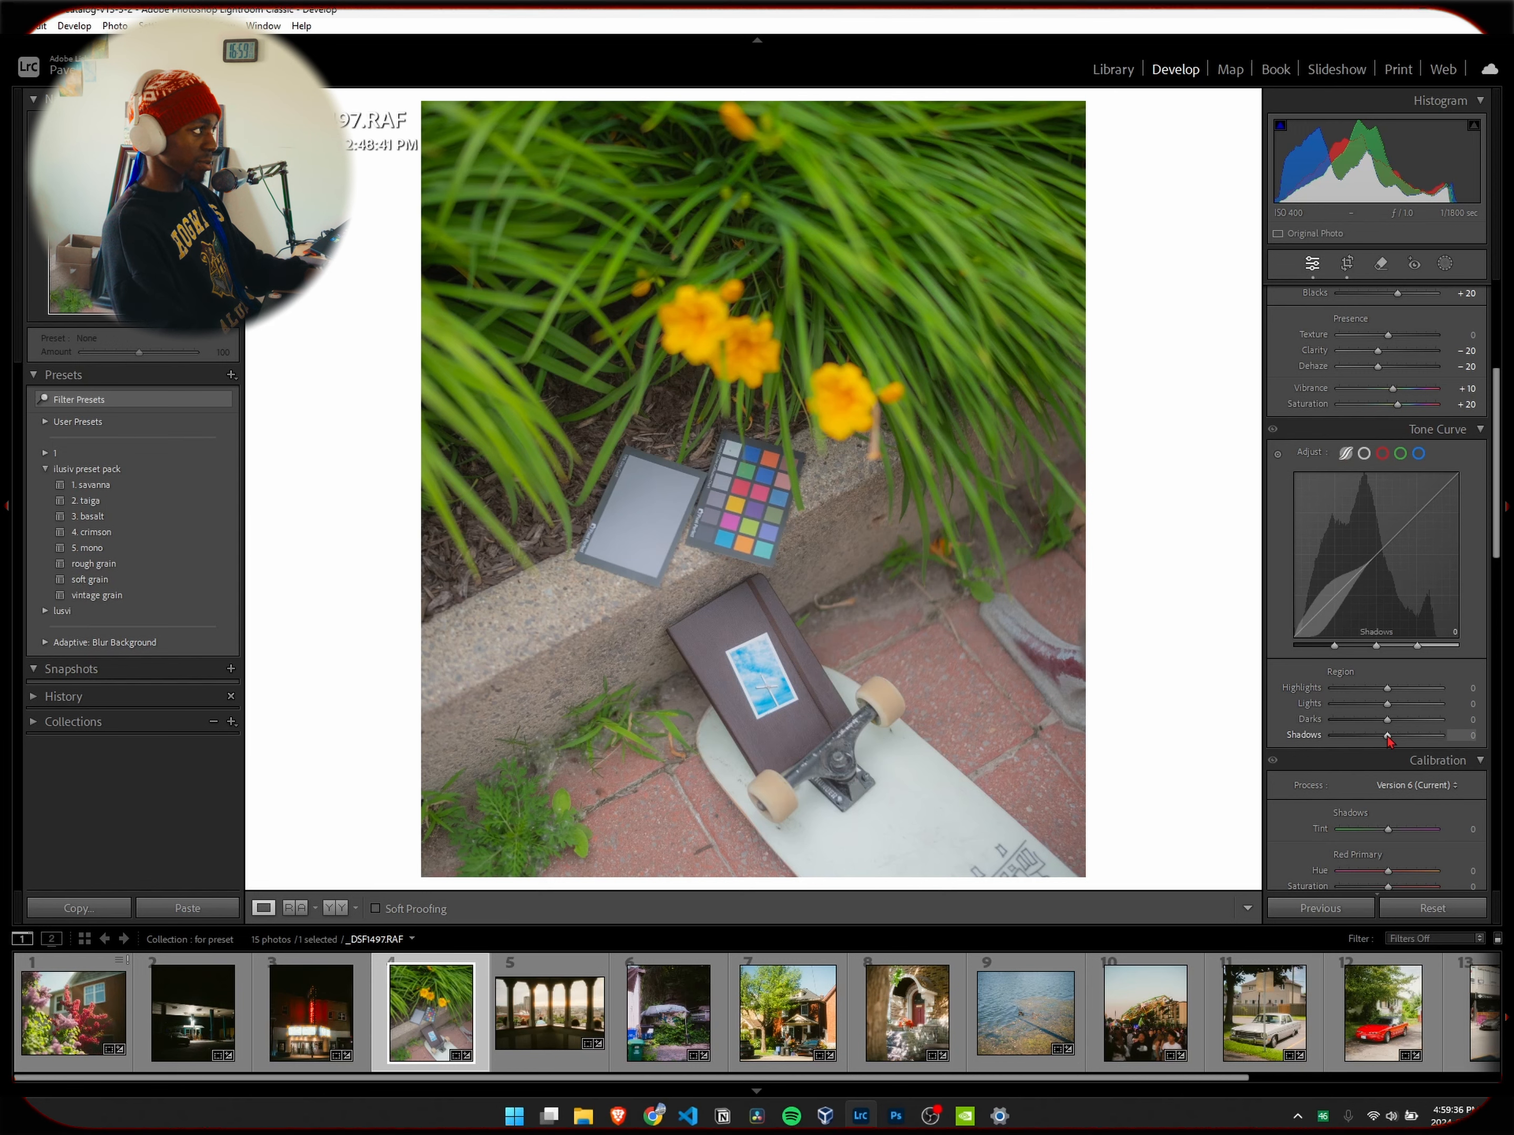
In the parametric tone curve, set Shadows to -20 and Darks to +20, and raise the Lights.
{"action": "key", "text": "Down"}
{"action": "key", "text": "Down"}
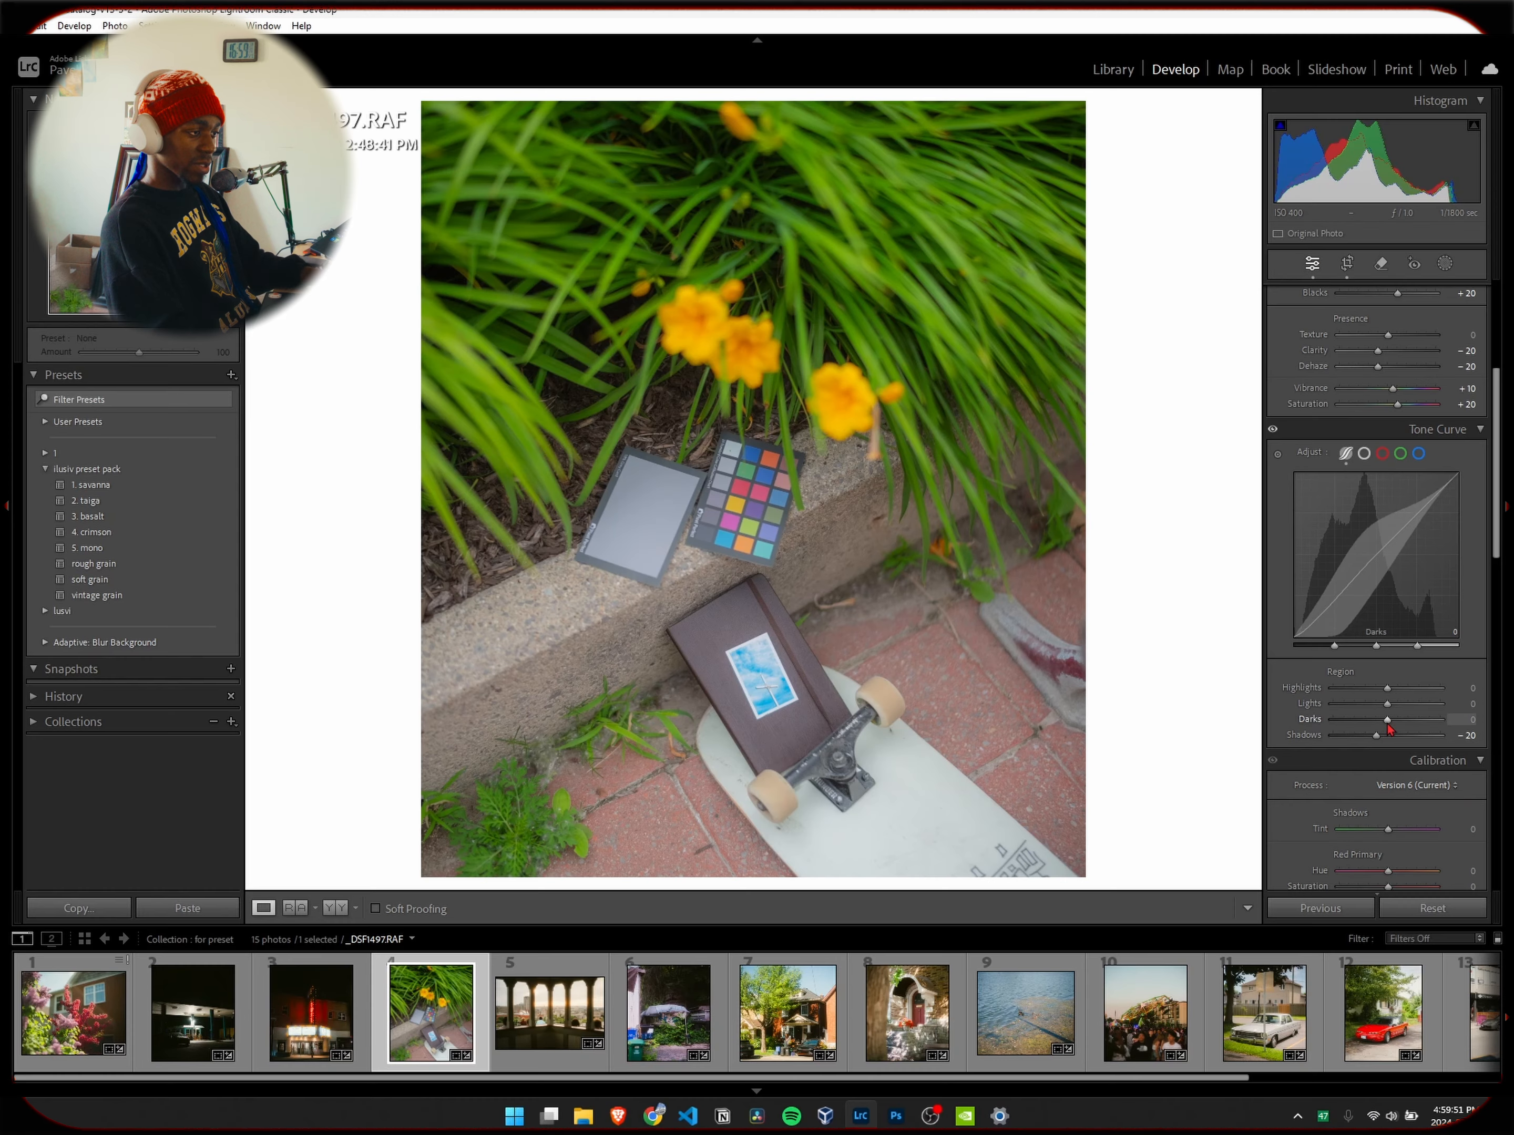
{"action": "mouse_move", "coordinate": [1387, 722]}
{"action": "left_mouse_down"}
{"action": "mouse_move", "coordinate": [1365, 722]}
{"action": "mouse_move", "coordinate": [1397, 726]}
{"action": "left_mouse_up"}
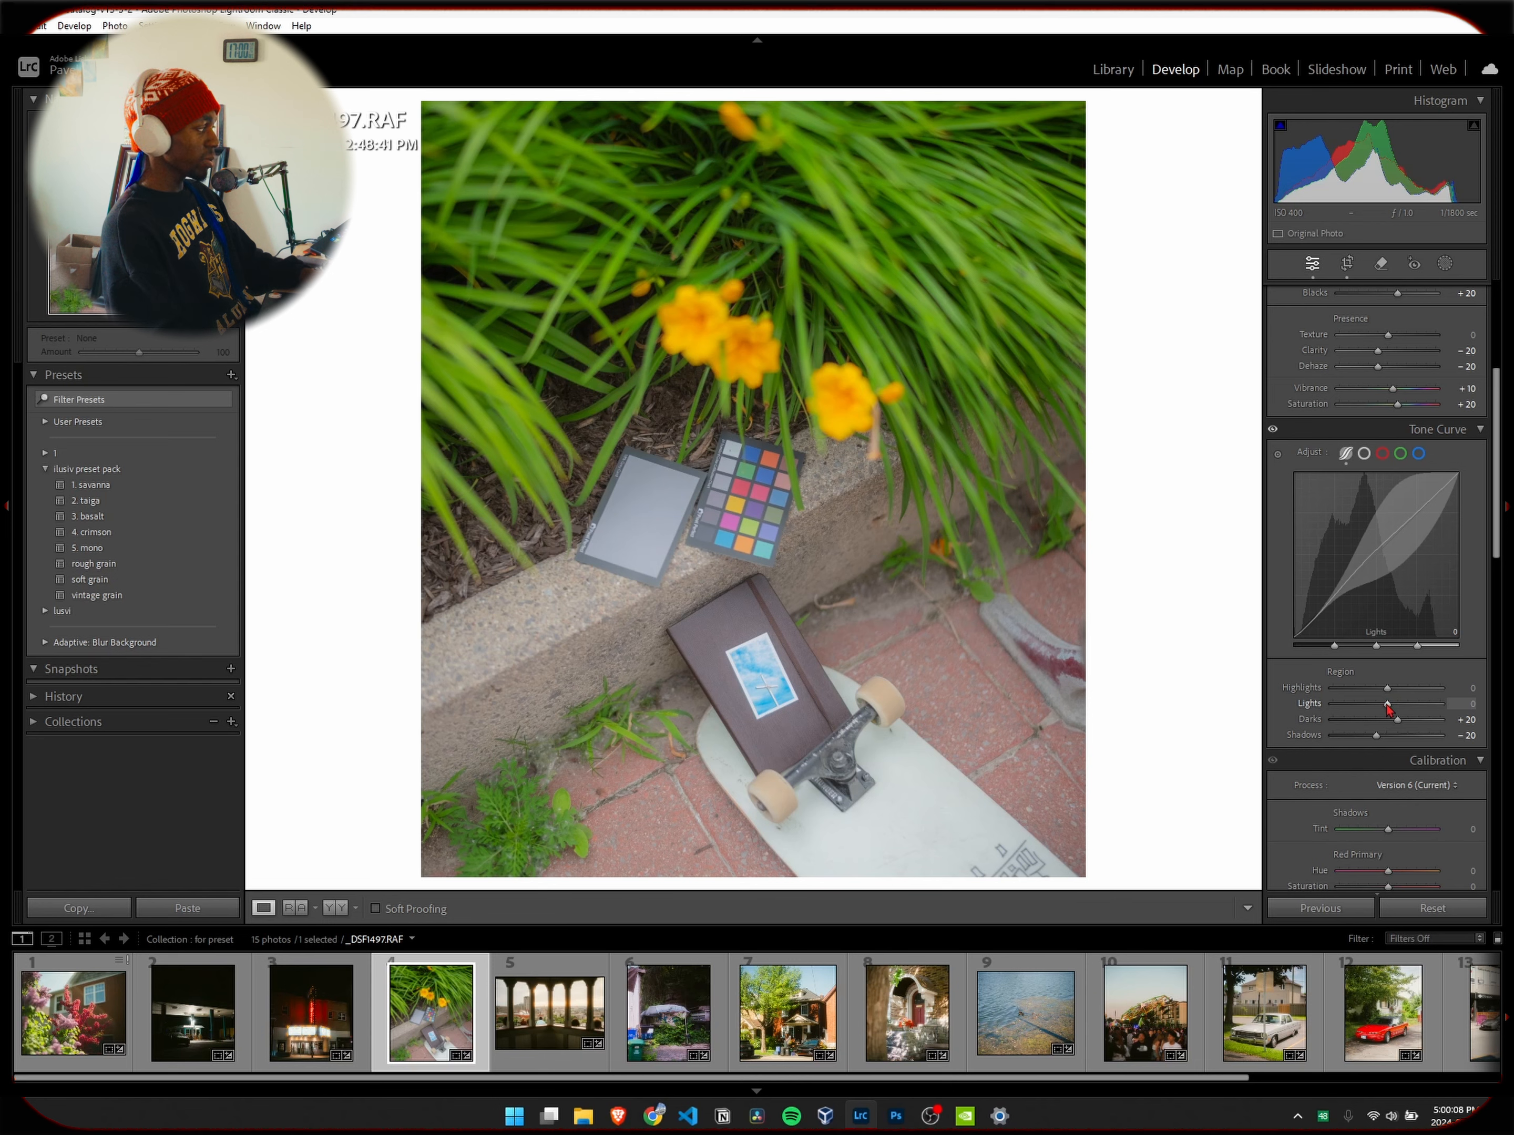
{"action": "left_click_drag", "start_coordinate": [1387, 704], "coordinate": [1402, 704]}
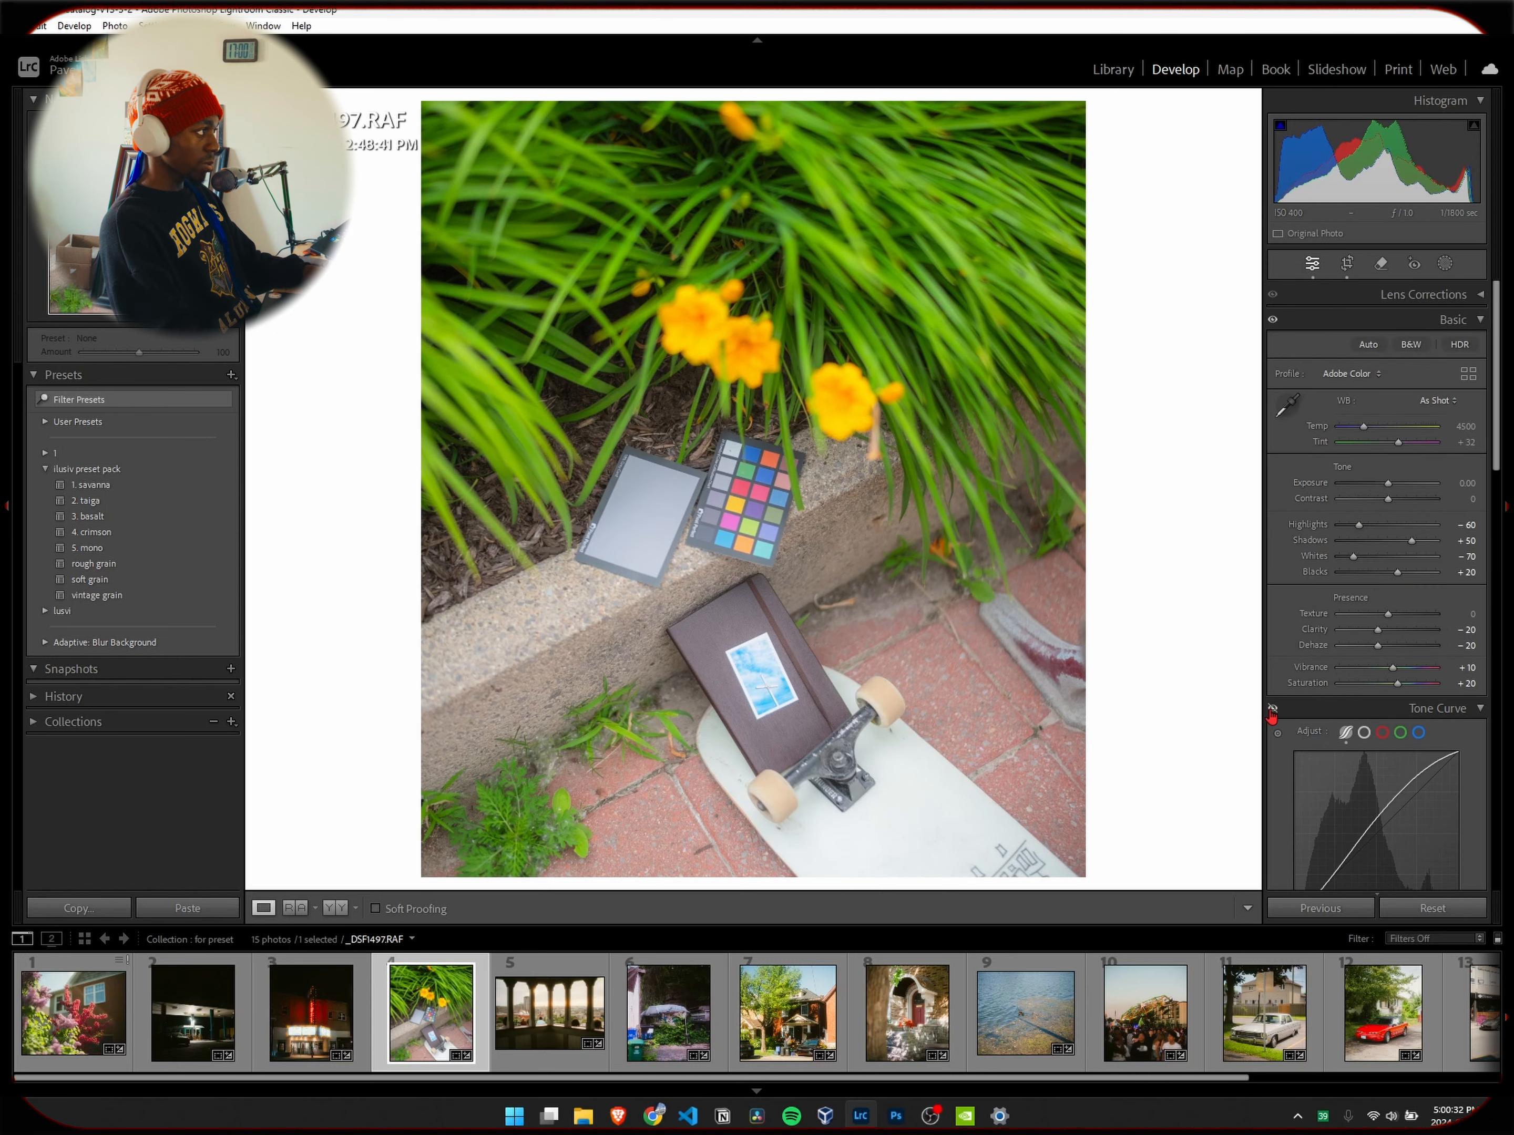
Compare the photo with the parametric tone curve adjustments off and on.
{"action": "left_click", "coordinate": [1272, 708]}
{"action": "left_click", "coordinate": [1271, 708]}
{"action": "left_click", "coordinate": [1272, 709]}
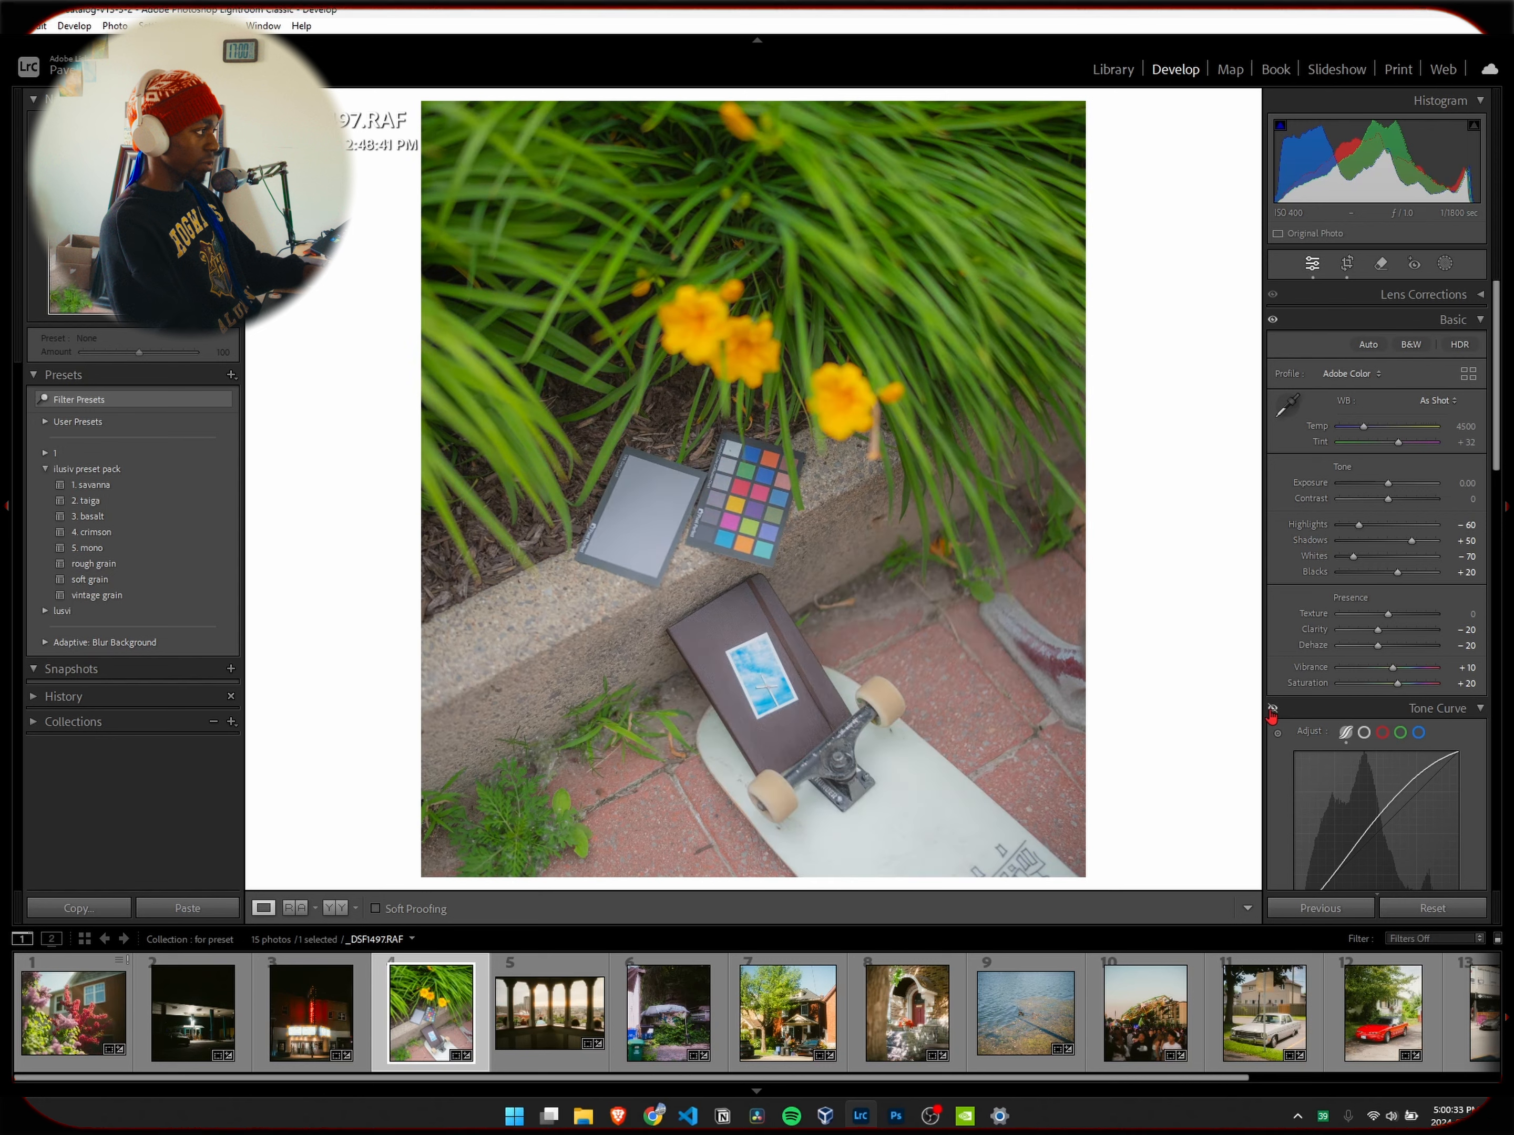
{"action": "left_click", "coordinate": [1271, 708]}
{"action": "left_click", "coordinate": [1271, 708]}
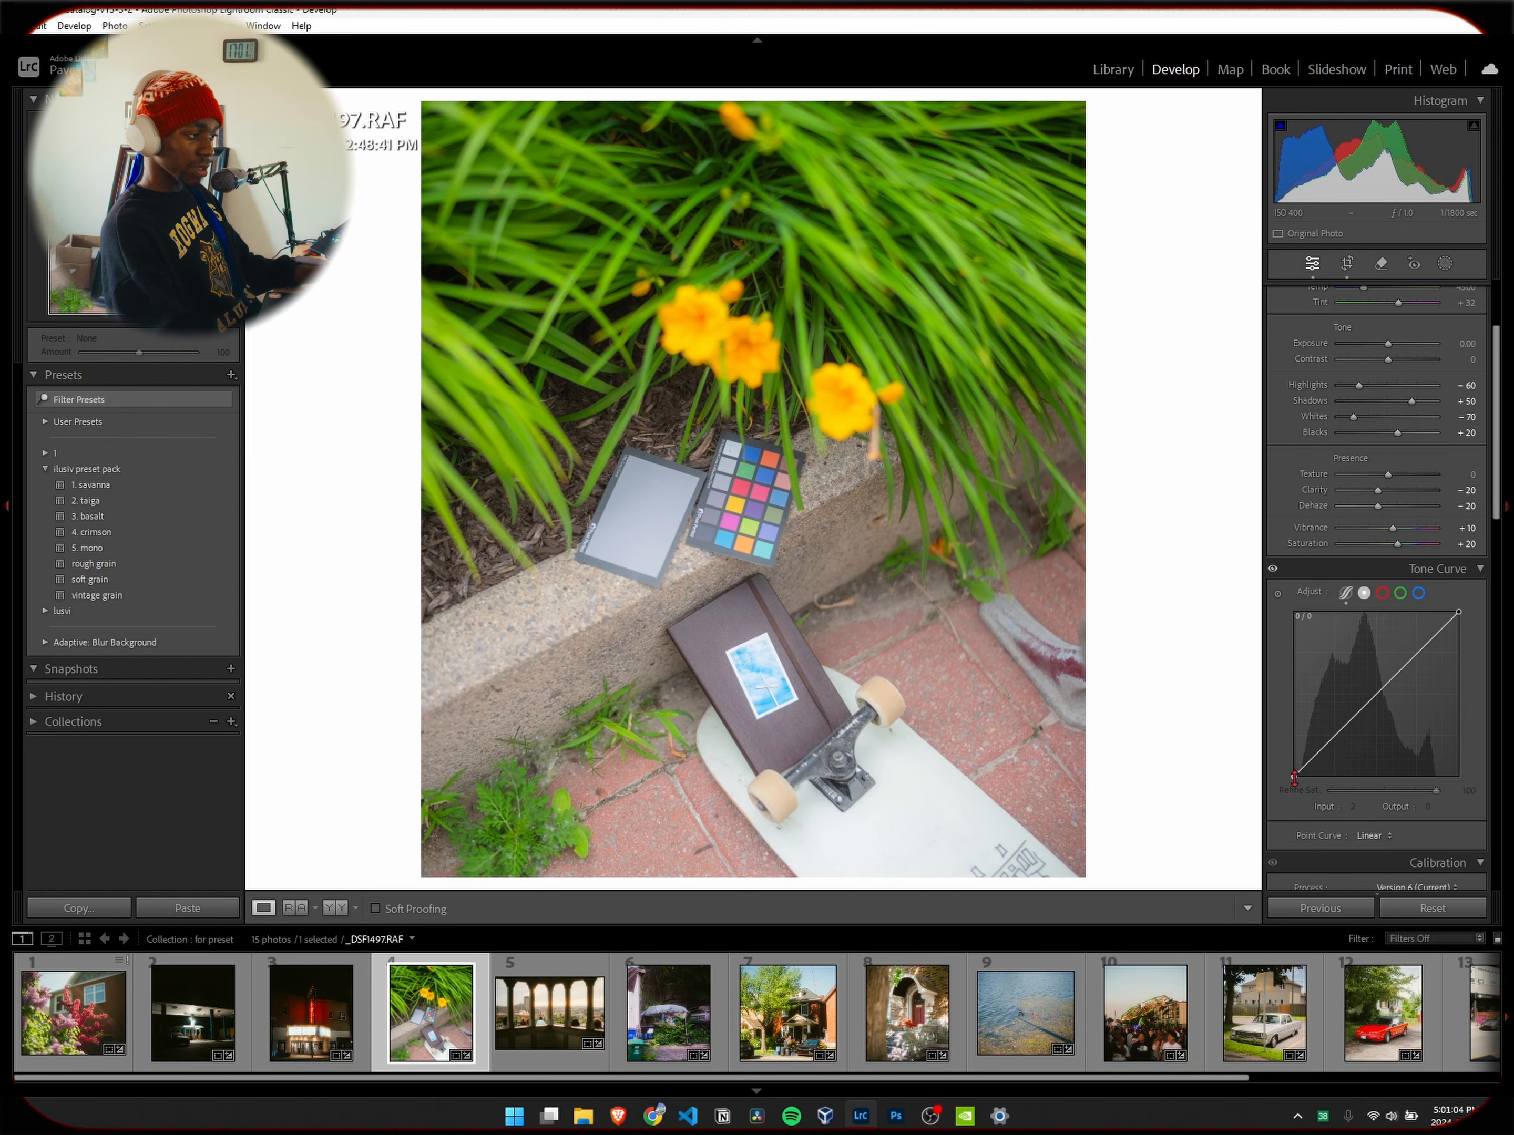
On the point curve, raise the black endpoint to output 15 and lower the white endpoint to output 240.
{"action": "left_click_drag", "start_coordinate": [1294, 778], "coordinate": [1293, 765]}
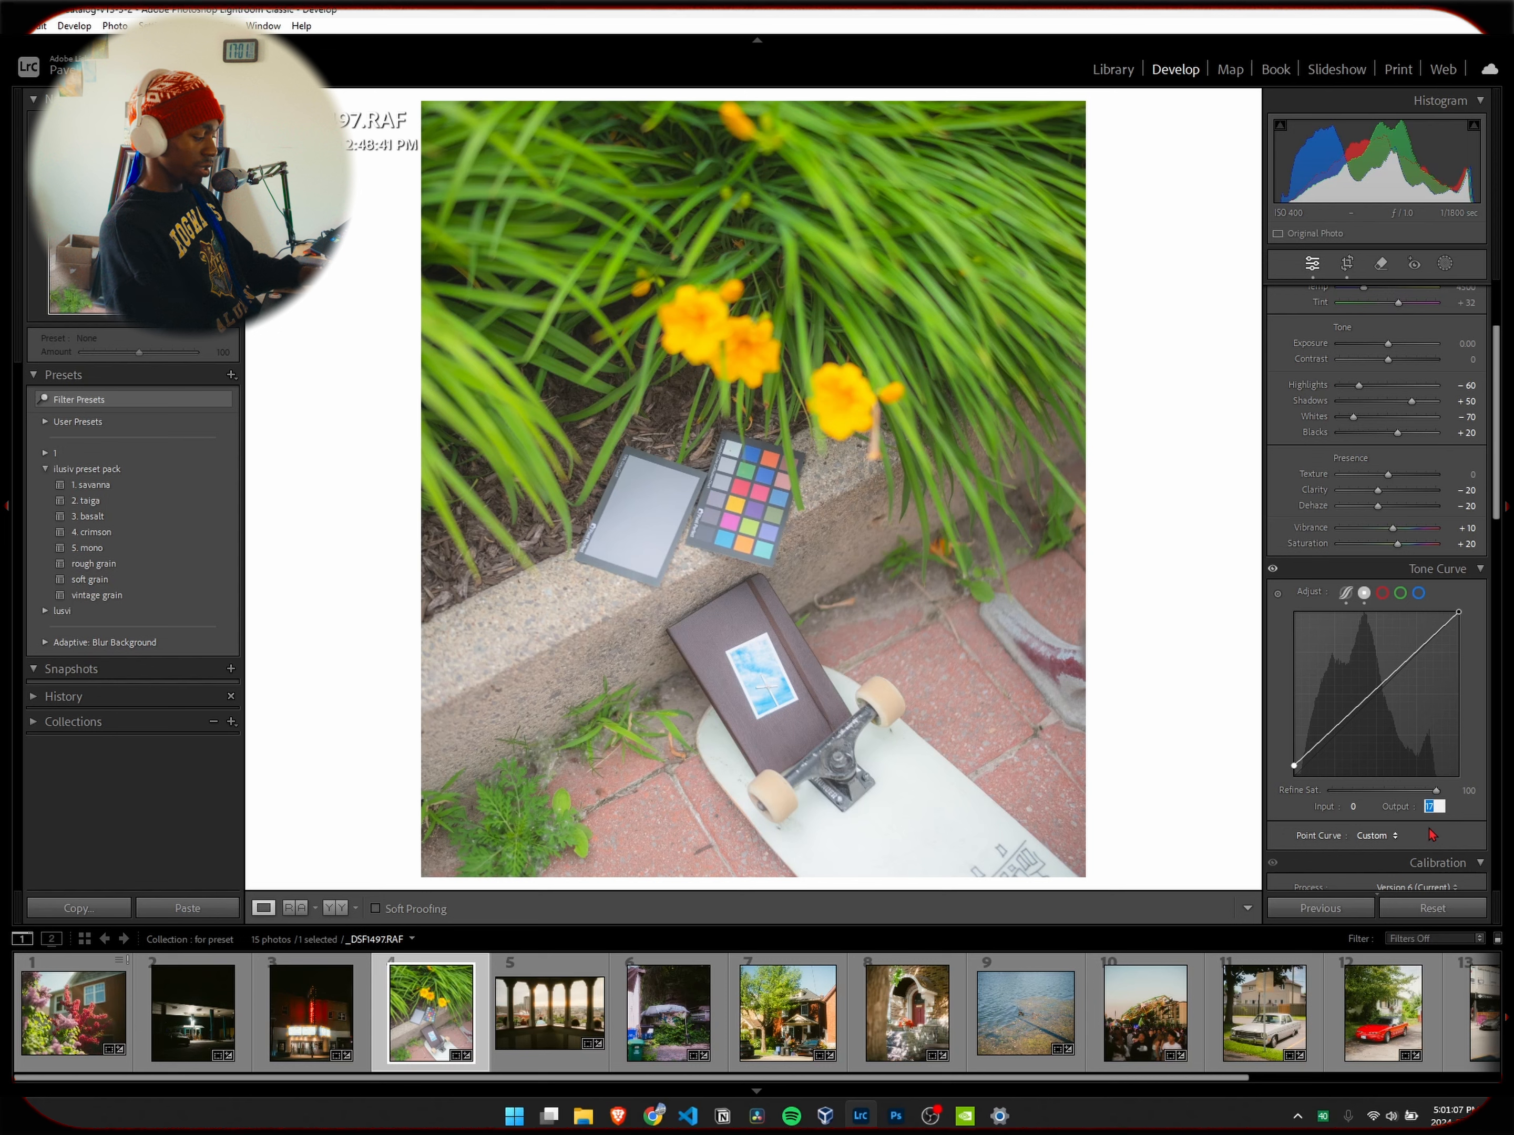
{"action": "type", "text": "15"}
{"action": "key", "text": "Return"}
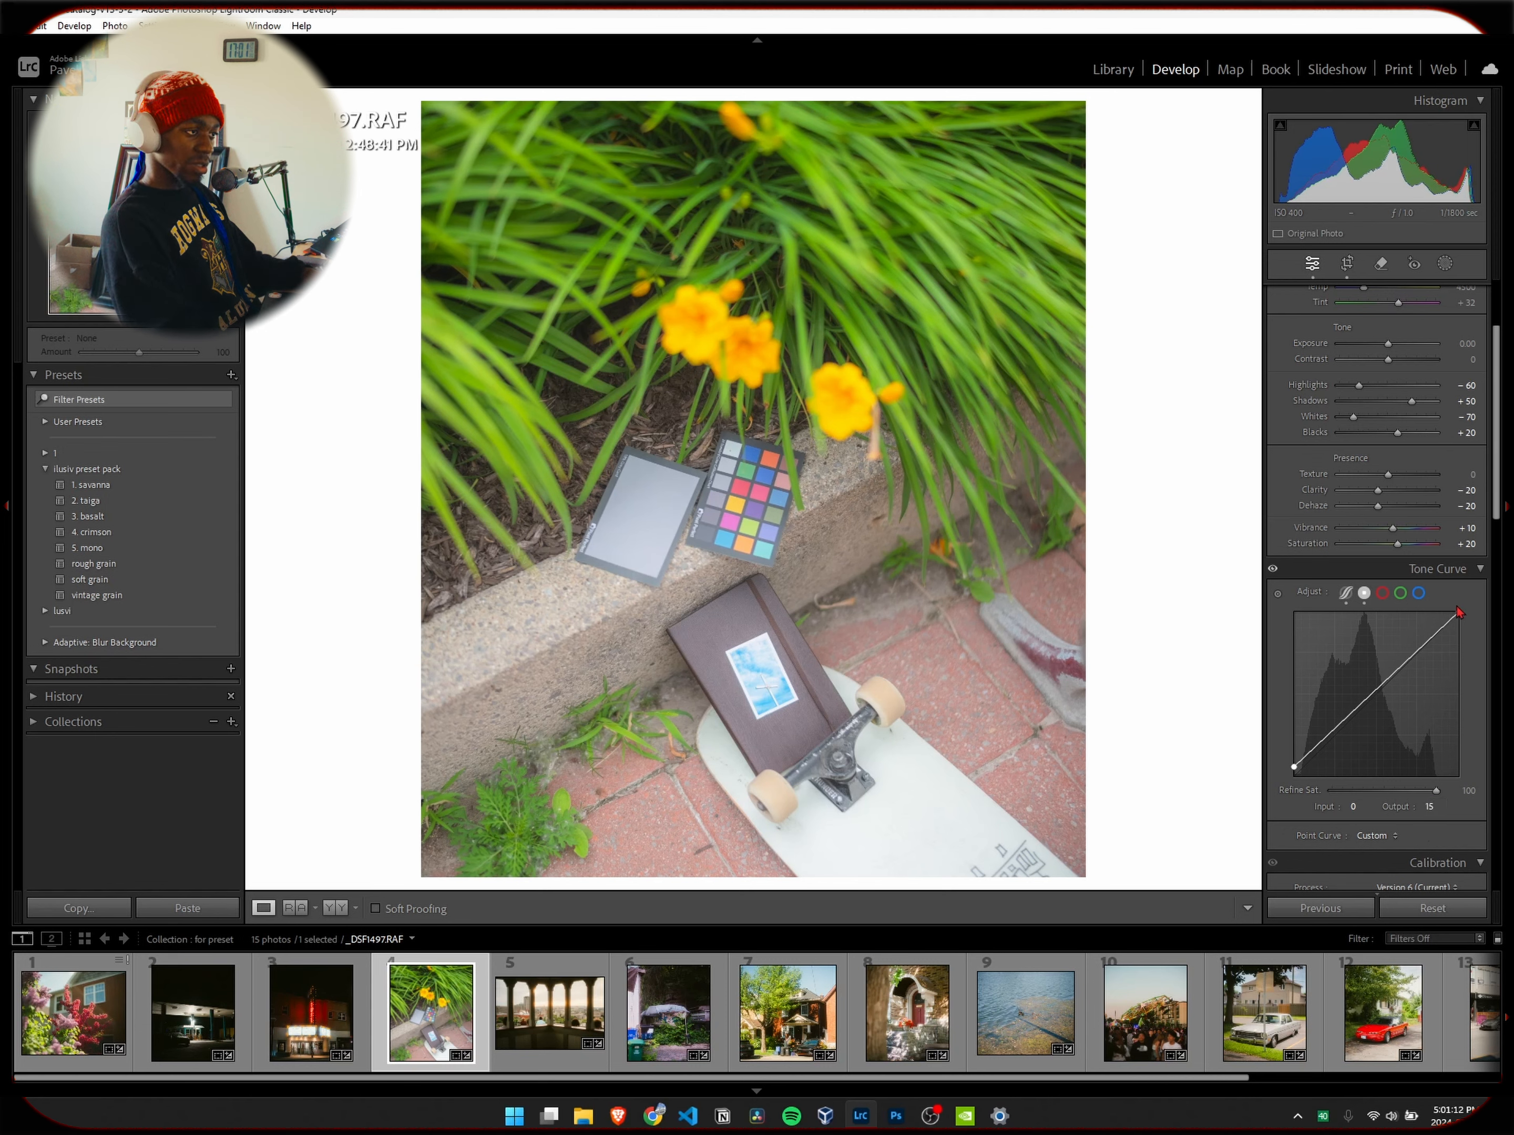
{"action": "left_click_drag", "start_coordinate": [1458, 612], "coordinate": [1458, 624]}
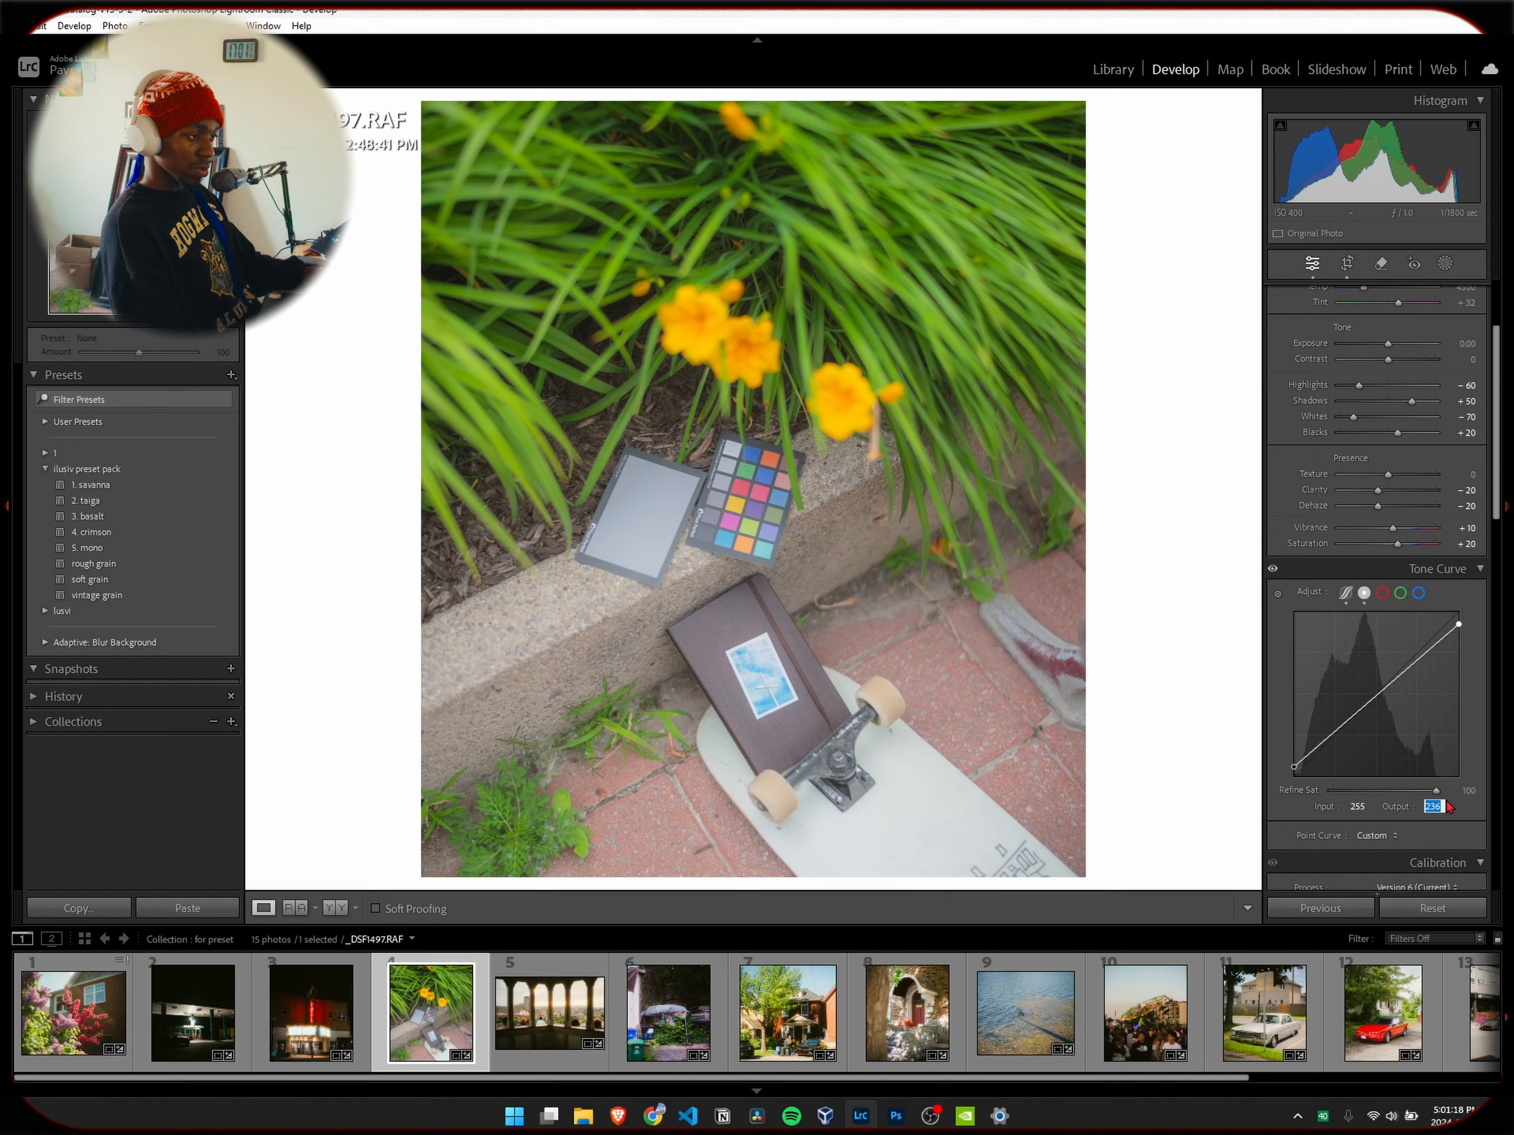
{"action": "key", "text": "Up"}
{"action": "key", "text": "Up"}
{"action": "key", "text": "Up"}
{"action": "key", "text": "Up"}
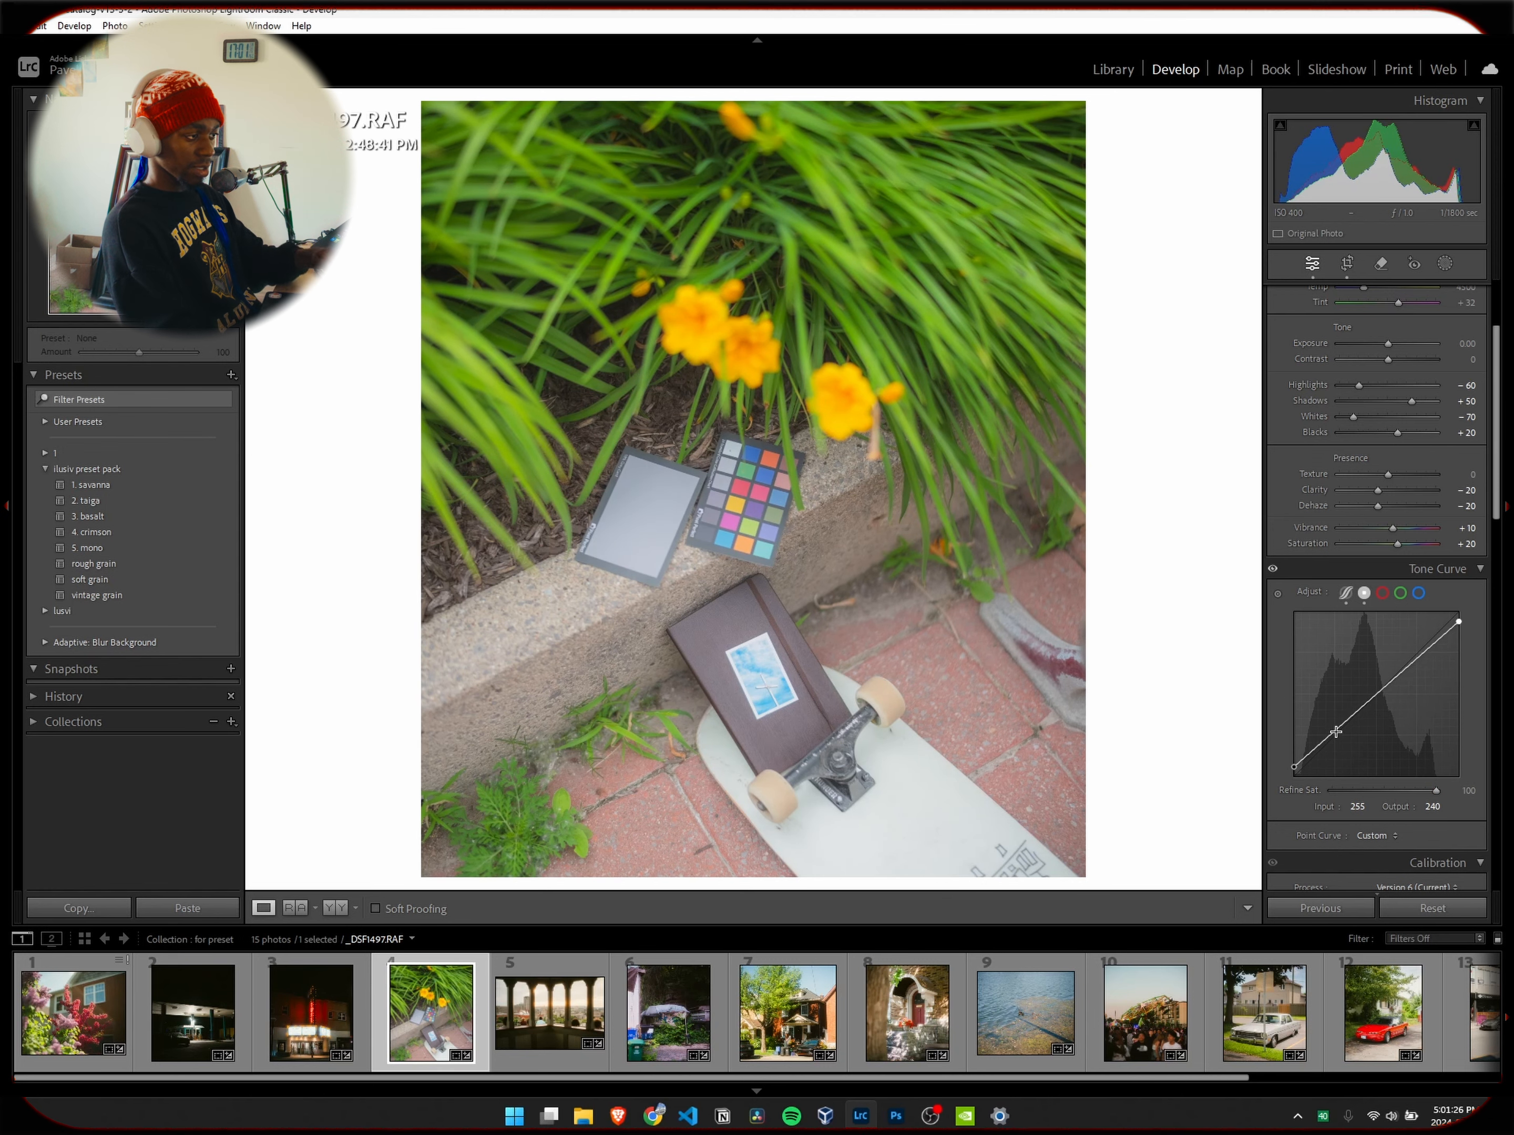
Add a shadow point to the point curve with input 60 and output 50.
{"action": "left_click", "coordinate": [1350, 807]}
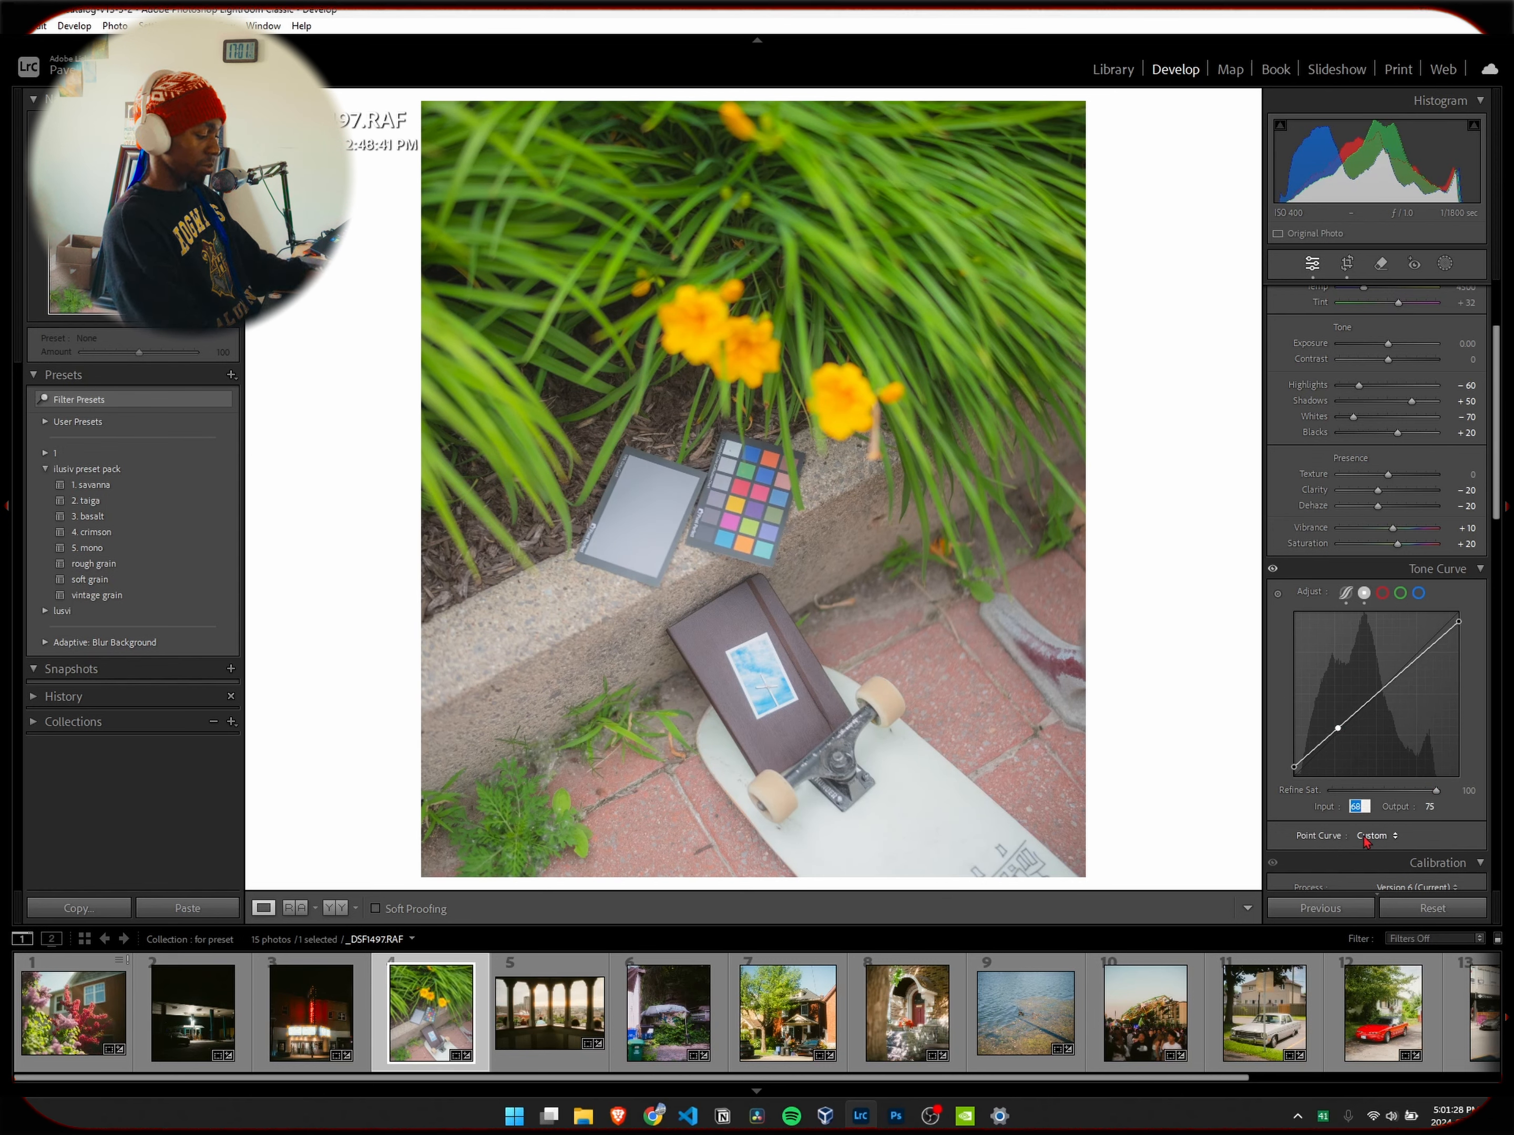
{"action": "type", "text": "60"}
{"action": "left_click", "coordinate": [1438, 806]}
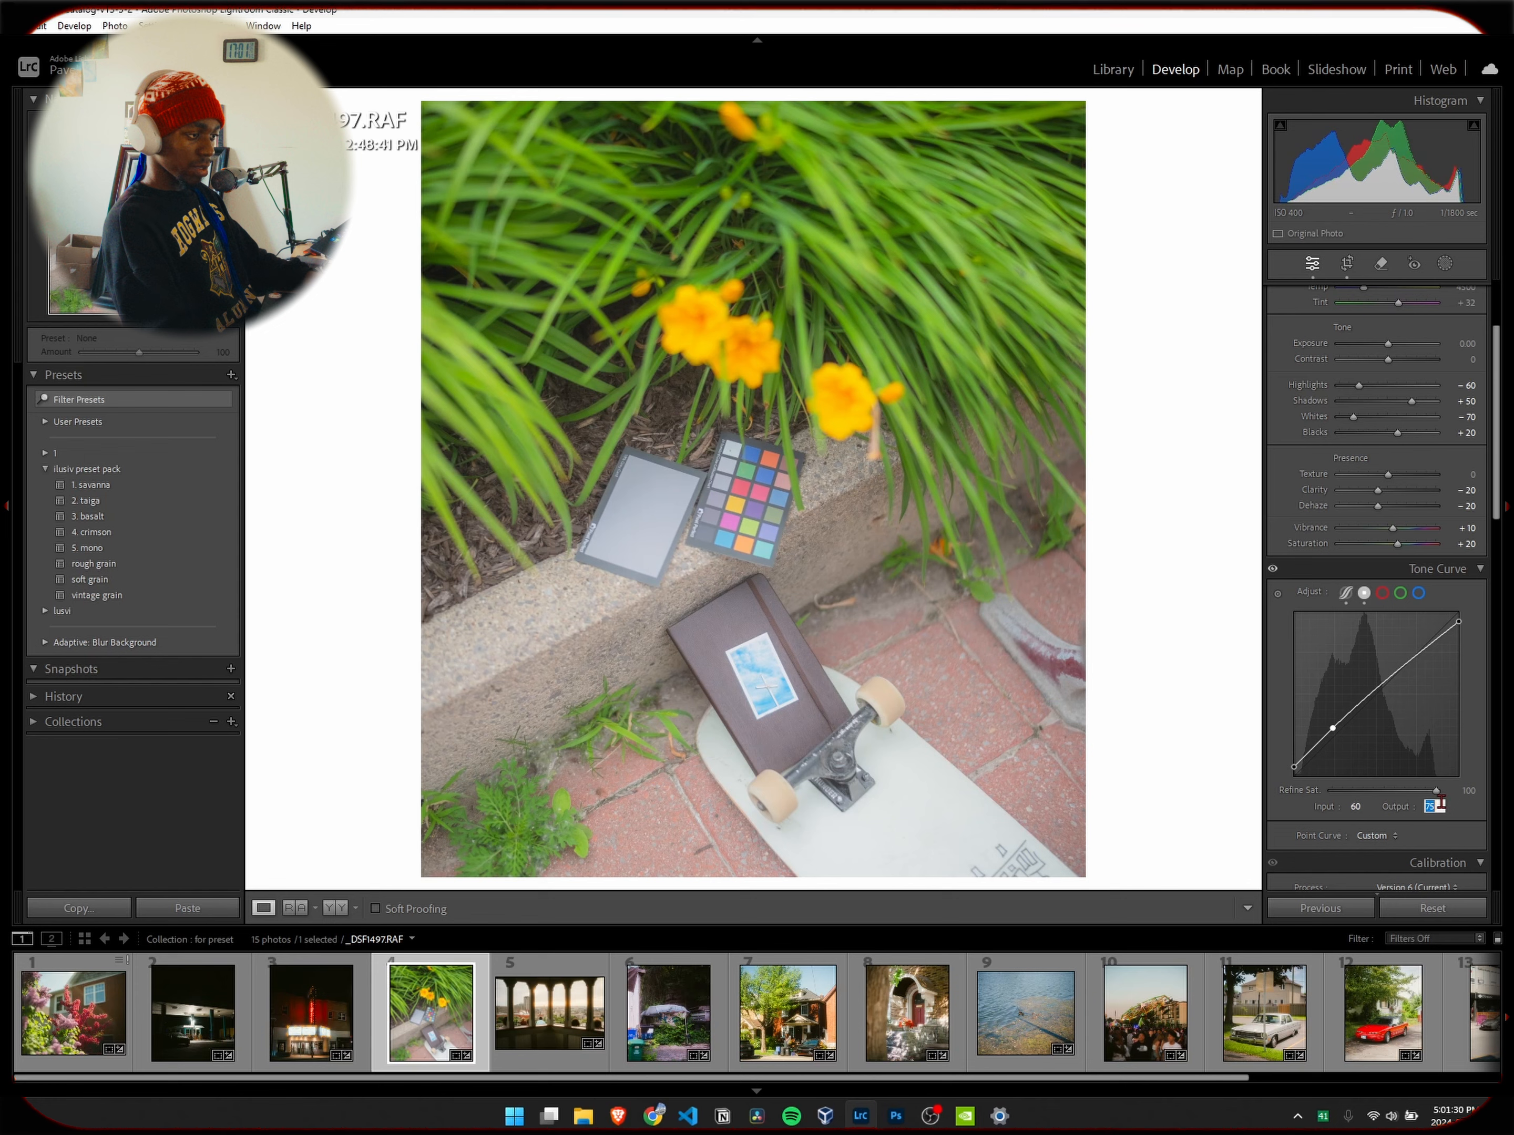
{"action": "type", "text": "60"}
{"action": "key", "text": "Return"}
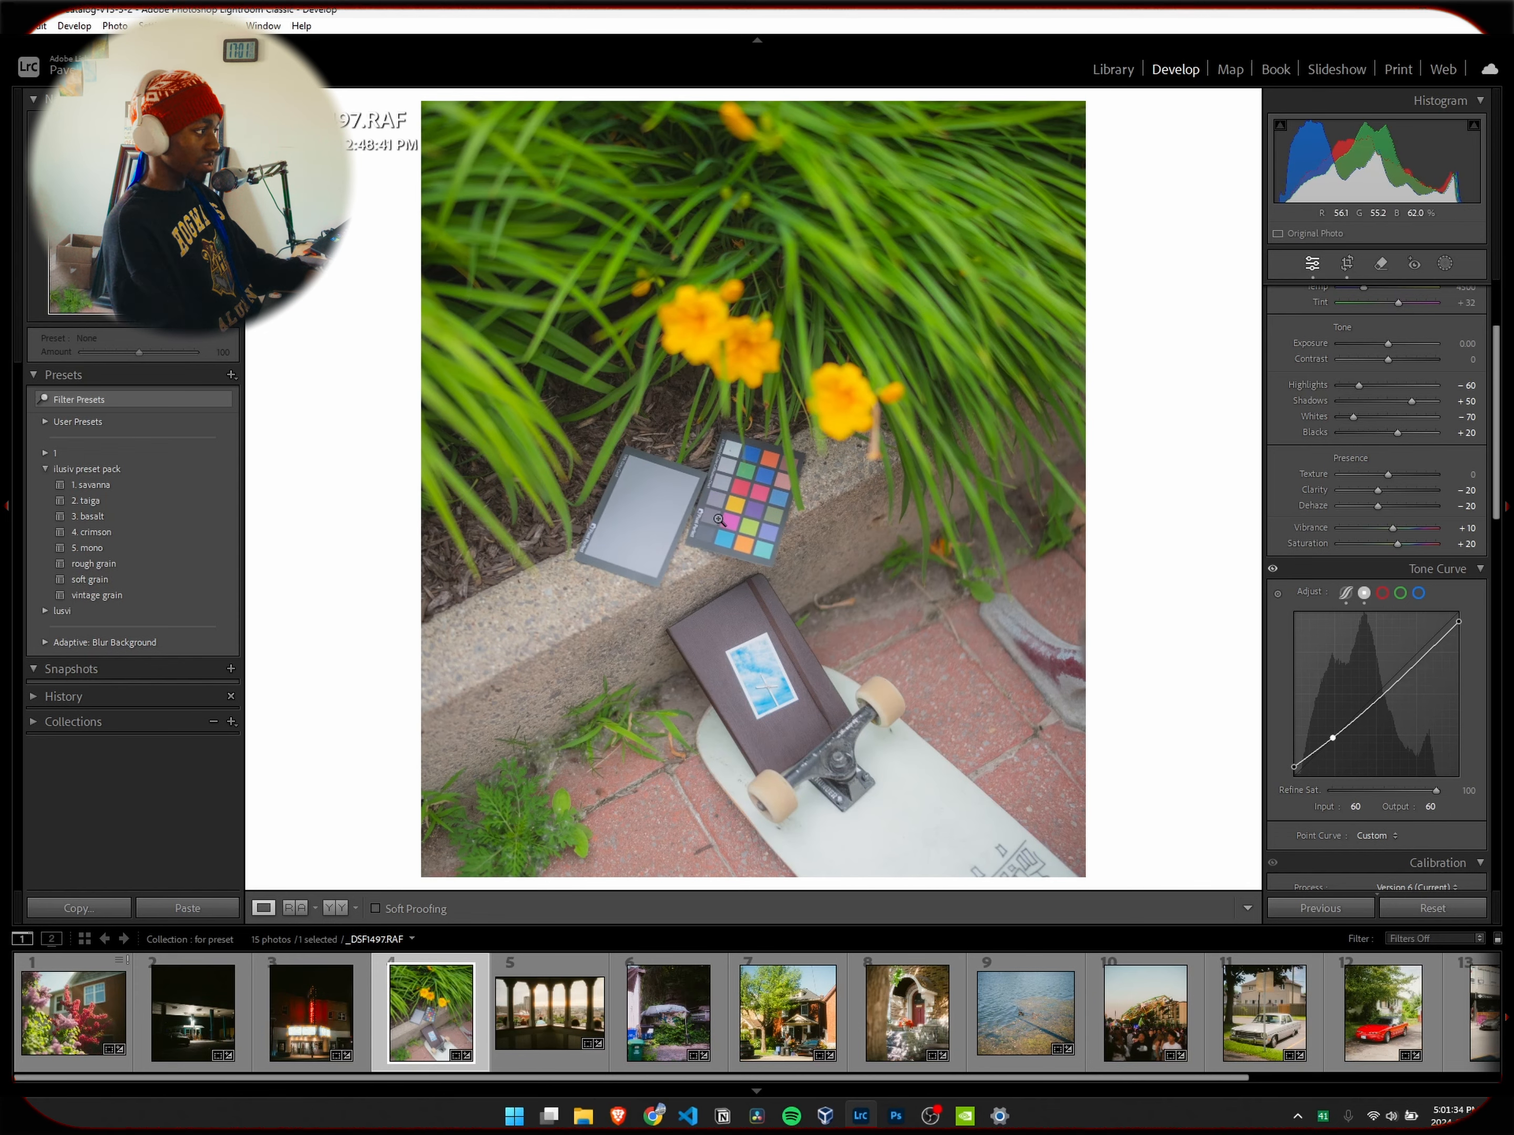
{"action": "left_click", "coordinate": [1430, 807]}
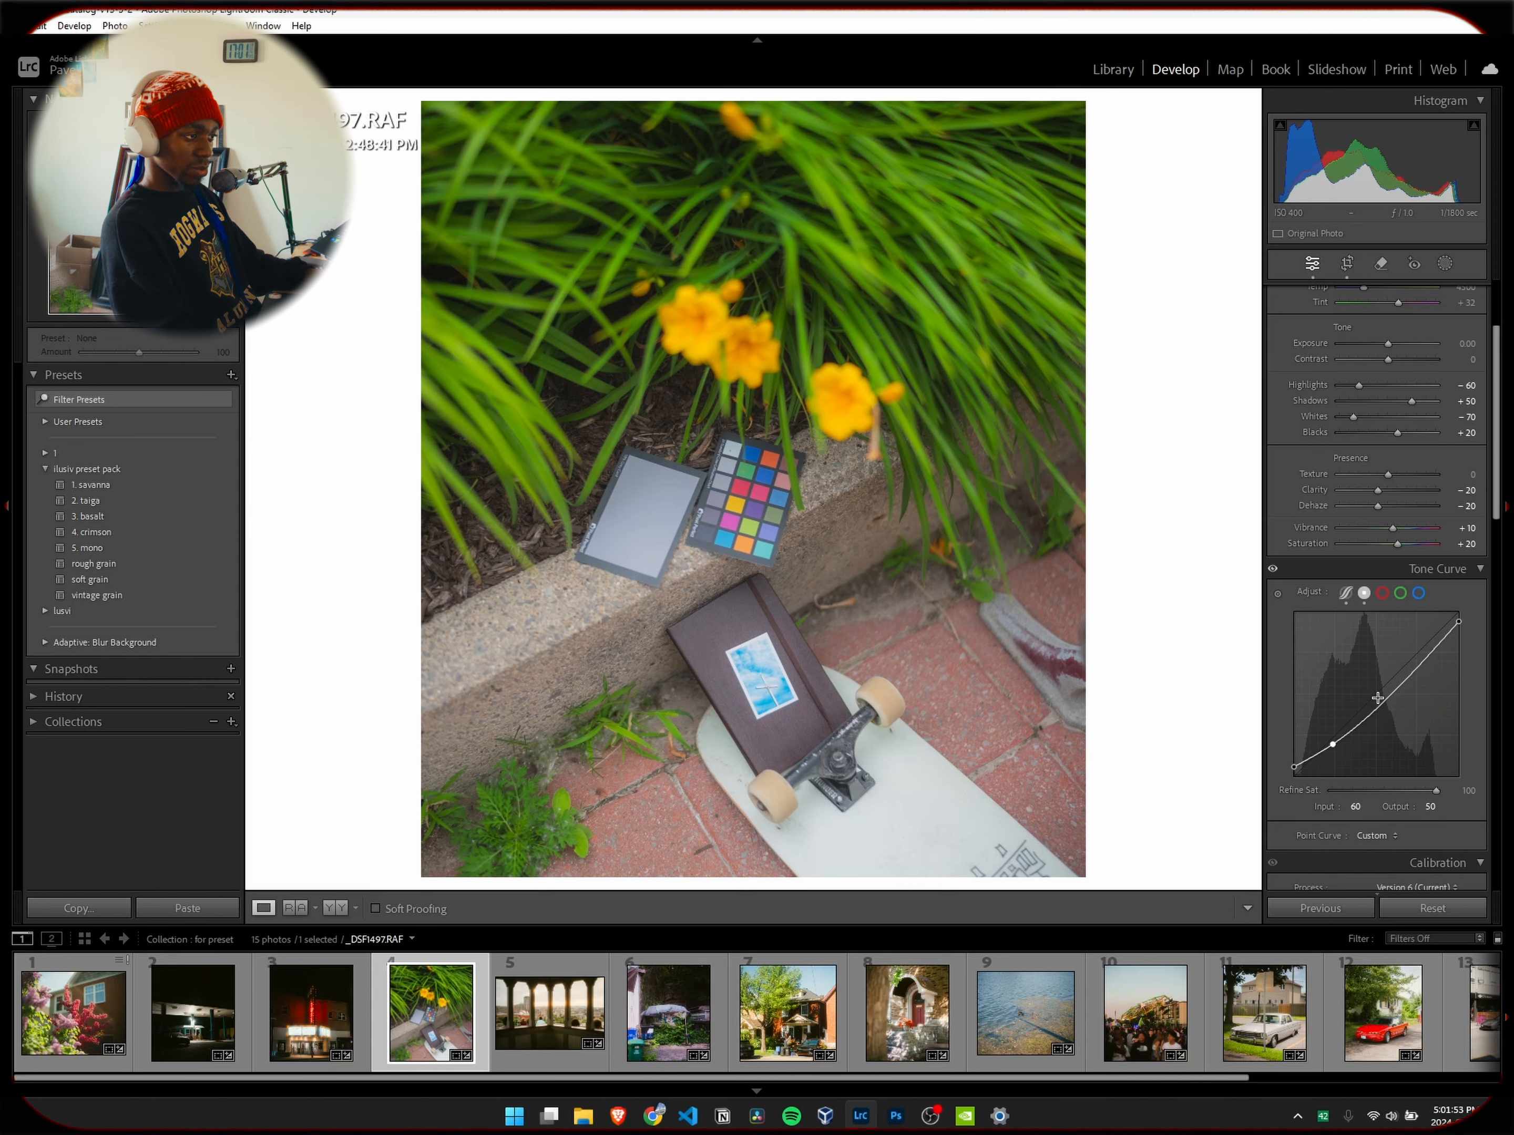
Add a midtone point to the point curve with input 120 and output 120.
{"action": "left_click", "coordinate": [1359, 807]}
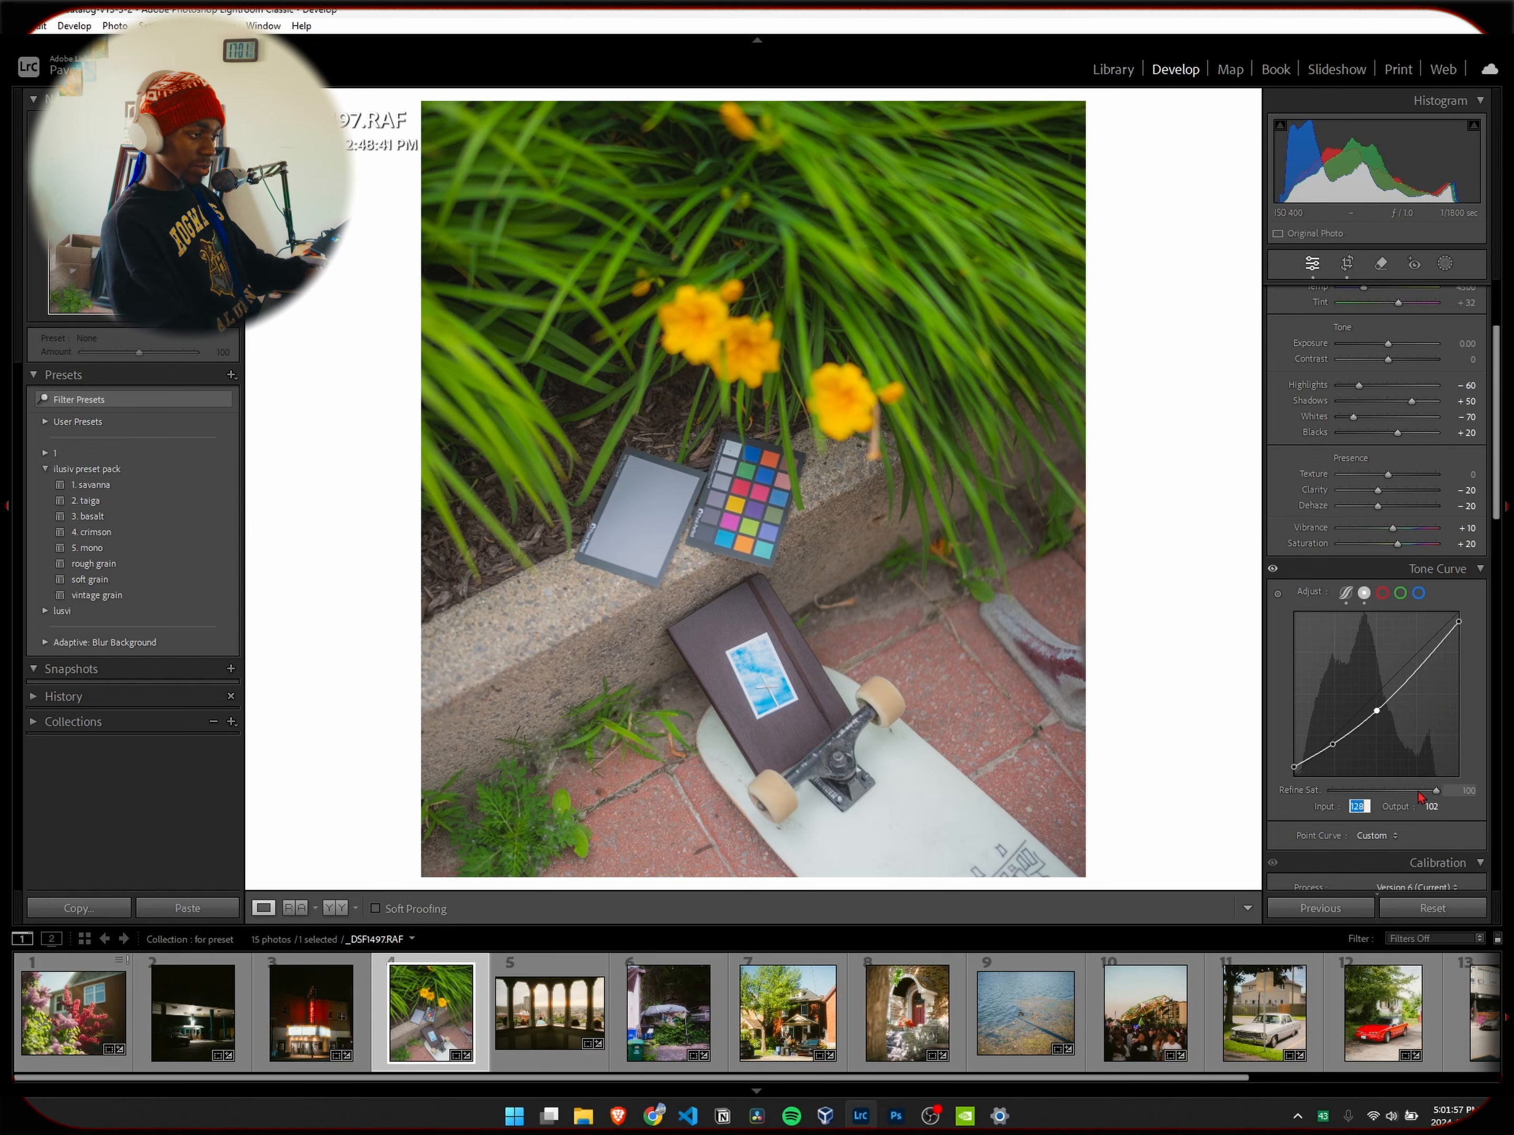
{"action": "type", "text": "120"}
{"action": "key", "text": "Return"}
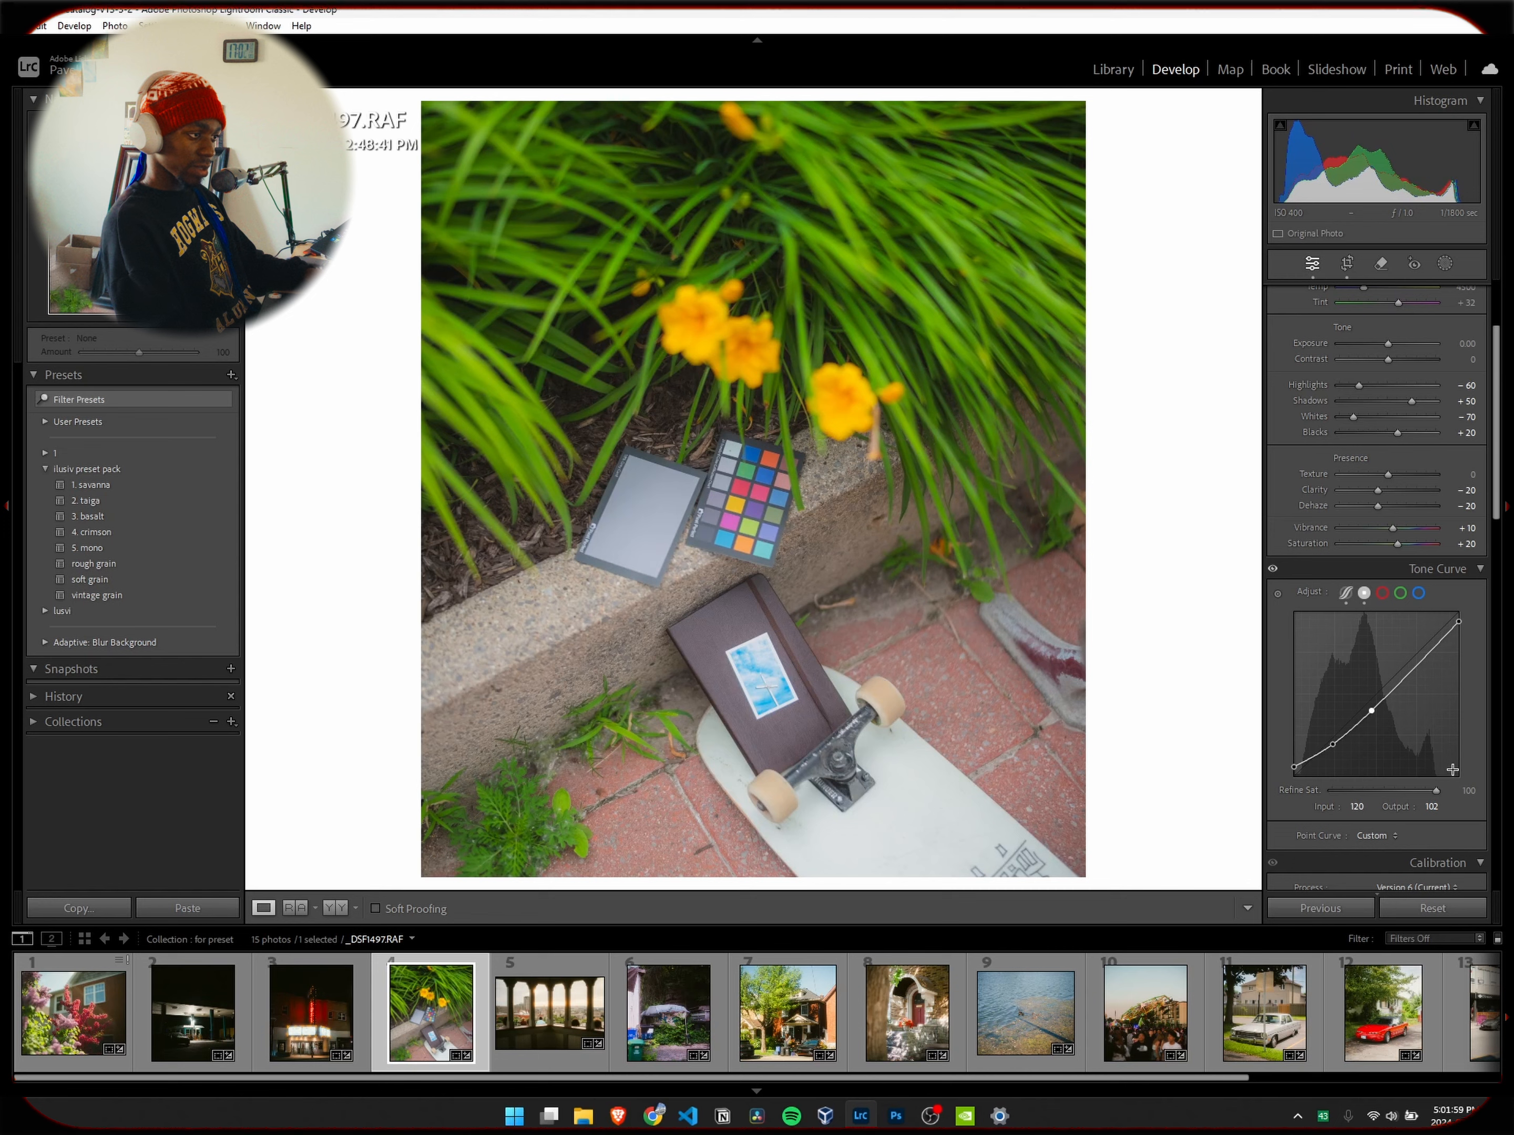
{"action": "left_click", "coordinate": [1431, 807]}
{"action": "type", "text": "120"}
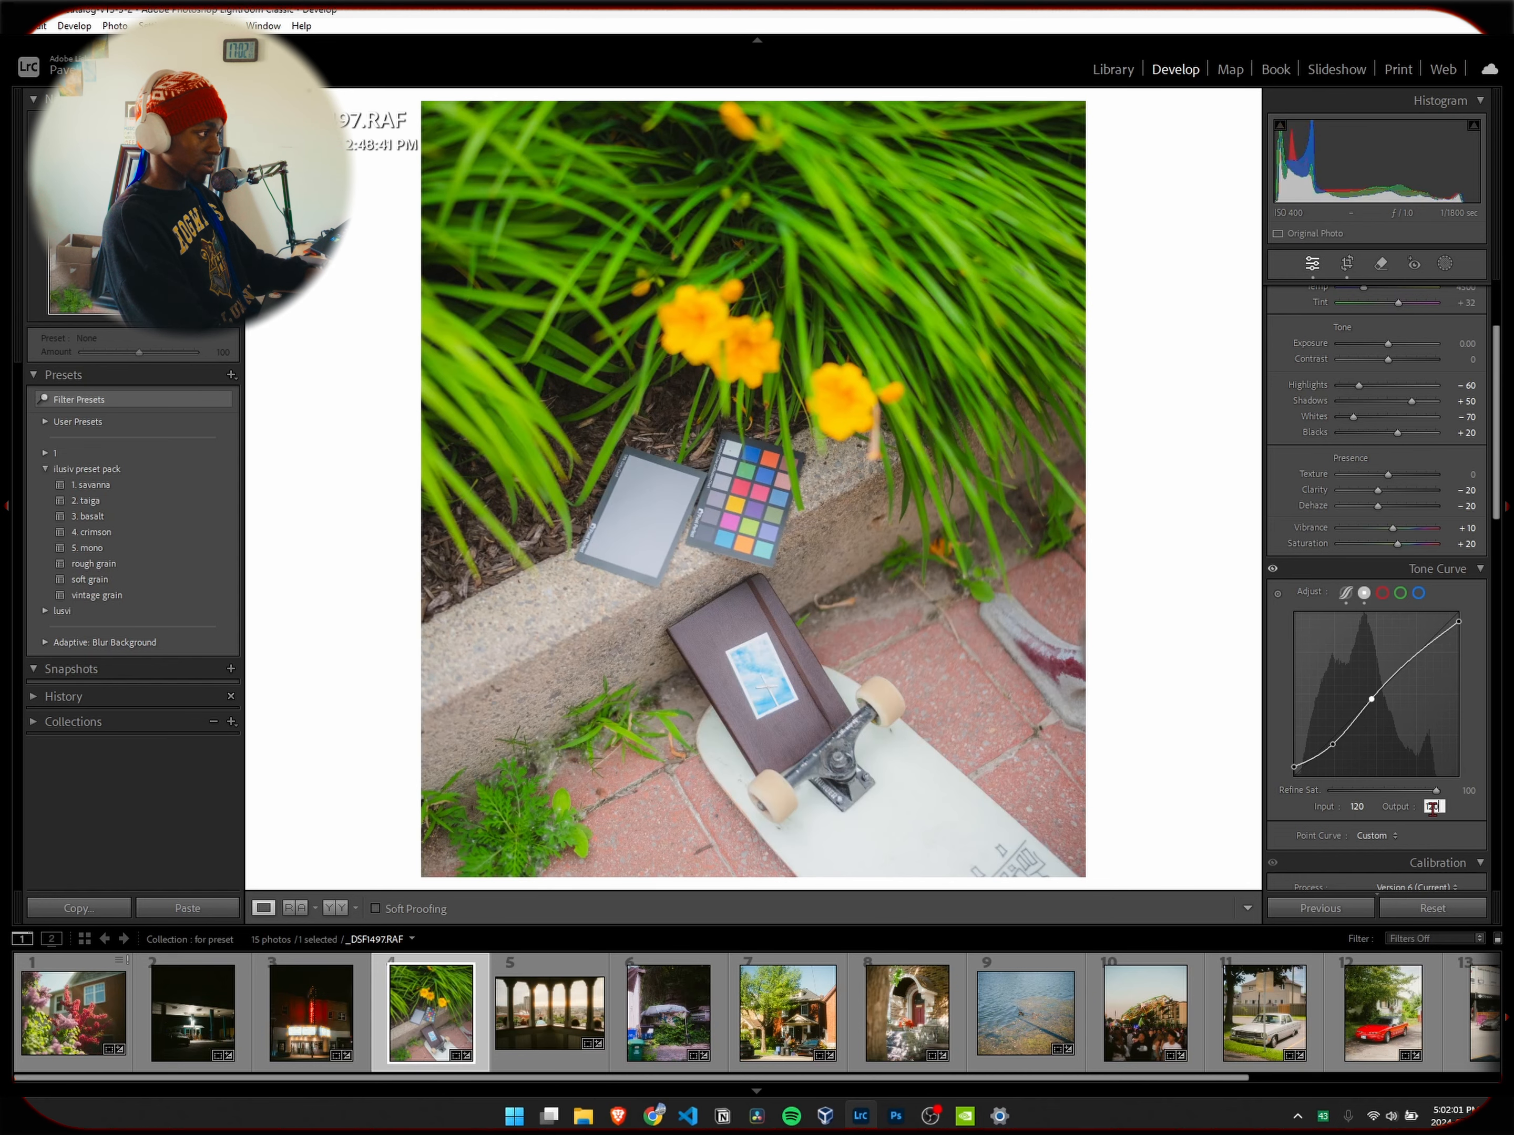
{"action": "key", "text": "Return"}
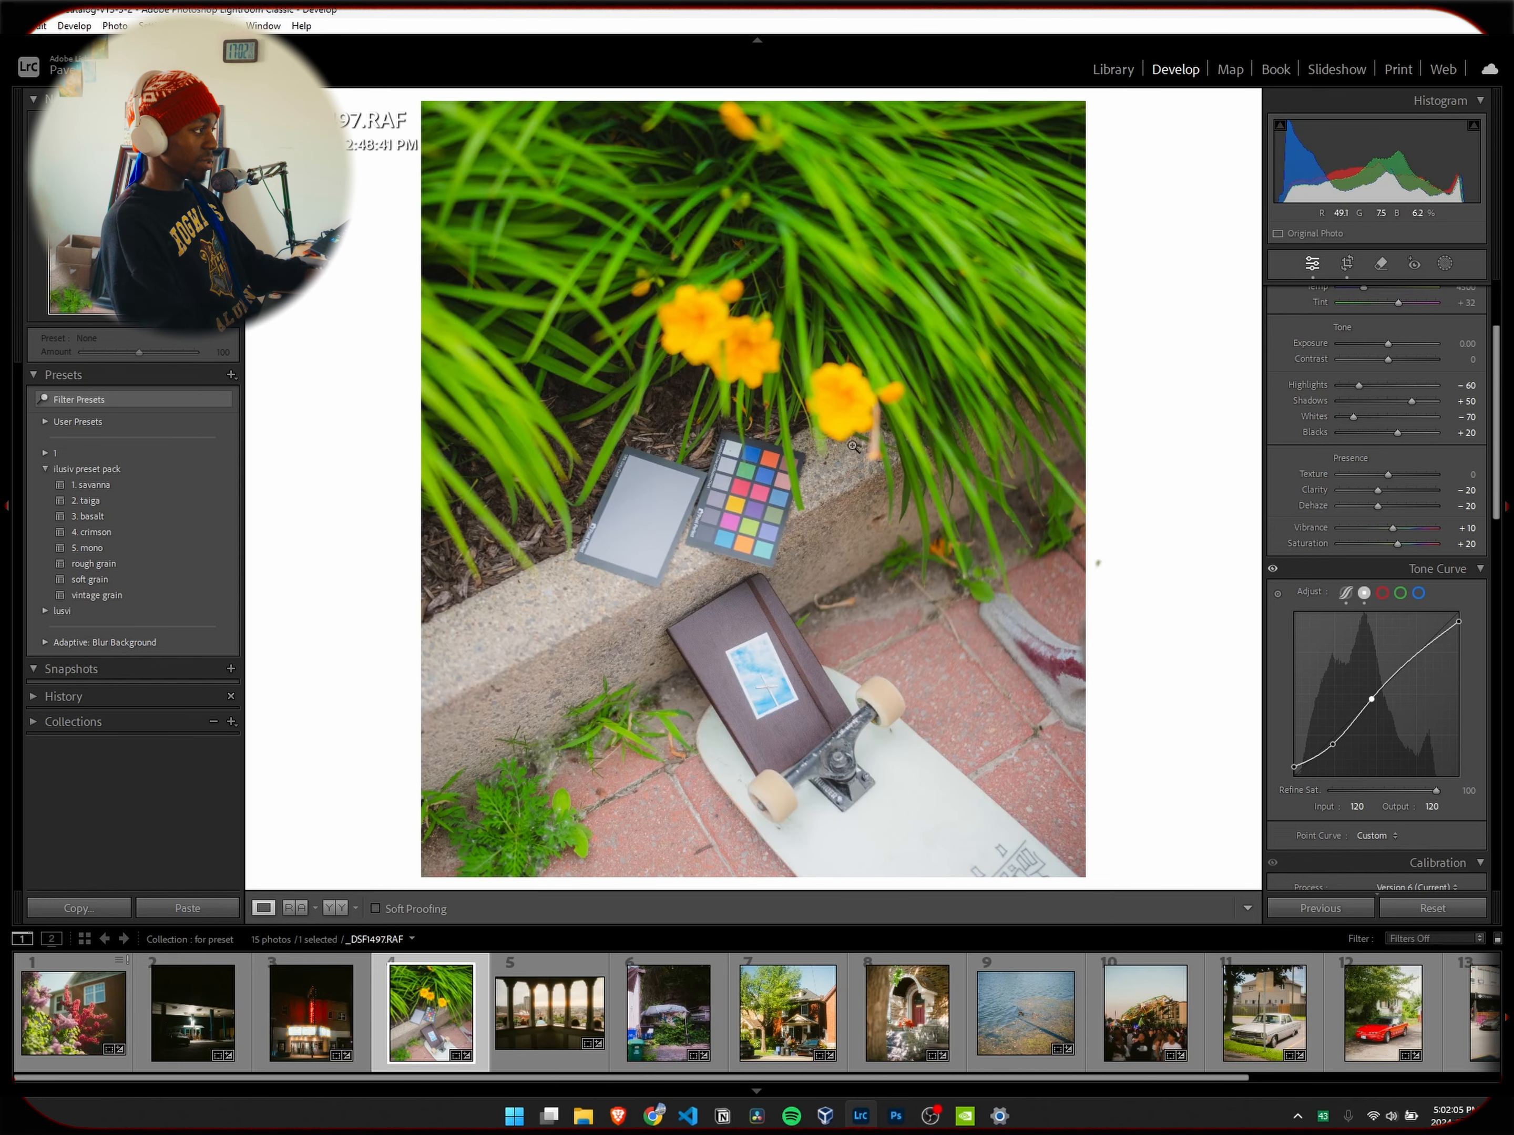
Compare the photo with the complete tone curve, including the new curve points, off and on.
{"action": "left_click", "coordinate": [1272, 569]}
{"action": "left_click", "coordinate": [1273, 569]}
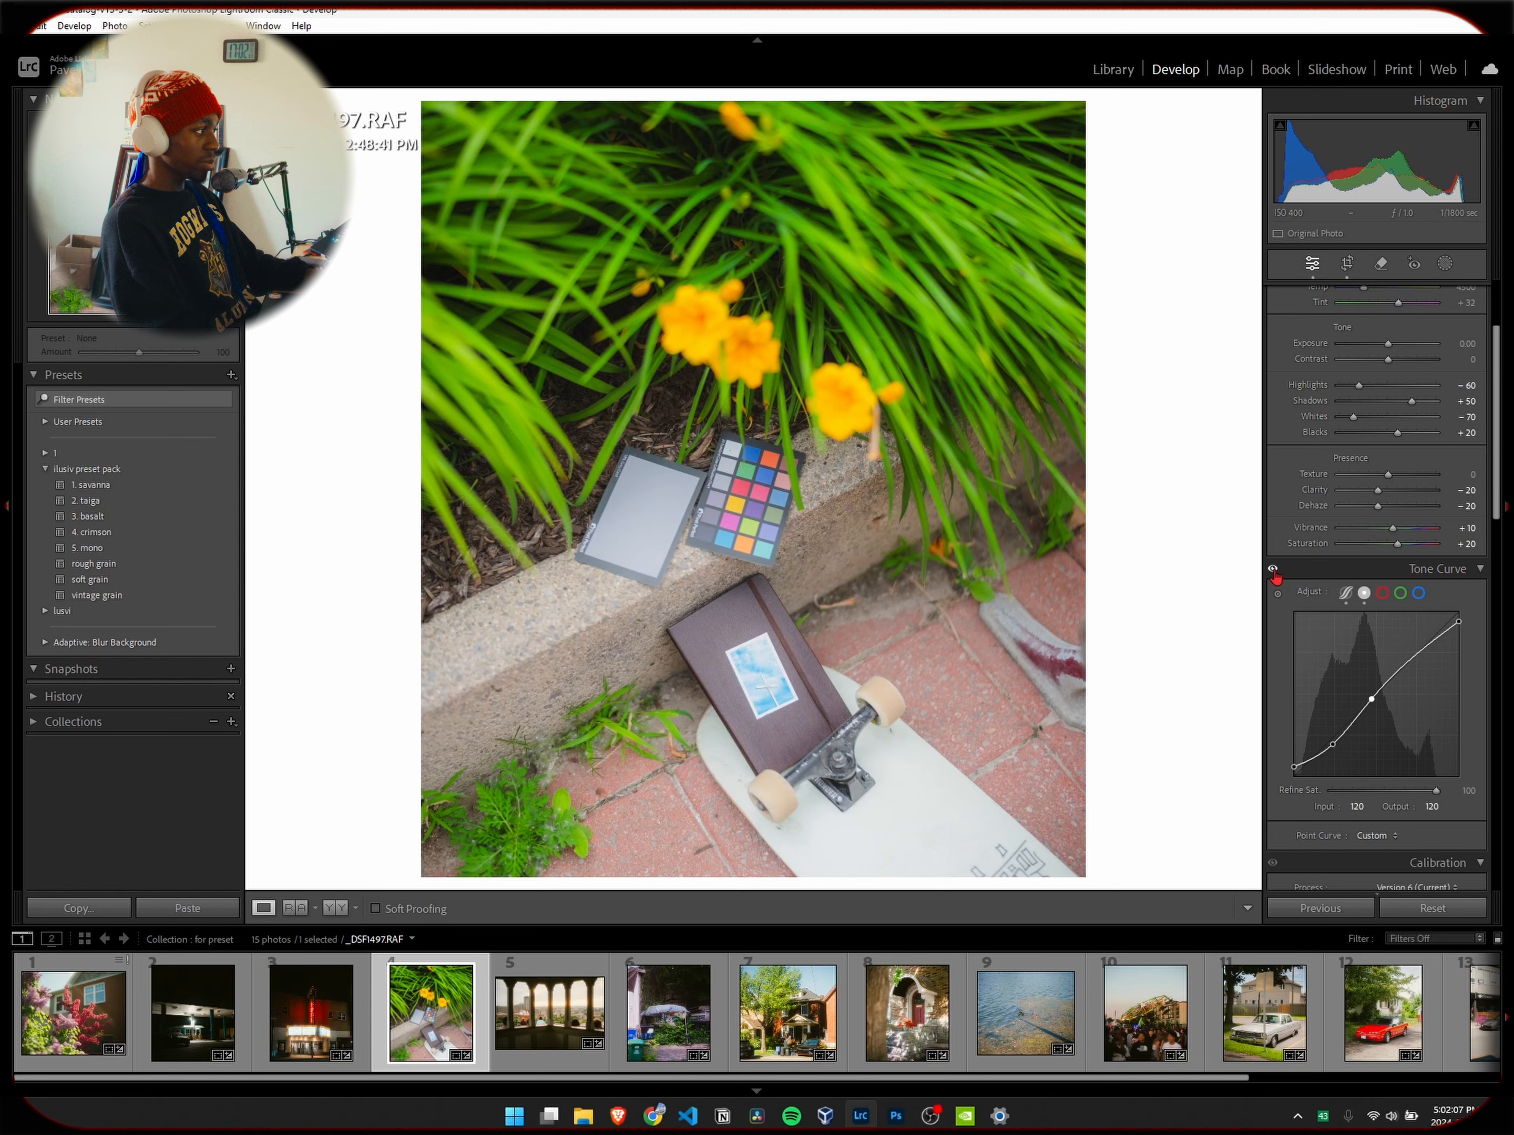
{"action": "left_click", "coordinate": [1272, 569]}
{"action": "left_click", "coordinate": [1273, 569]}
{"action": "left_click", "coordinate": [1273, 569]}
{"action": "left_click", "coordinate": [1273, 569]}
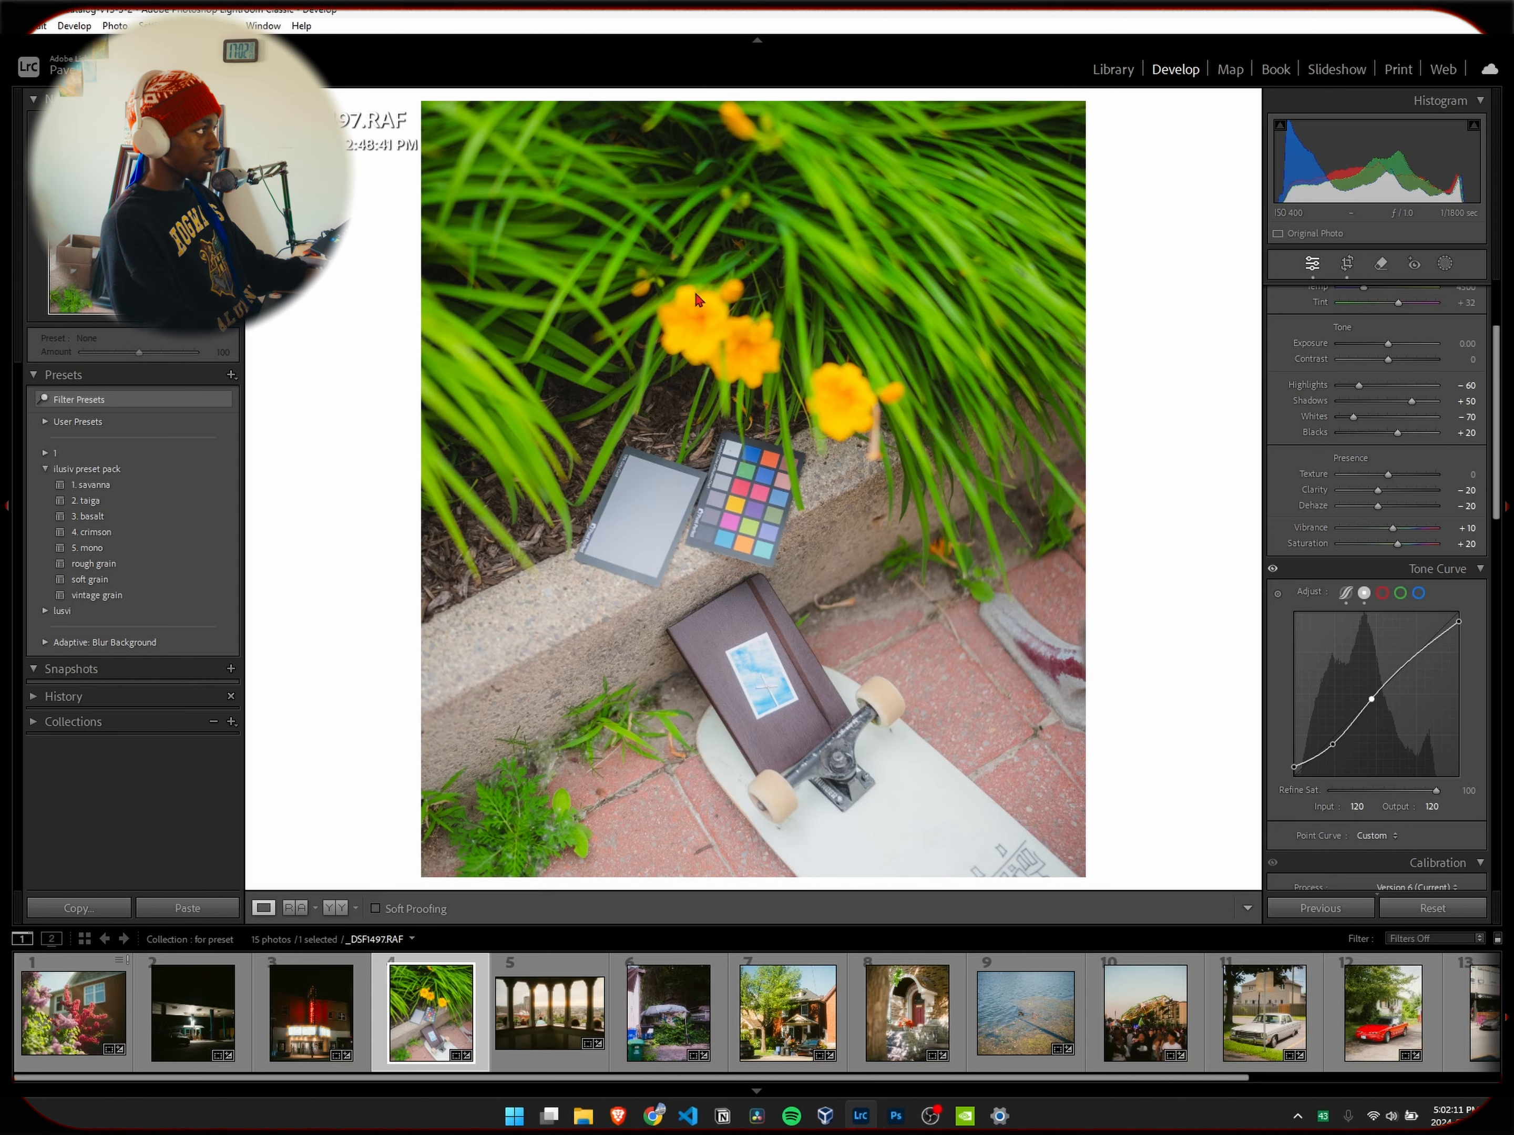
On the point curve, set the shadow point's output to 55 and the midtone point to input 130 and output 130.
{"action": "left_click", "coordinate": [1334, 745]}
{"action": "left_click", "coordinate": [1432, 806]}
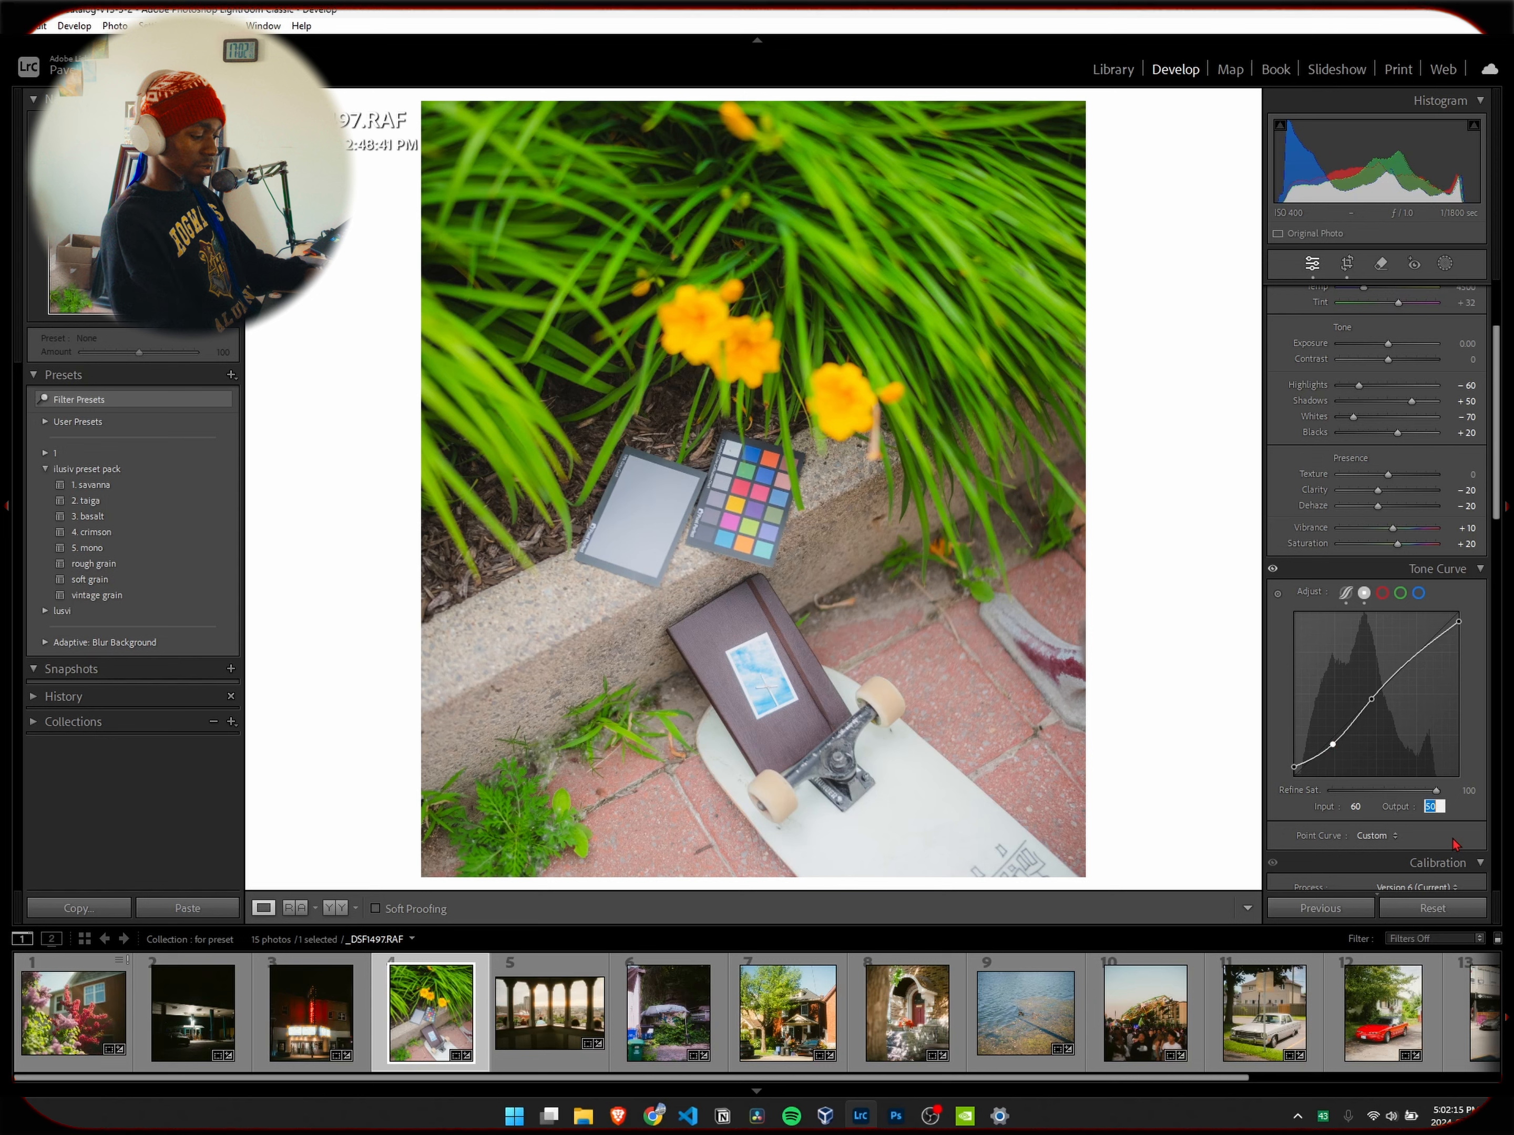
{"action": "type", "text": "120"}
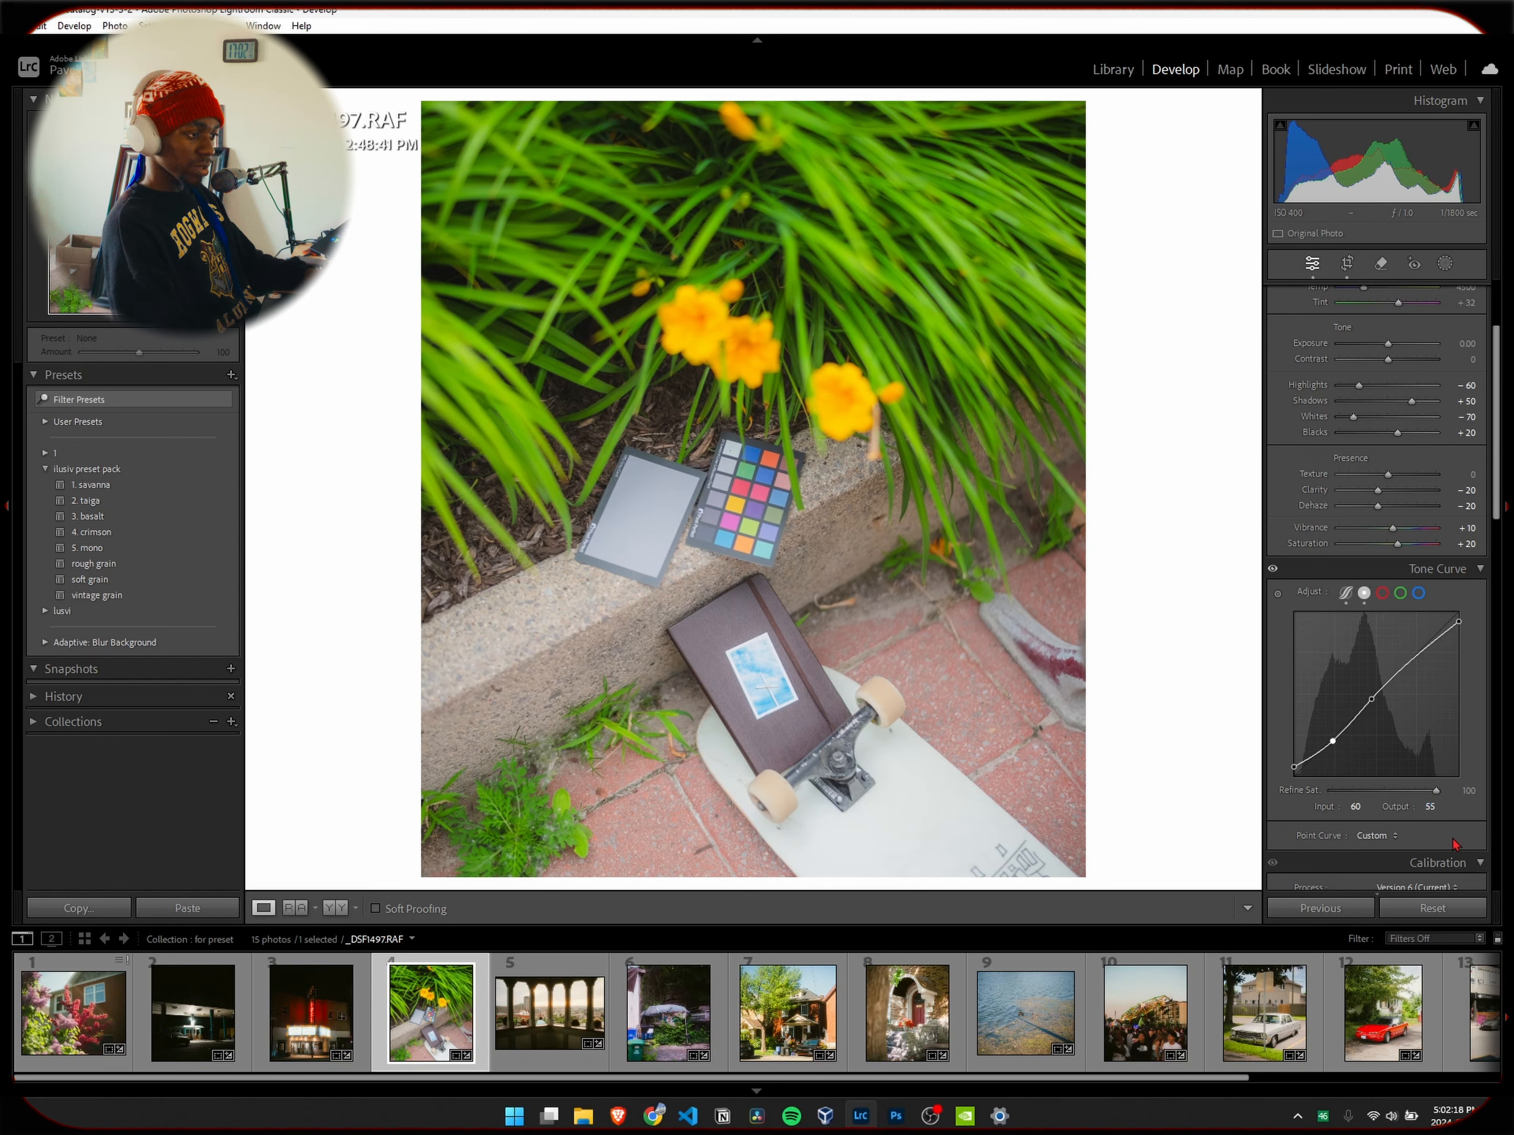
{"action": "left_click", "coordinate": [1357, 809]}
{"action": "type", "text": "130"}
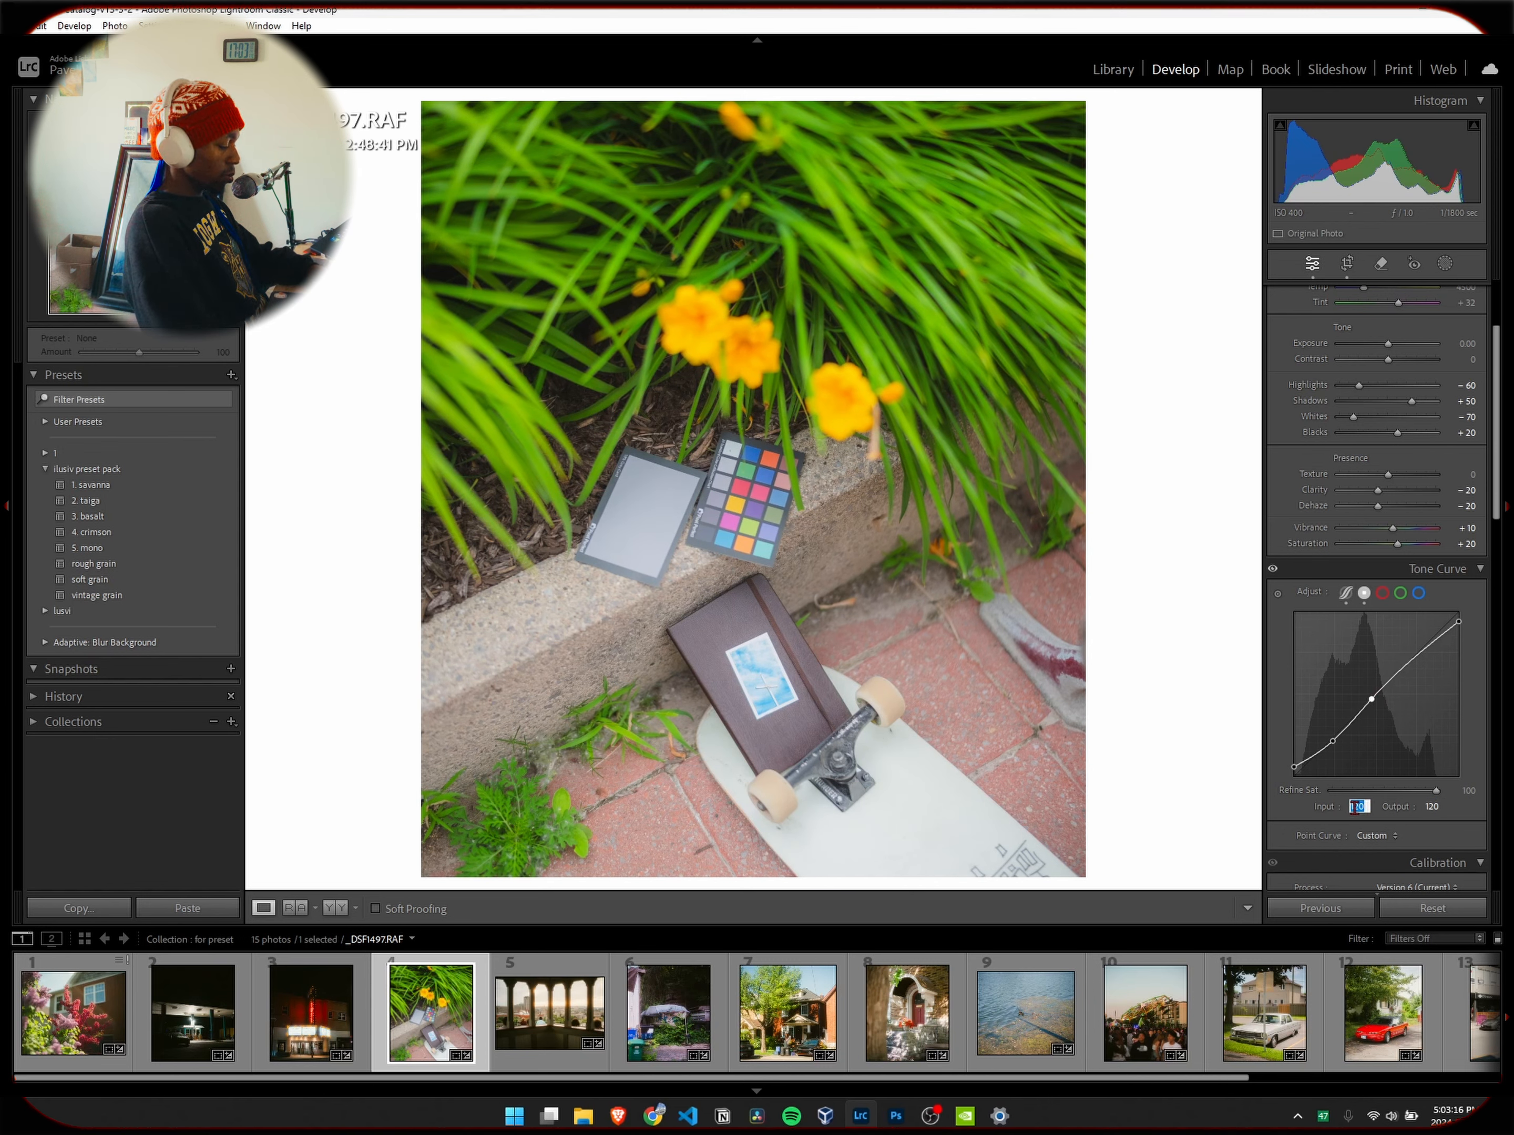
{"action": "key", "text": "Return"}
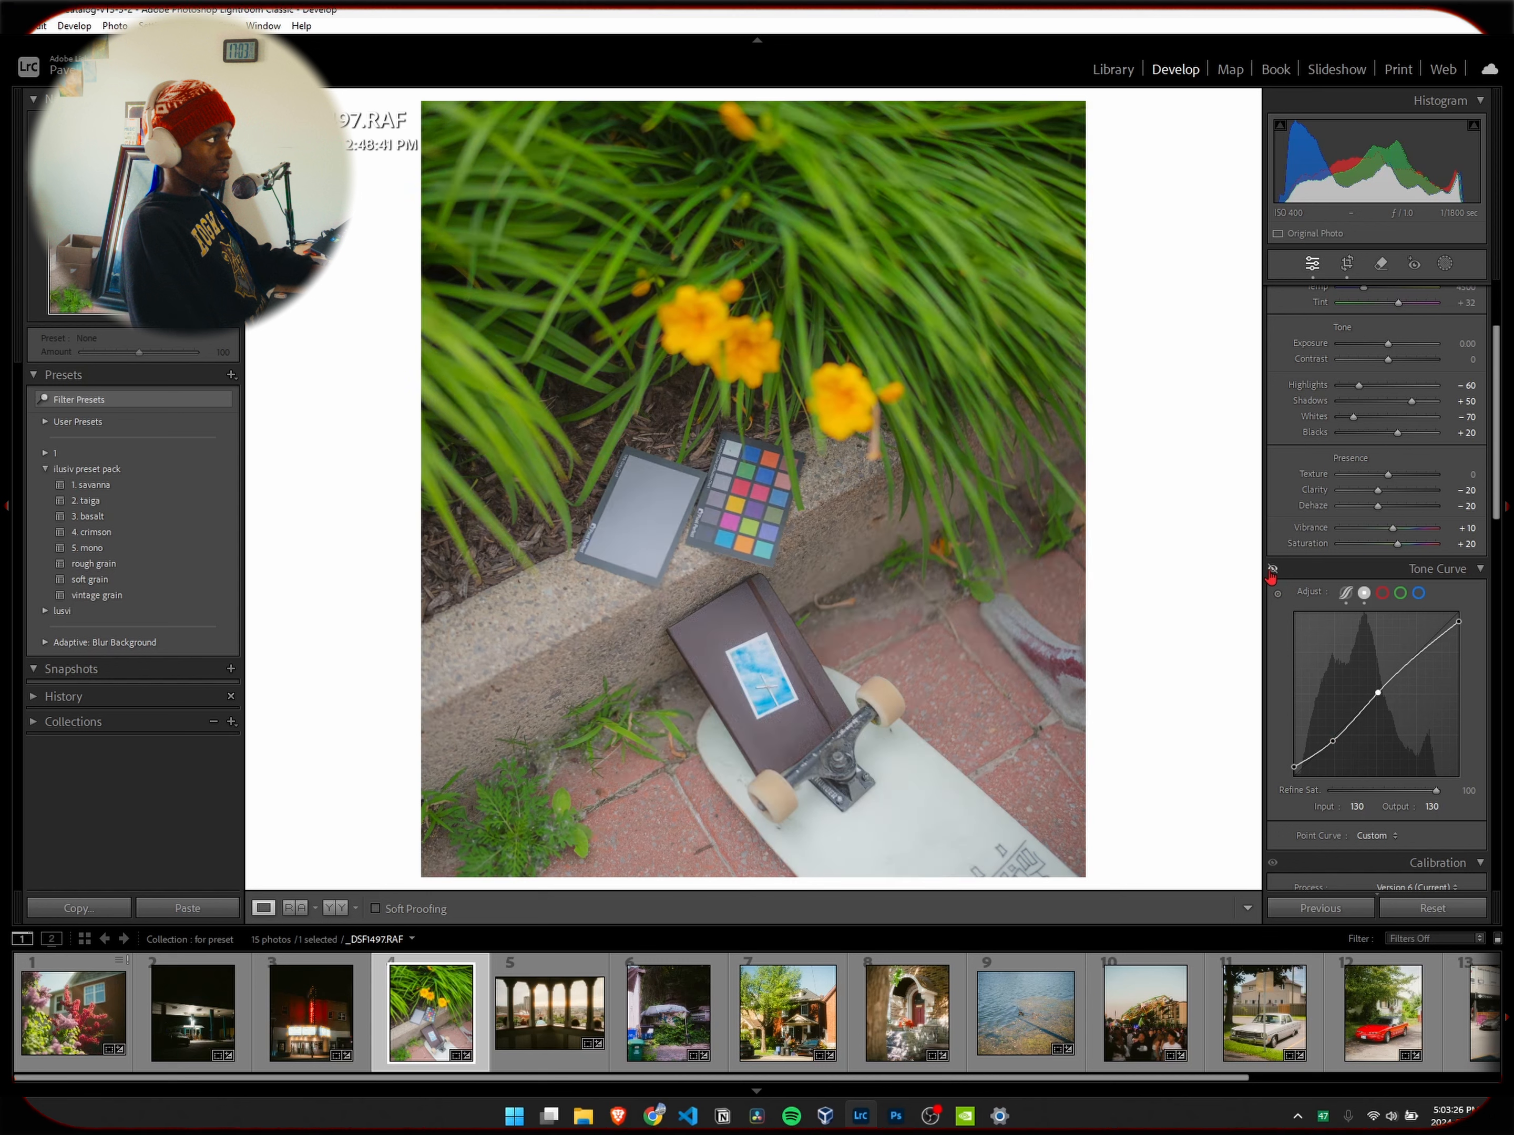
On the blue channel curve, lower the white endpoint to output 245.
{"action": "left_click", "coordinate": [1419, 593]}
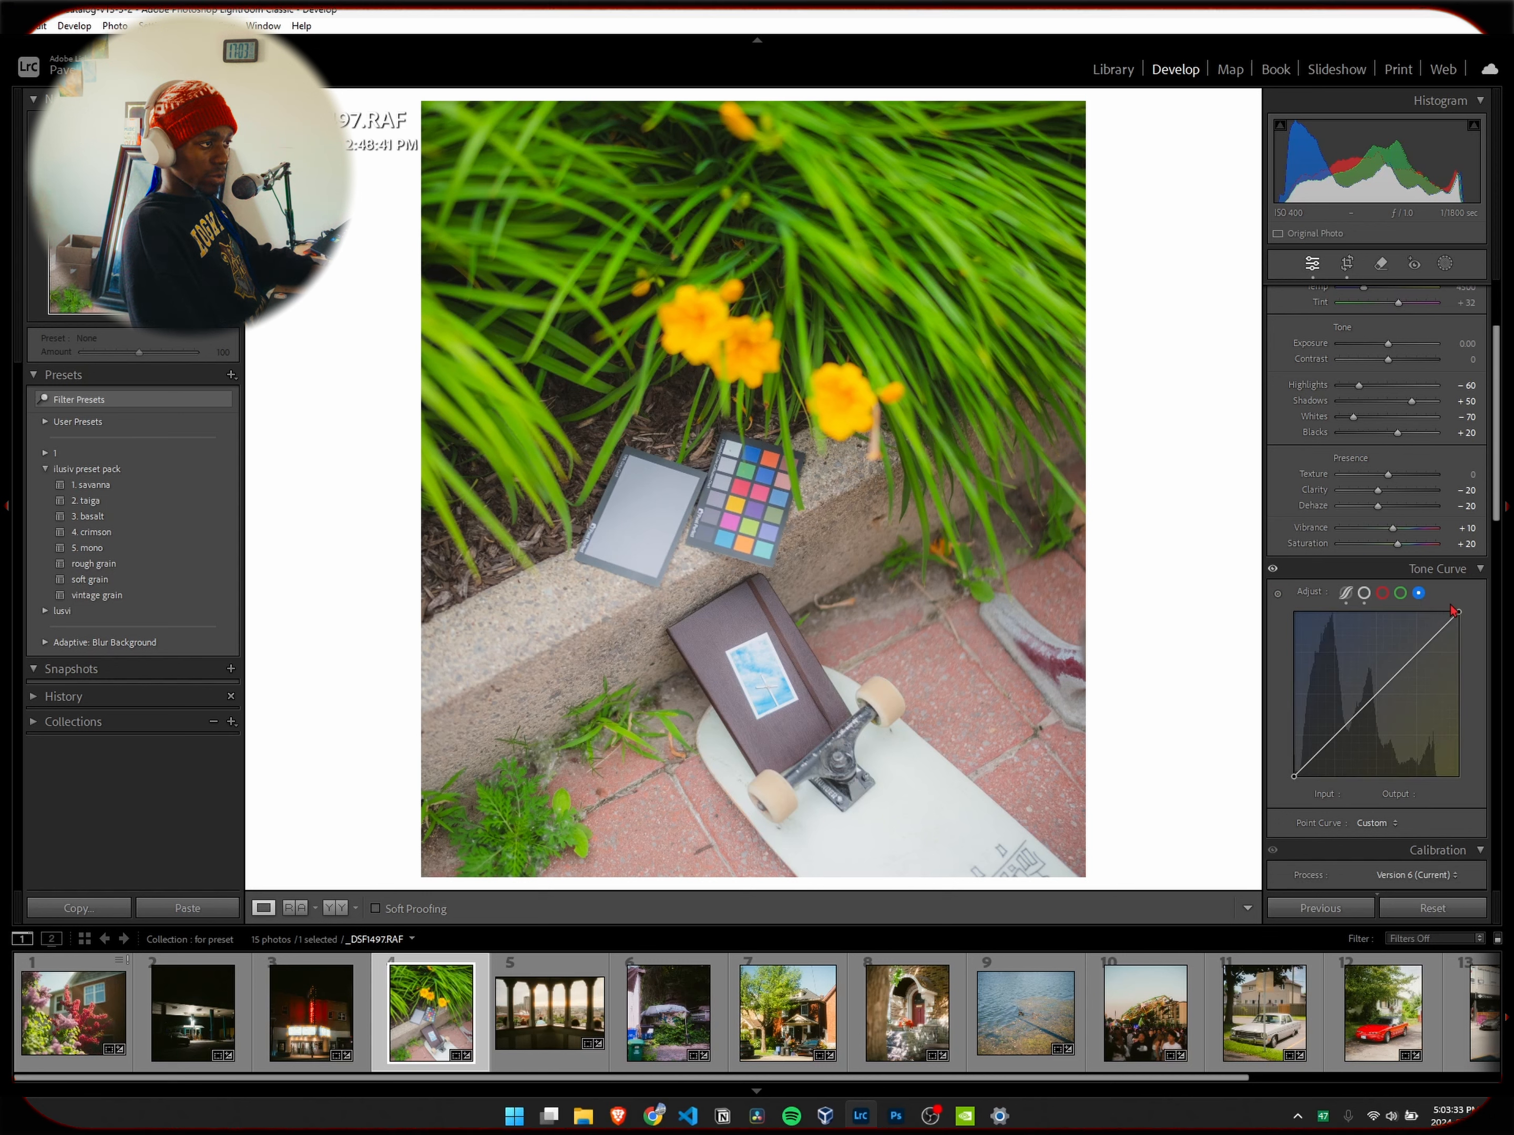
{"action": "left_click_drag", "start_coordinate": [1459, 612], "coordinate": [1468, 615]}
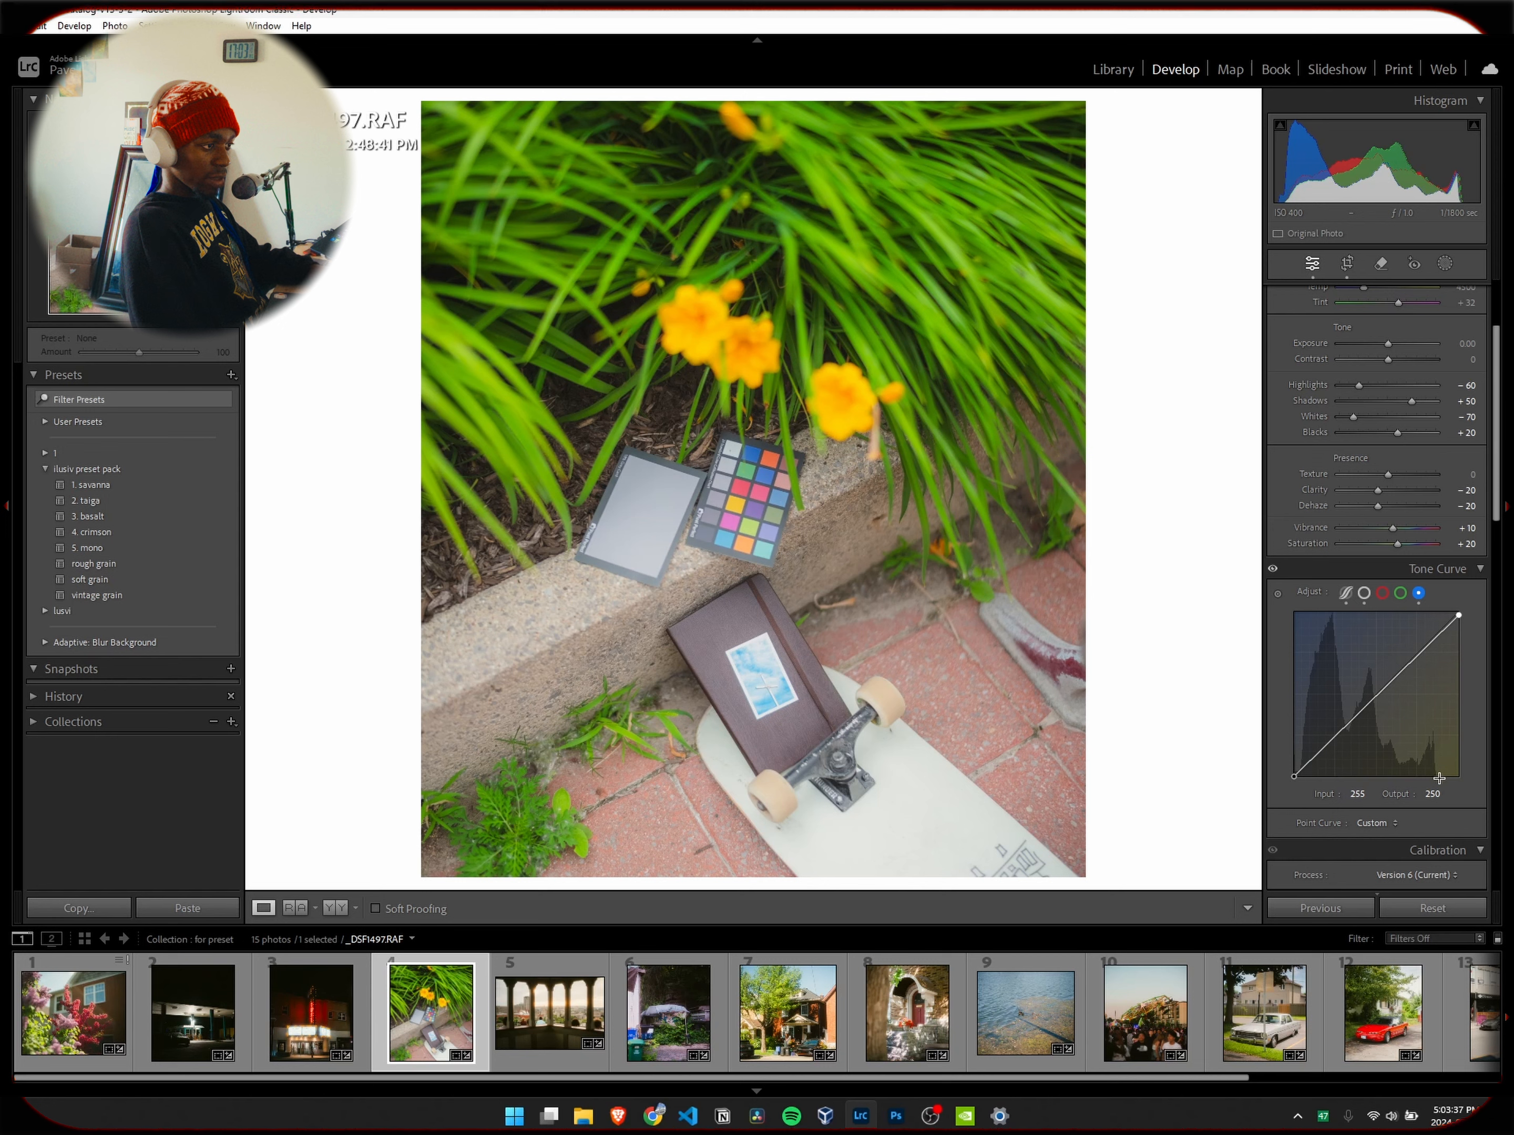
{"action": "left_click", "coordinate": [1433, 793]}
{"action": "type", "text": "245"}
{"action": "key", "text": "Return"}
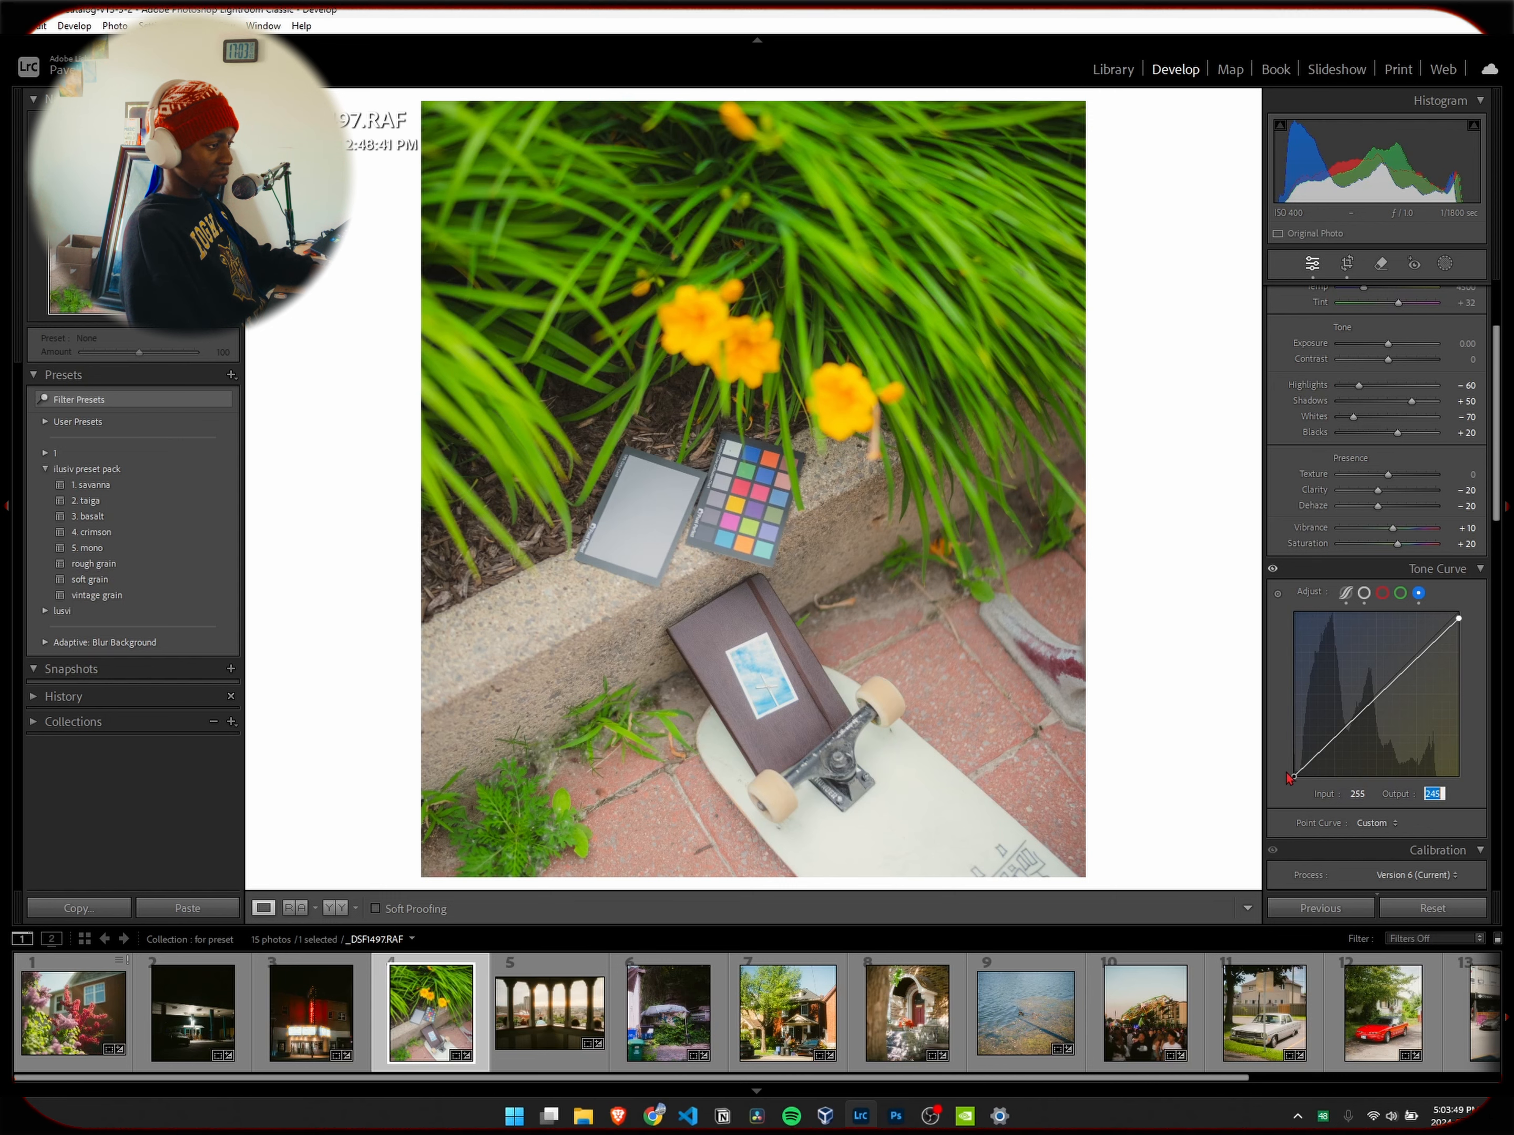
Shift the blue channel curve's black endpoint to input 5 with output 0.
{"action": "left_click_drag", "start_coordinate": [1291, 776], "coordinate": [1321, 787]}
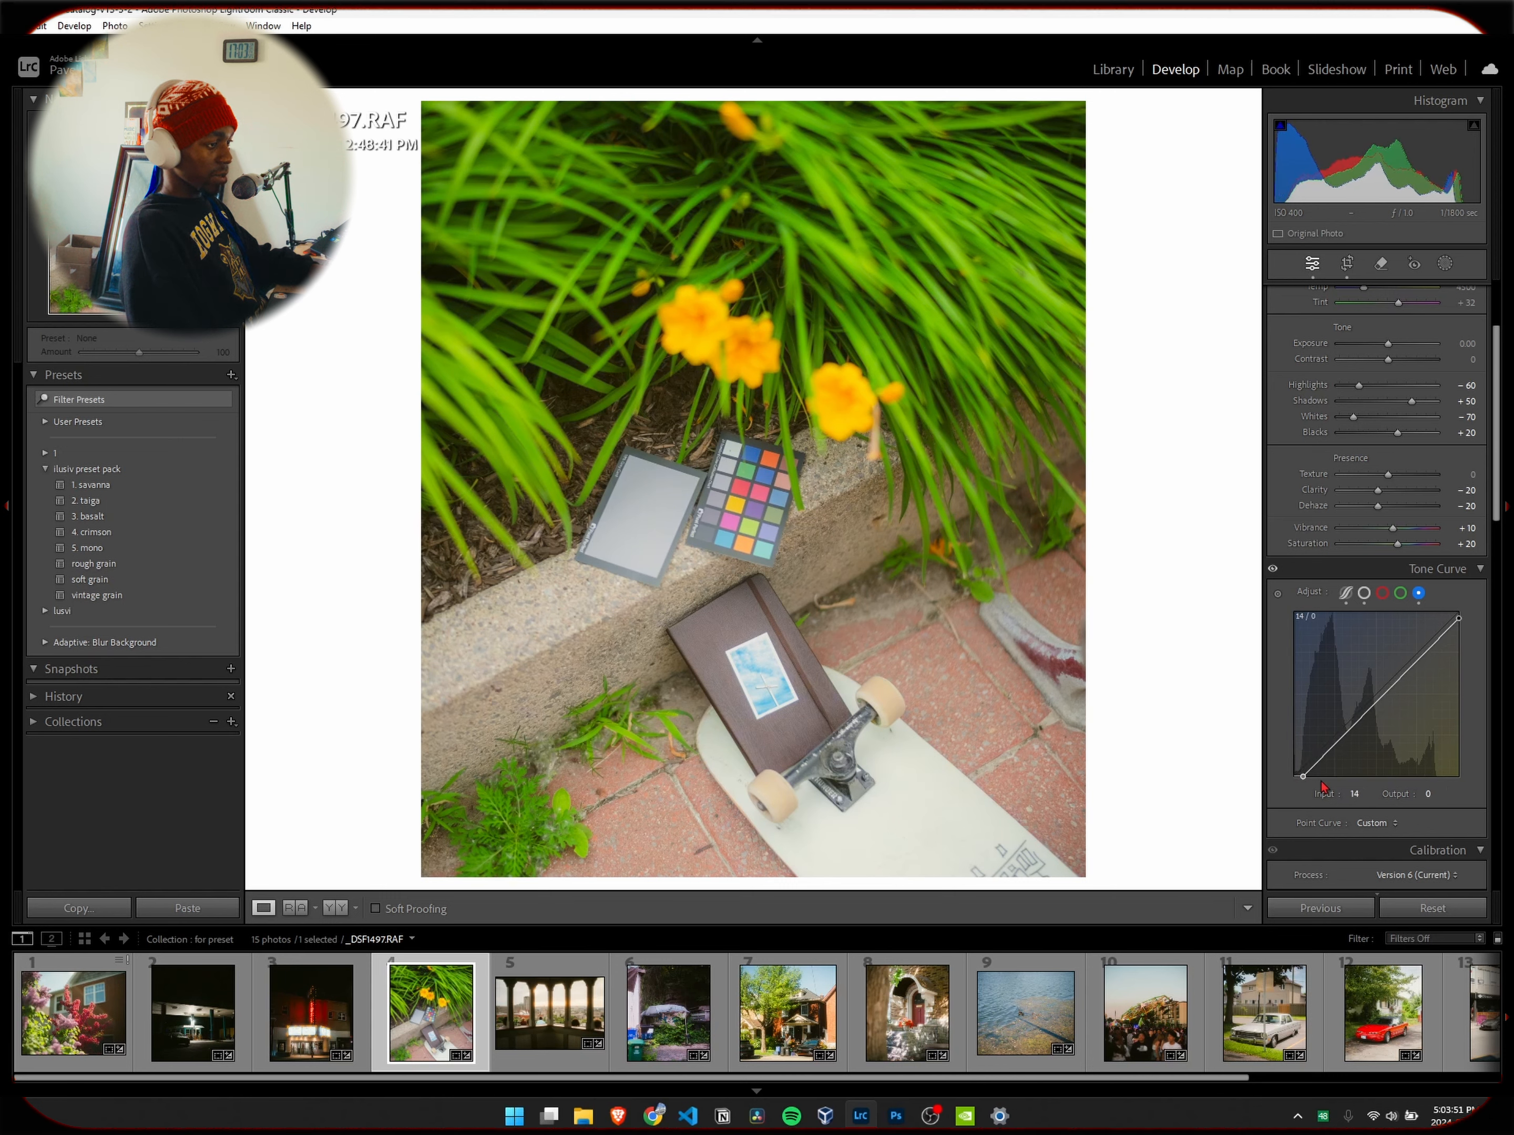
{"action": "left_click", "coordinate": [1352, 795]}
{"action": "type", "text": "5"}
{"action": "key", "text": "Return"}
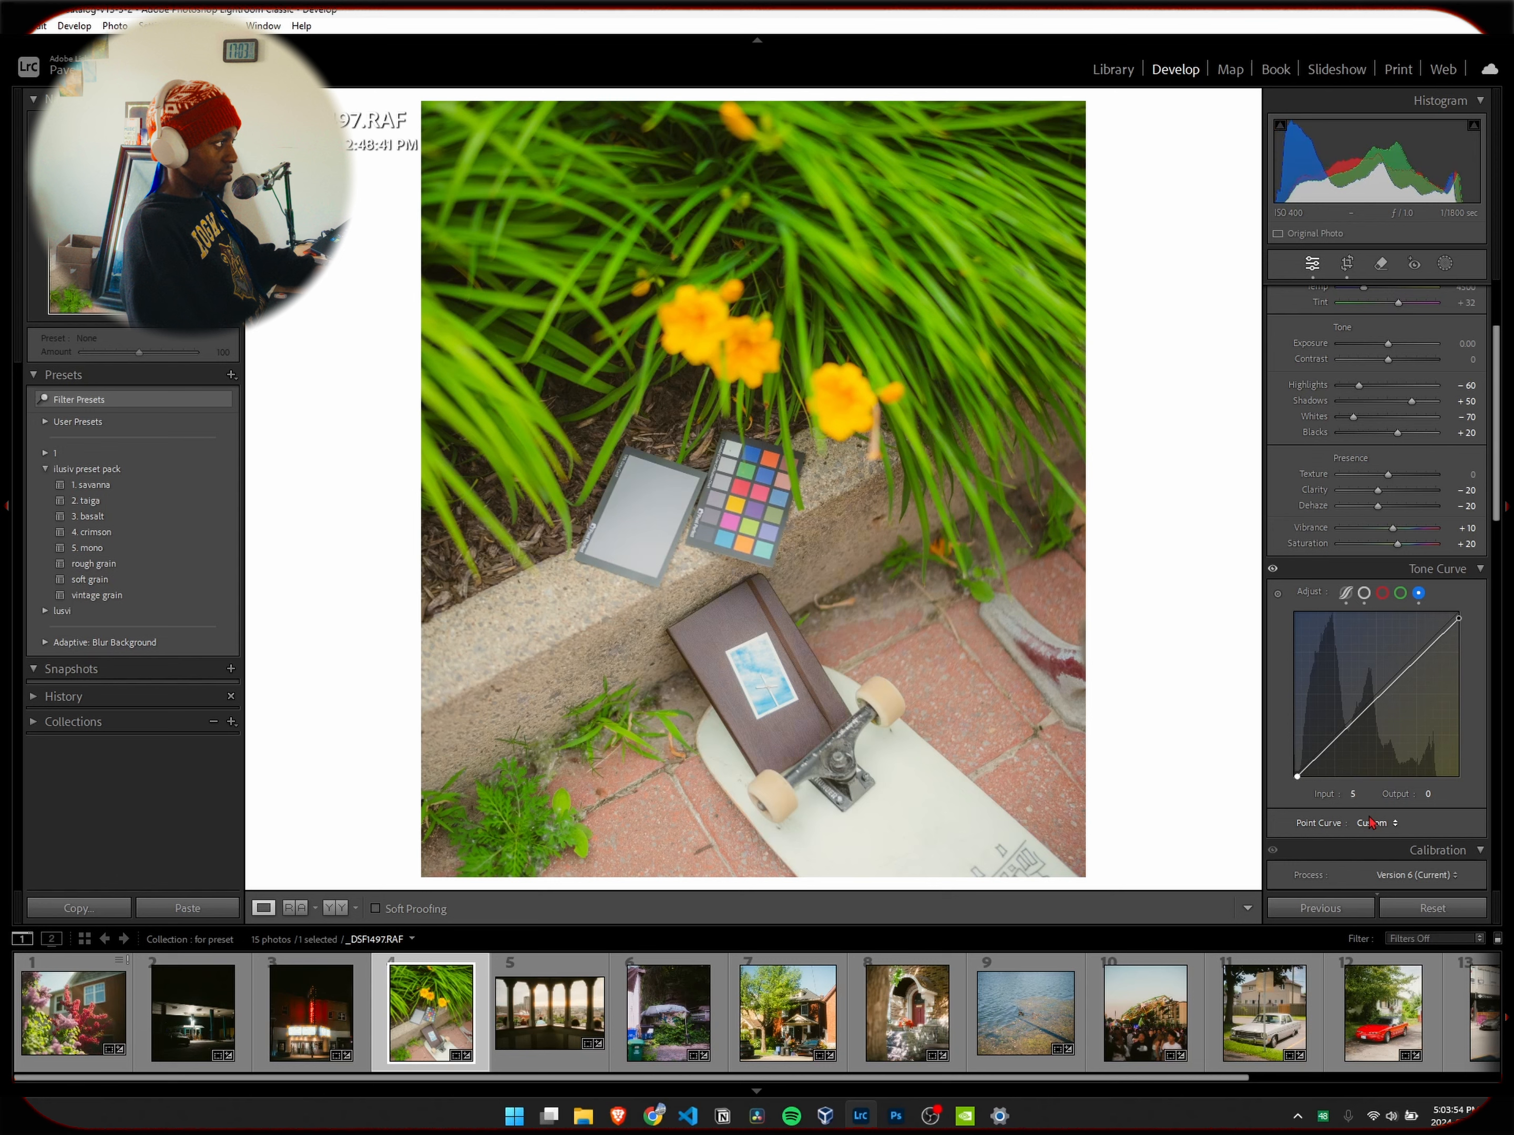
Compare the photo with the tone curve adjustments, including the blue channel changes, switched off and on.
{"action": "left_click", "coordinate": [1272, 569]}
{"action": "left_click", "coordinate": [1272, 569]}
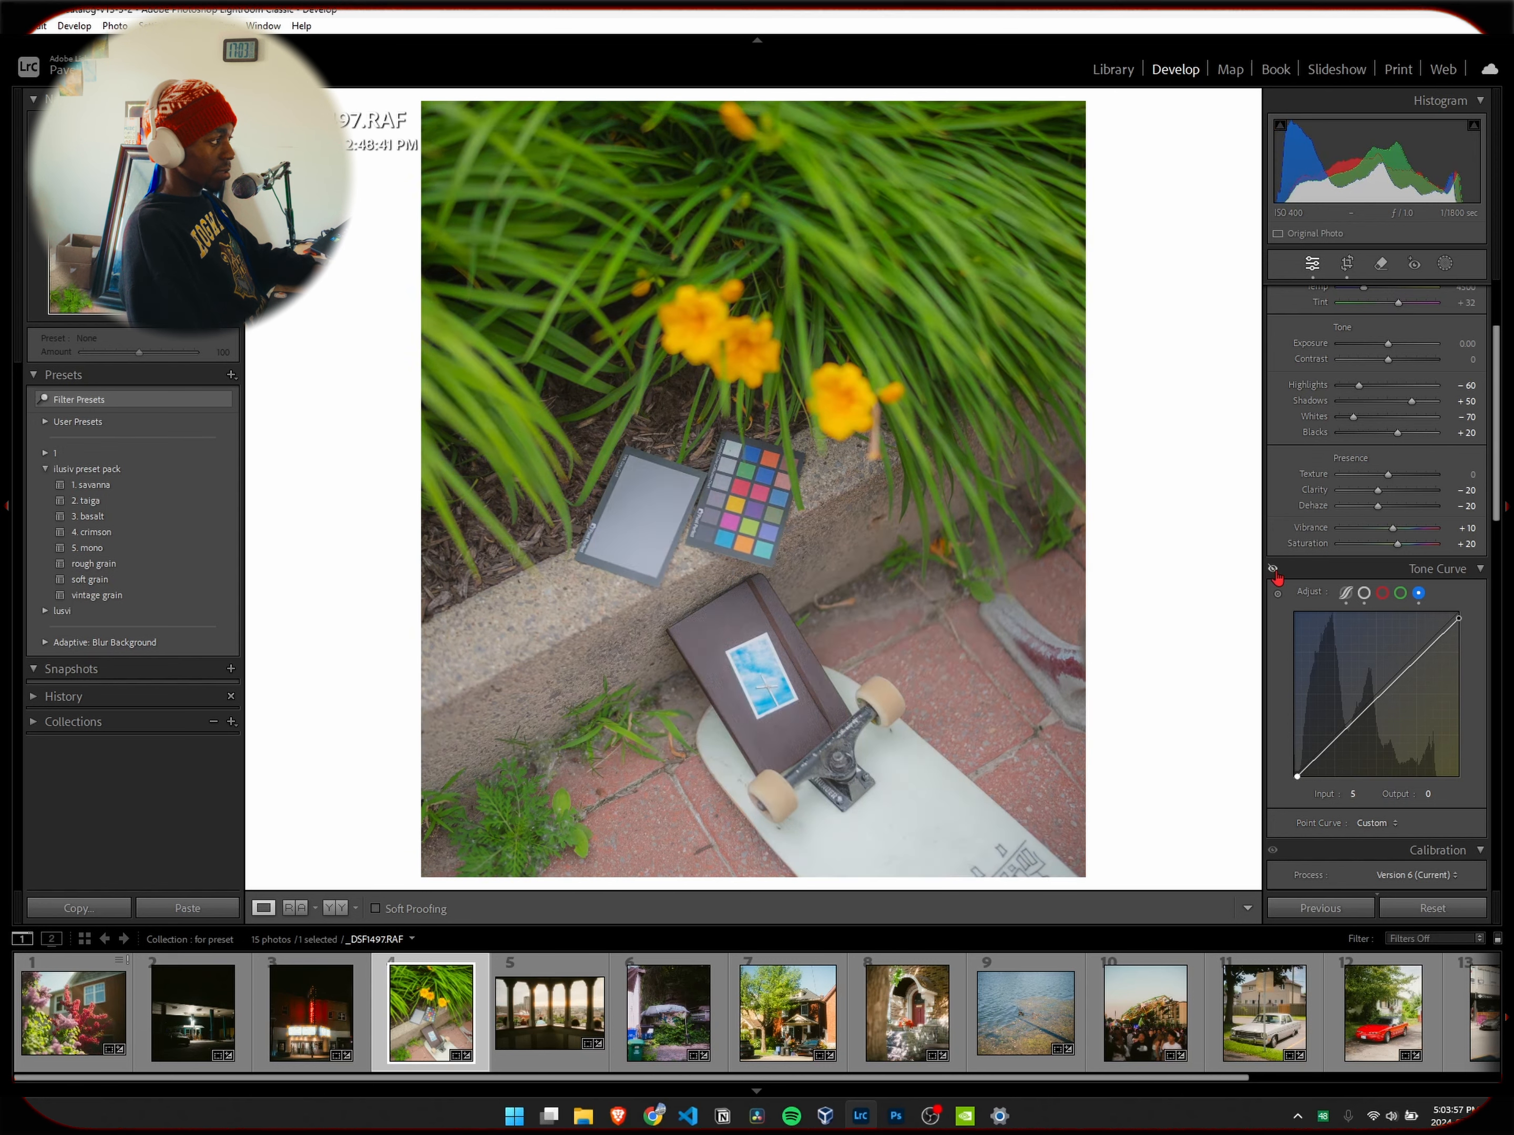
{"action": "left_click", "coordinate": [1272, 569]}
{"action": "left_click", "coordinate": [1272, 569]}
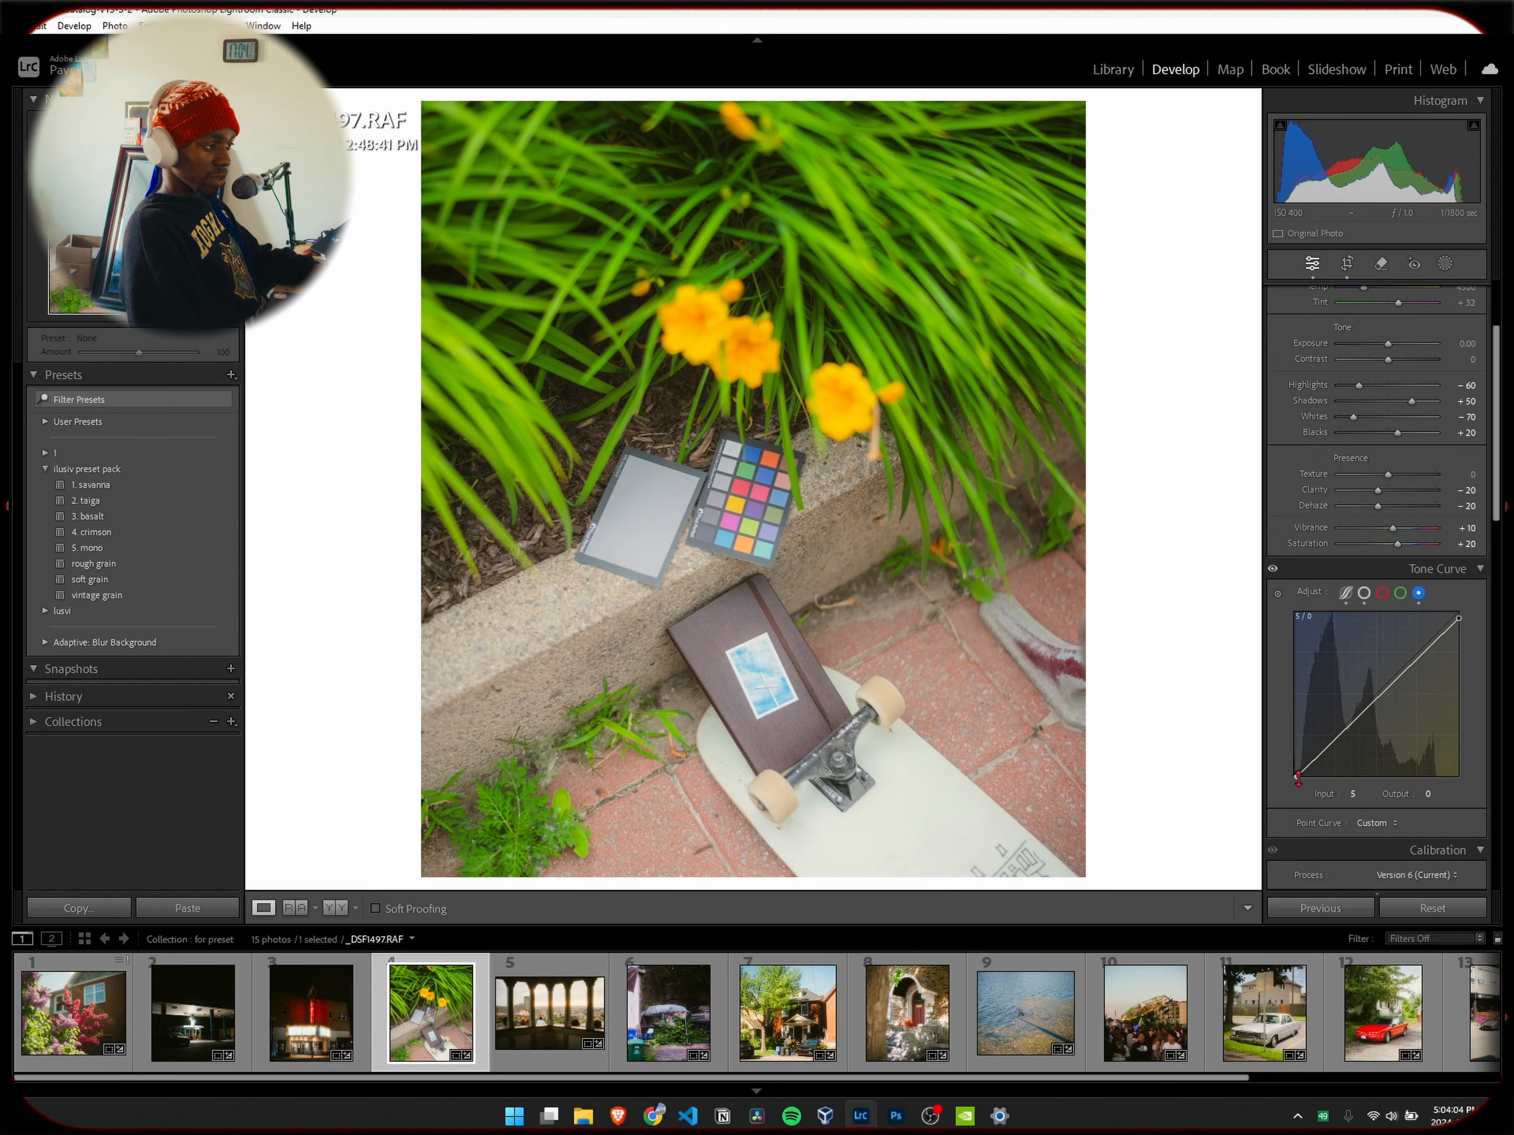
Move the blue channel curve's black endpoint back to input 0 and raise its output to 5.
{"action": "left_click_drag", "start_coordinate": [1297, 776], "coordinate": [1323, 781]}
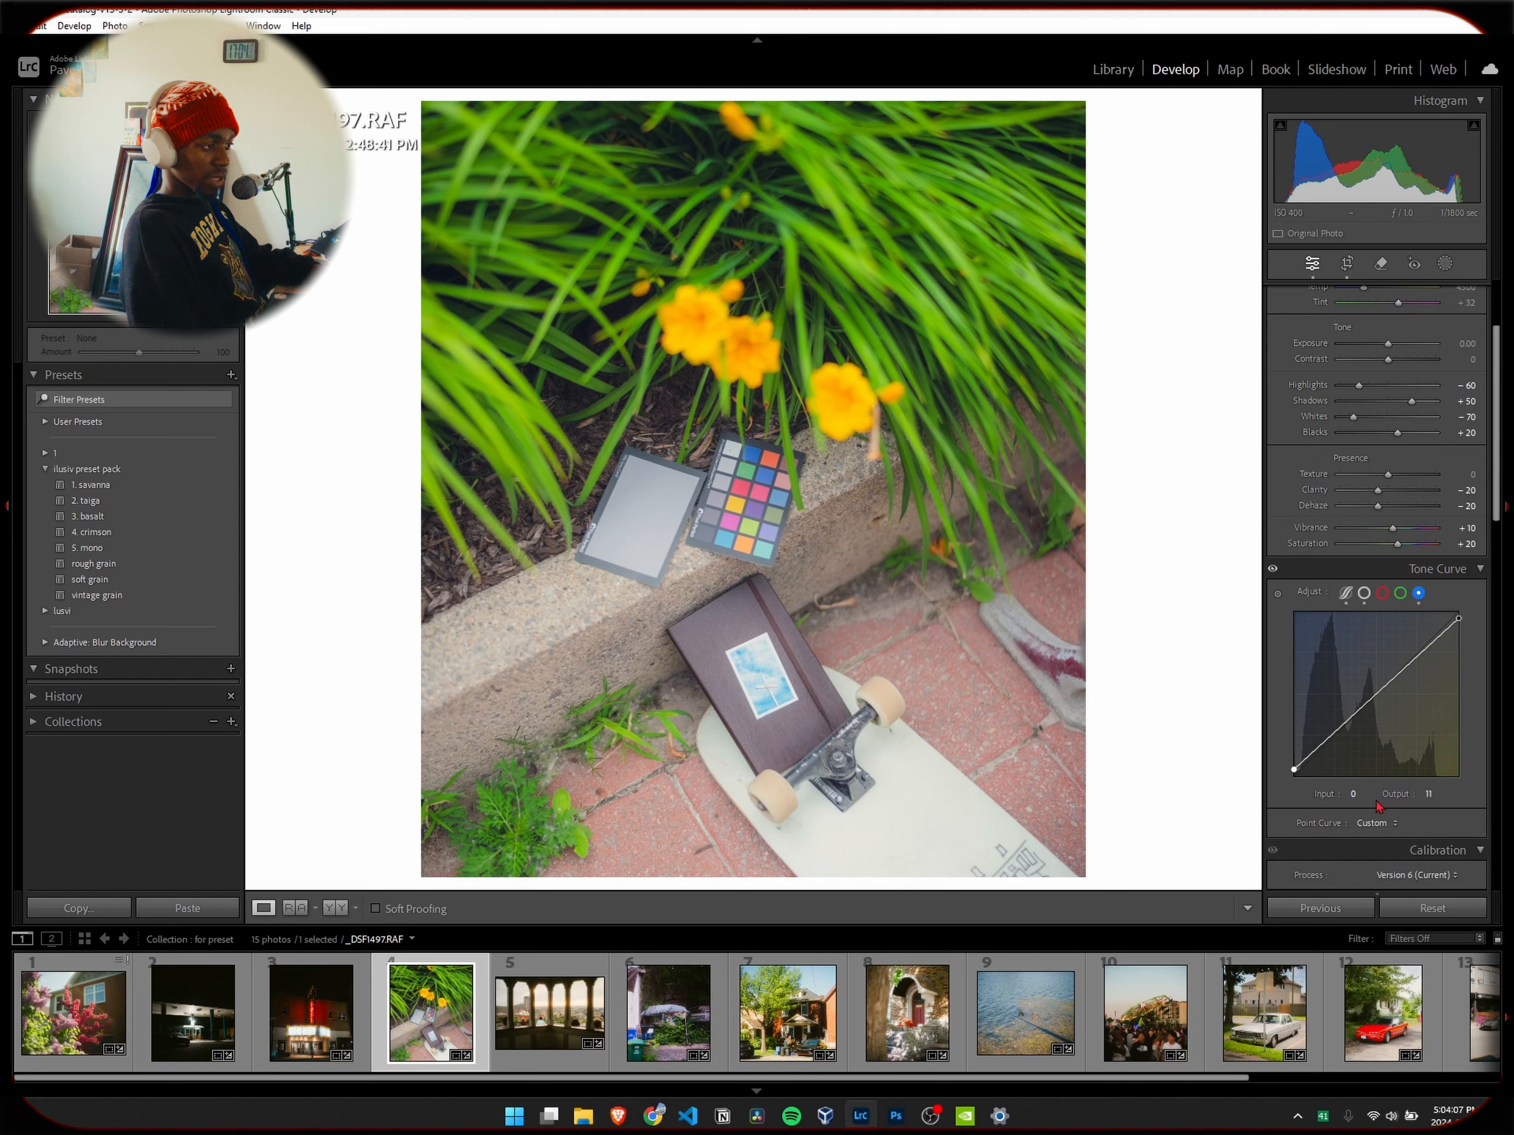
{"action": "left_click", "coordinate": [1428, 794]}
{"action": "type", "text": "5"}
{"action": "key", "text": "Return"}
Add a shadow point to the blue channel curve with input 60 and output 60.
{"action": "left_click", "coordinate": [1336, 733]}
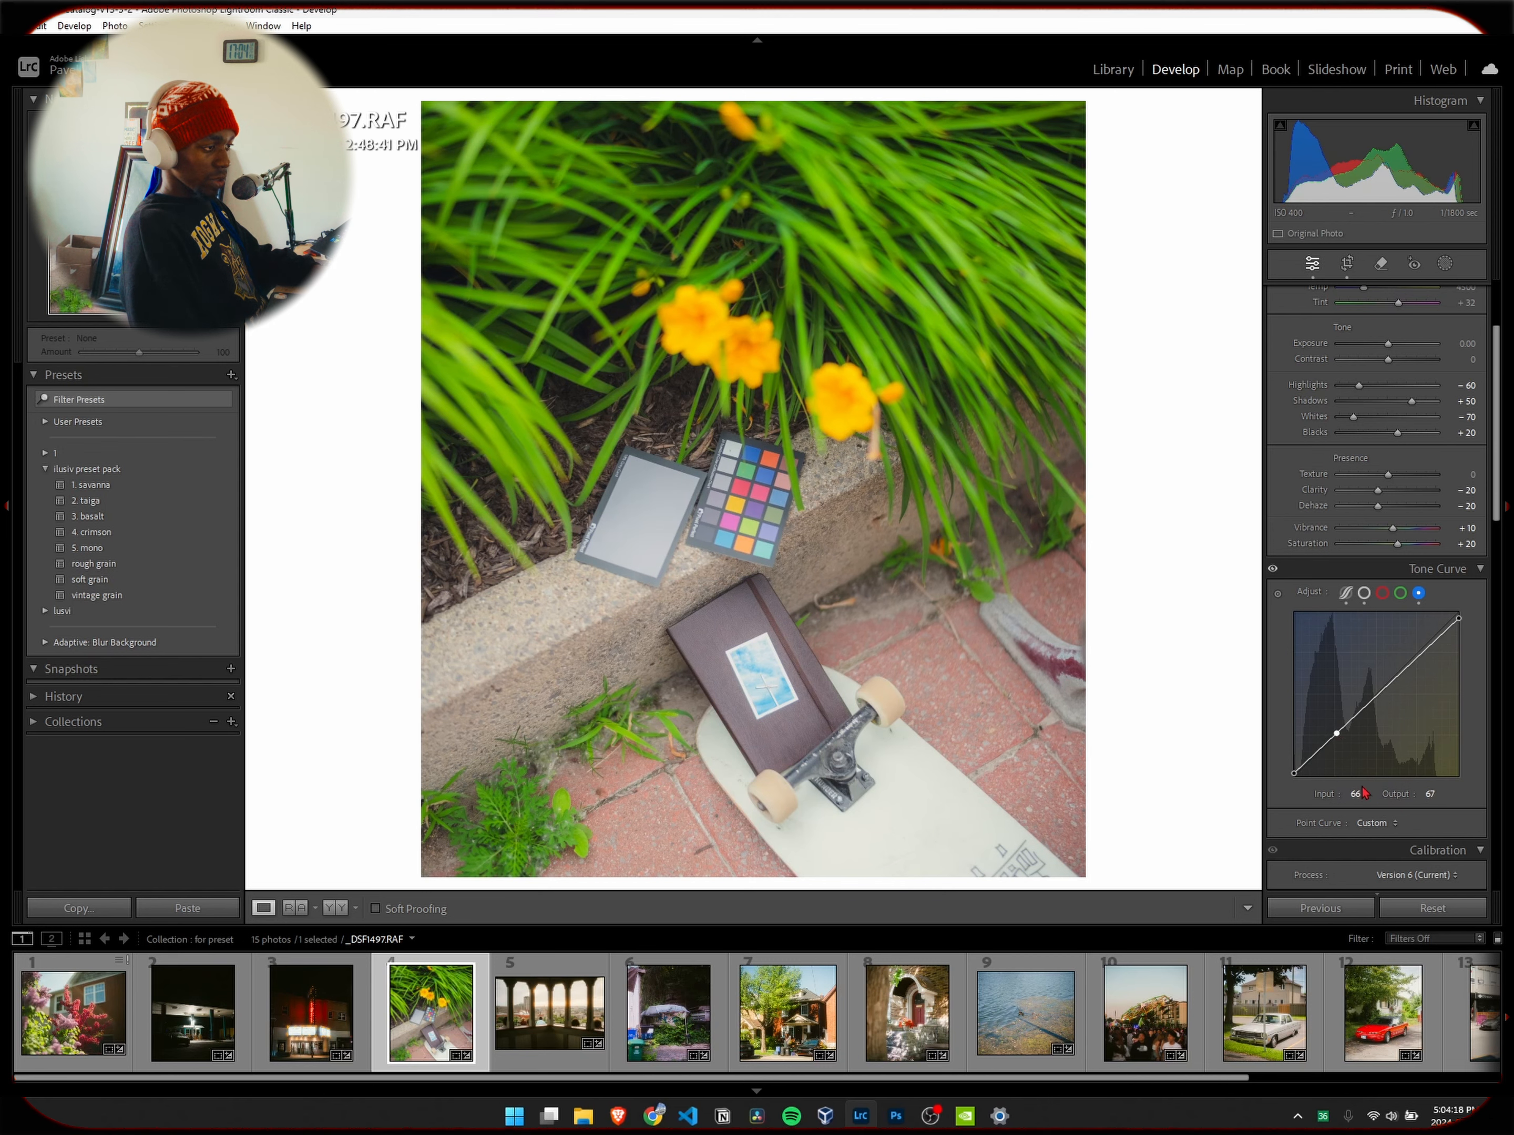
{"action": "left_click", "coordinate": [1363, 793]}
{"action": "type", "text": "6"}
{"action": "type", "text": "0"}
{"action": "key", "text": "Tab"}
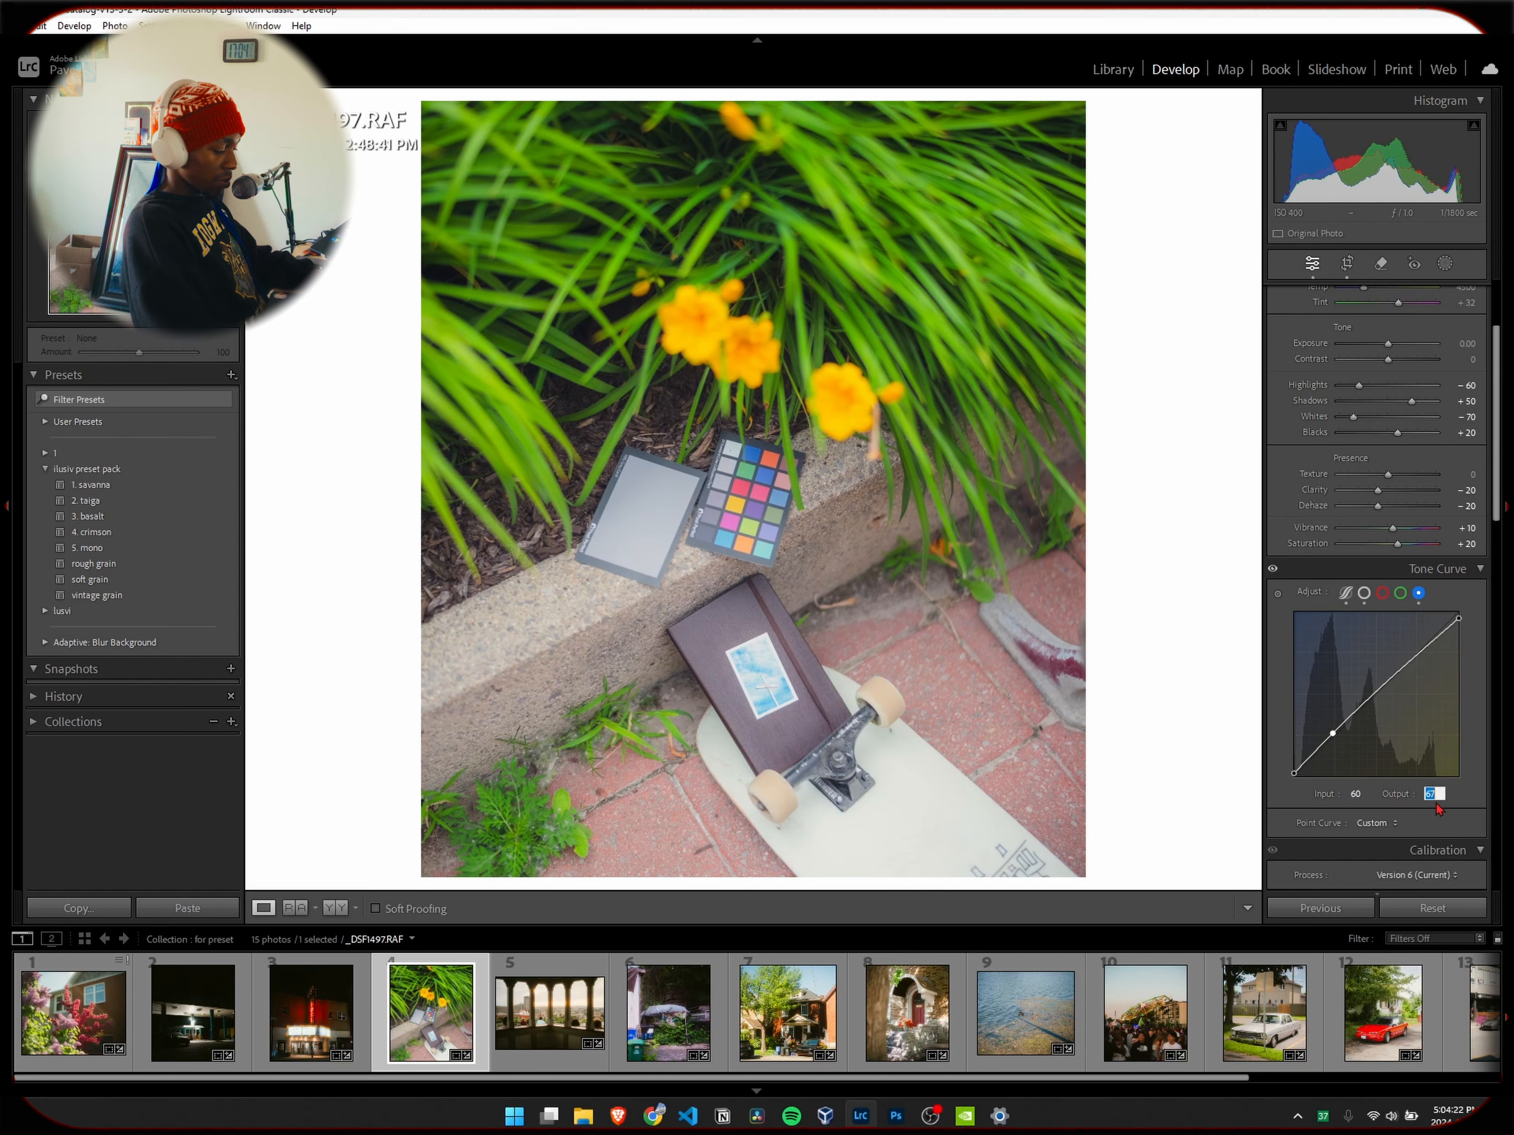
{"action": "type", "text": "60"}
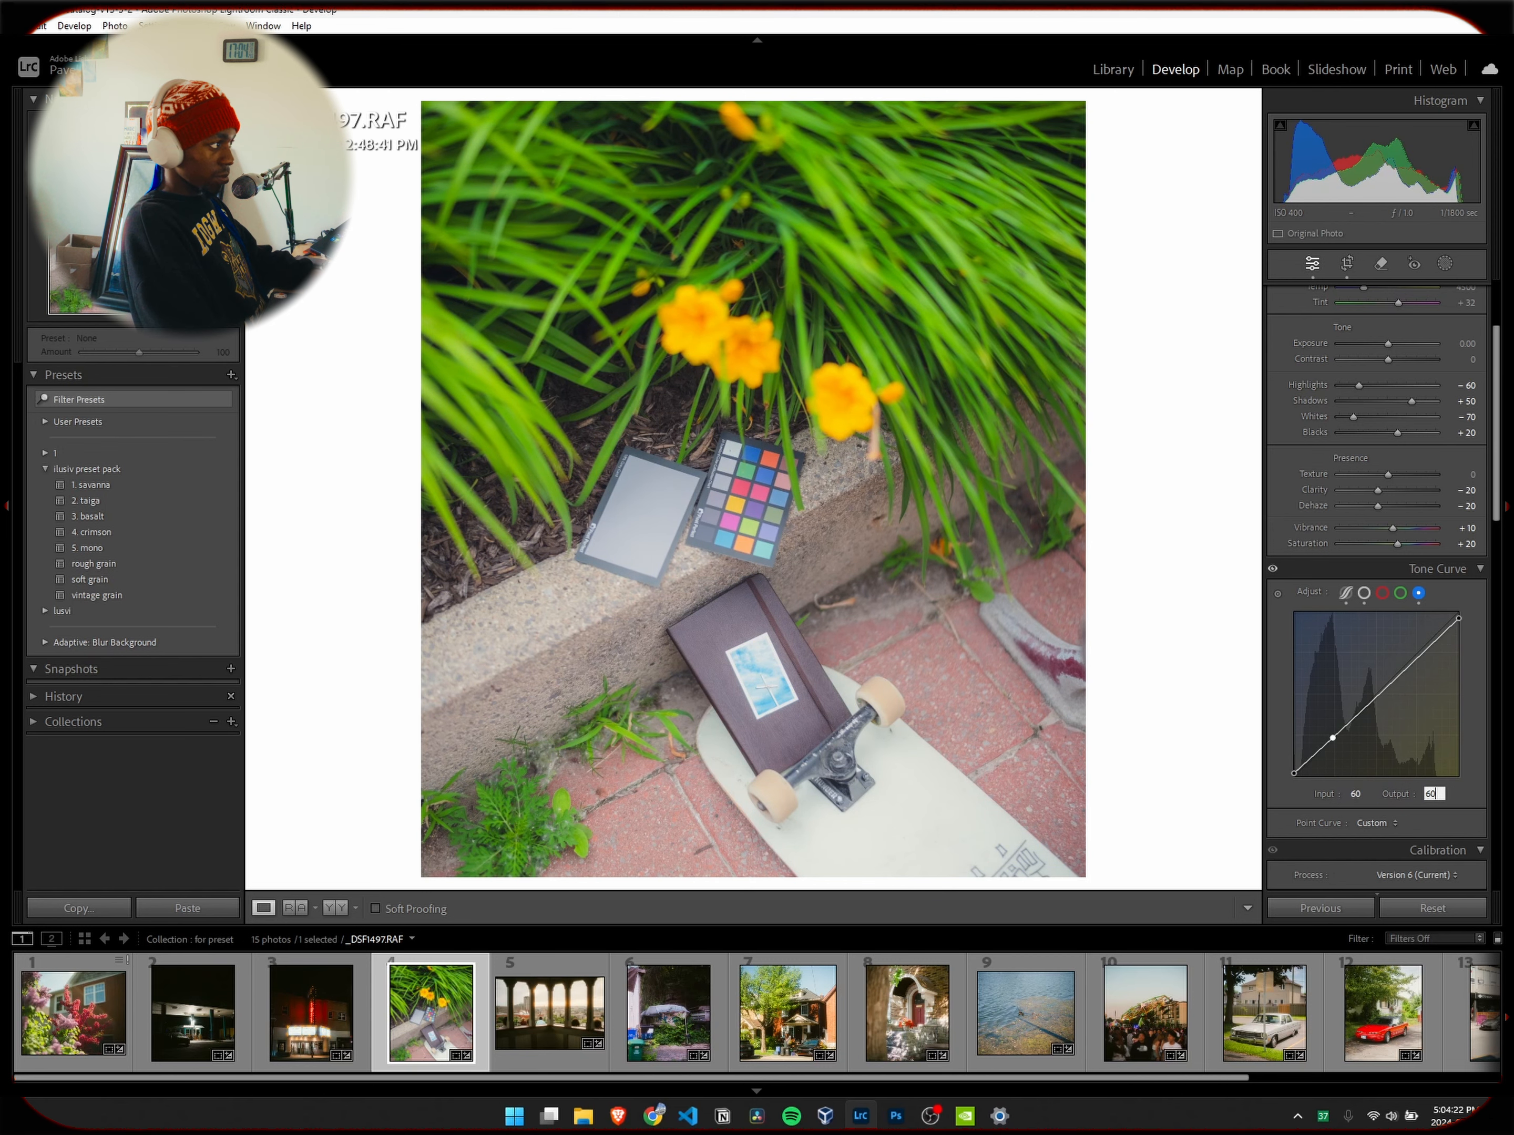
{"action": "key", "text": "Return"}
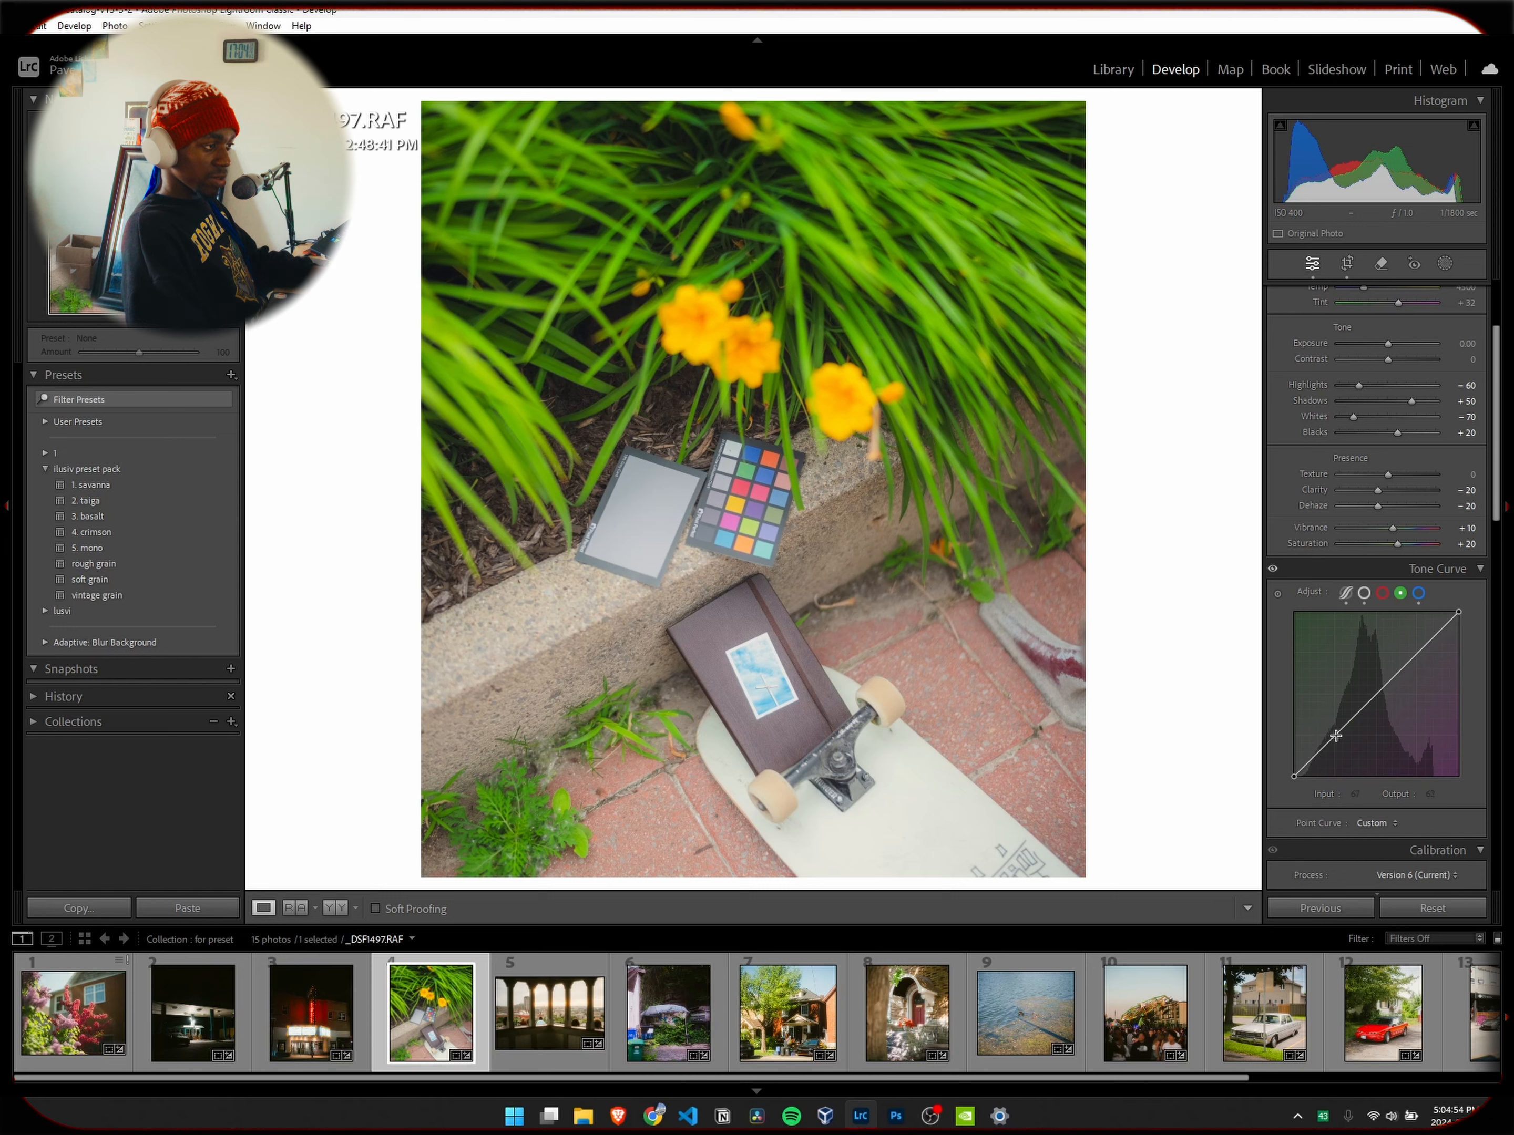
Add a shadow point to the green channel curve with input 60 and output 60.
{"action": "left_click", "coordinate": [1335, 735]}
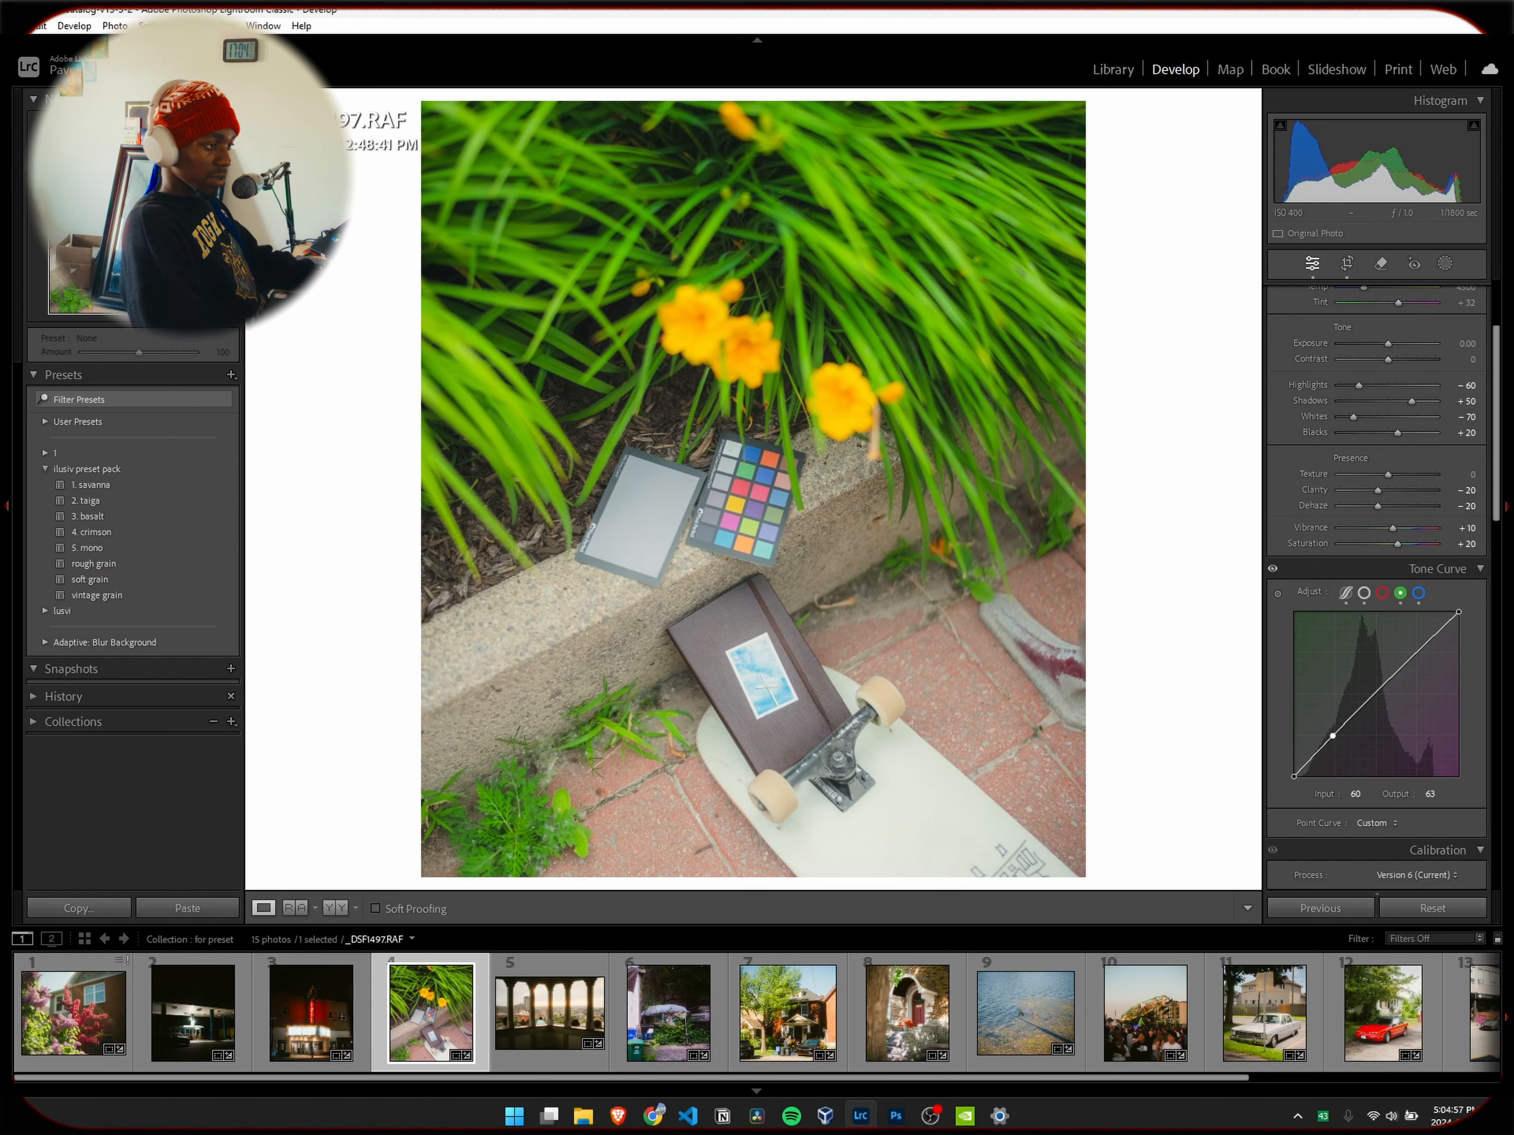
{"action": "left_click", "coordinate": [1439, 794]}
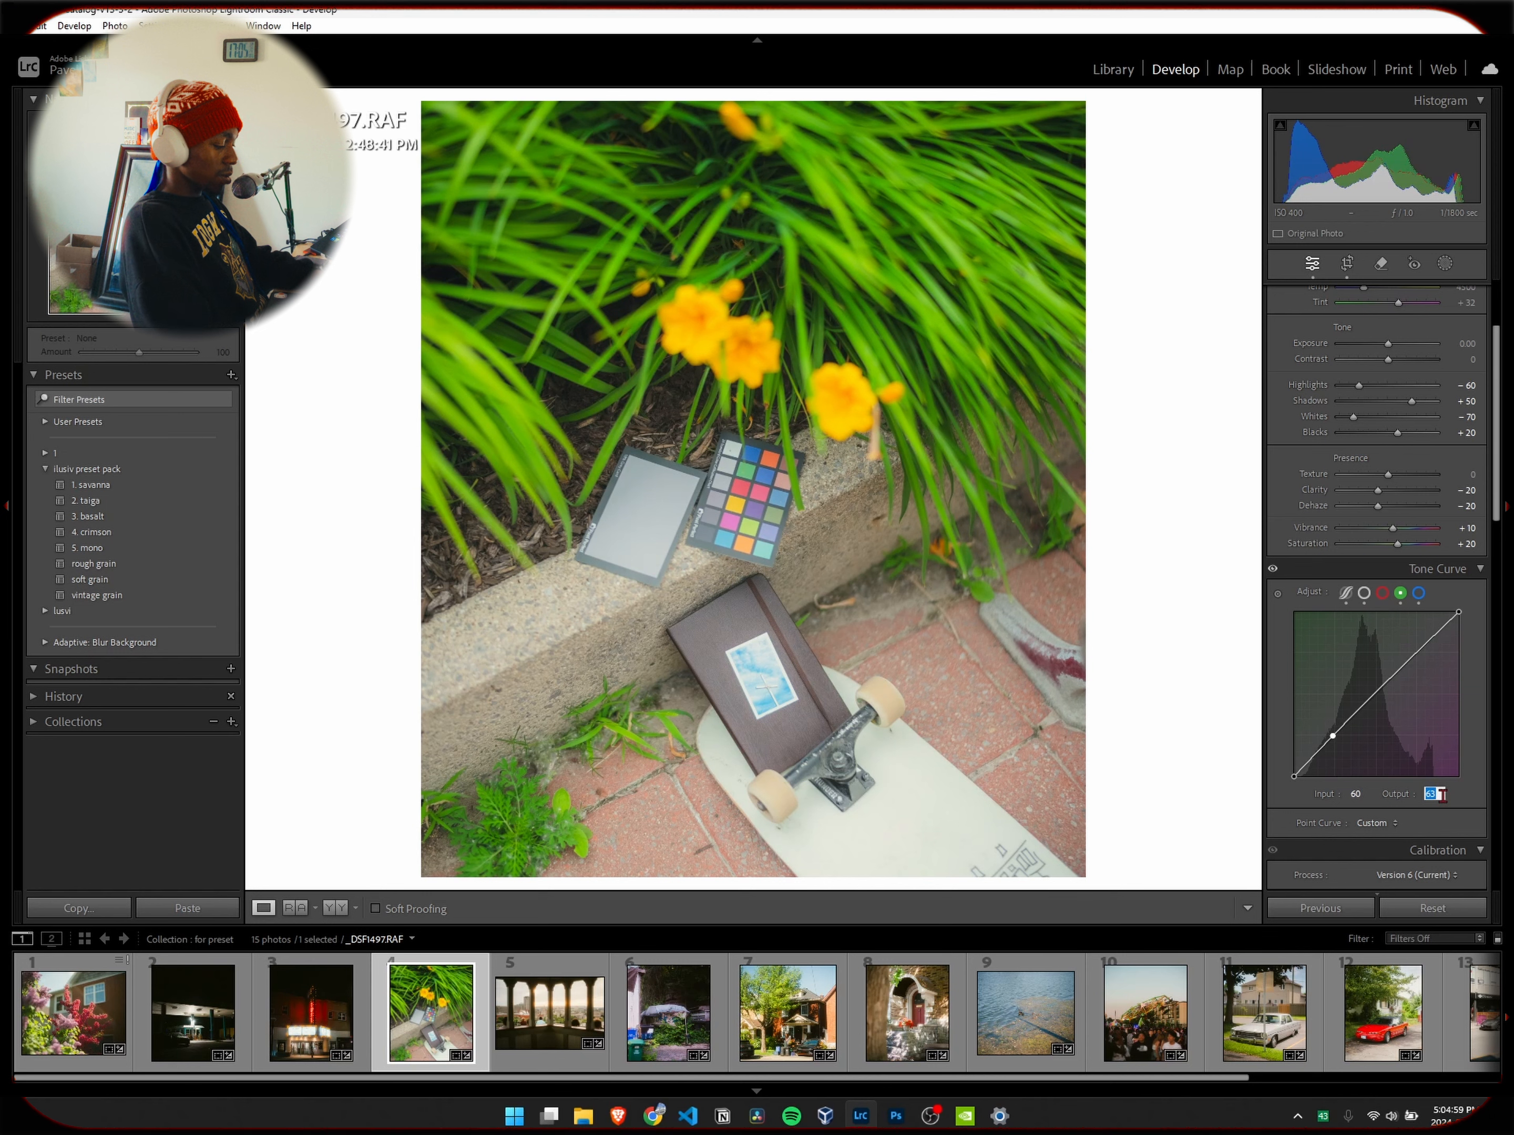
{"action": "type", "text": "60"}
{"action": "key", "text": "Return"}
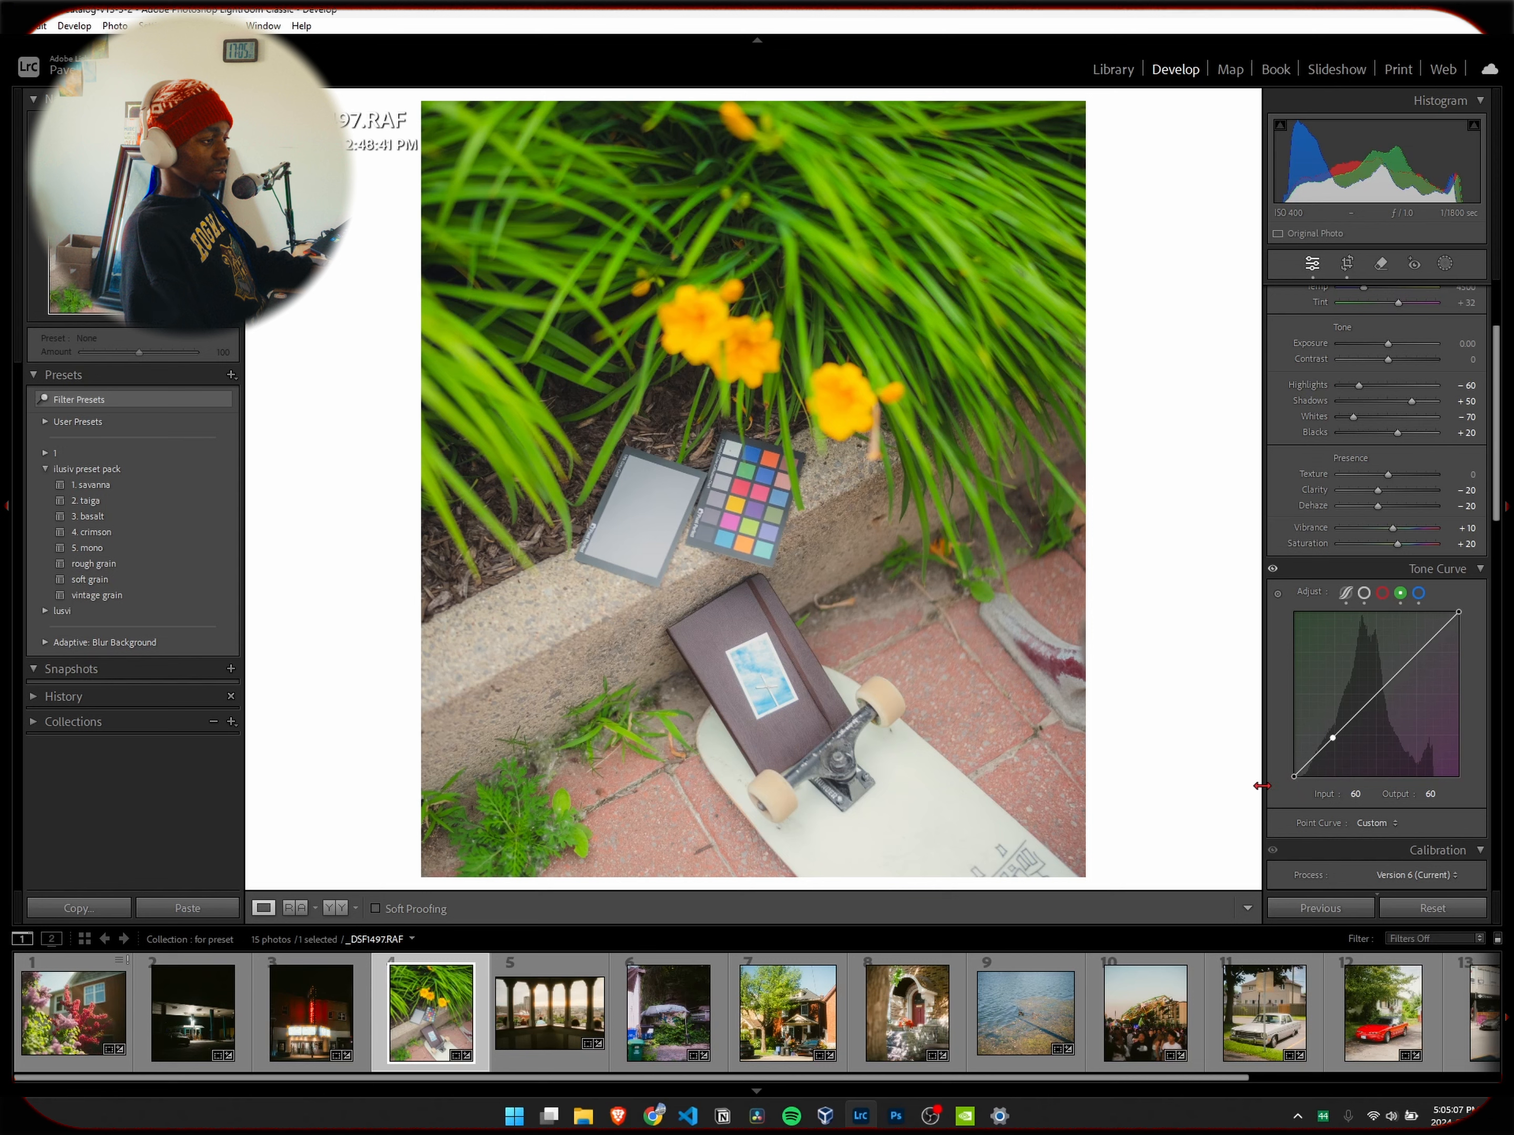
Raise the green channel curve's black endpoint to output 5.
{"action": "left_click", "coordinate": [1293, 776]}
{"action": "left_click_drag", "start_coordinate": [1294, 773], "coordinate": [1293, 763]}
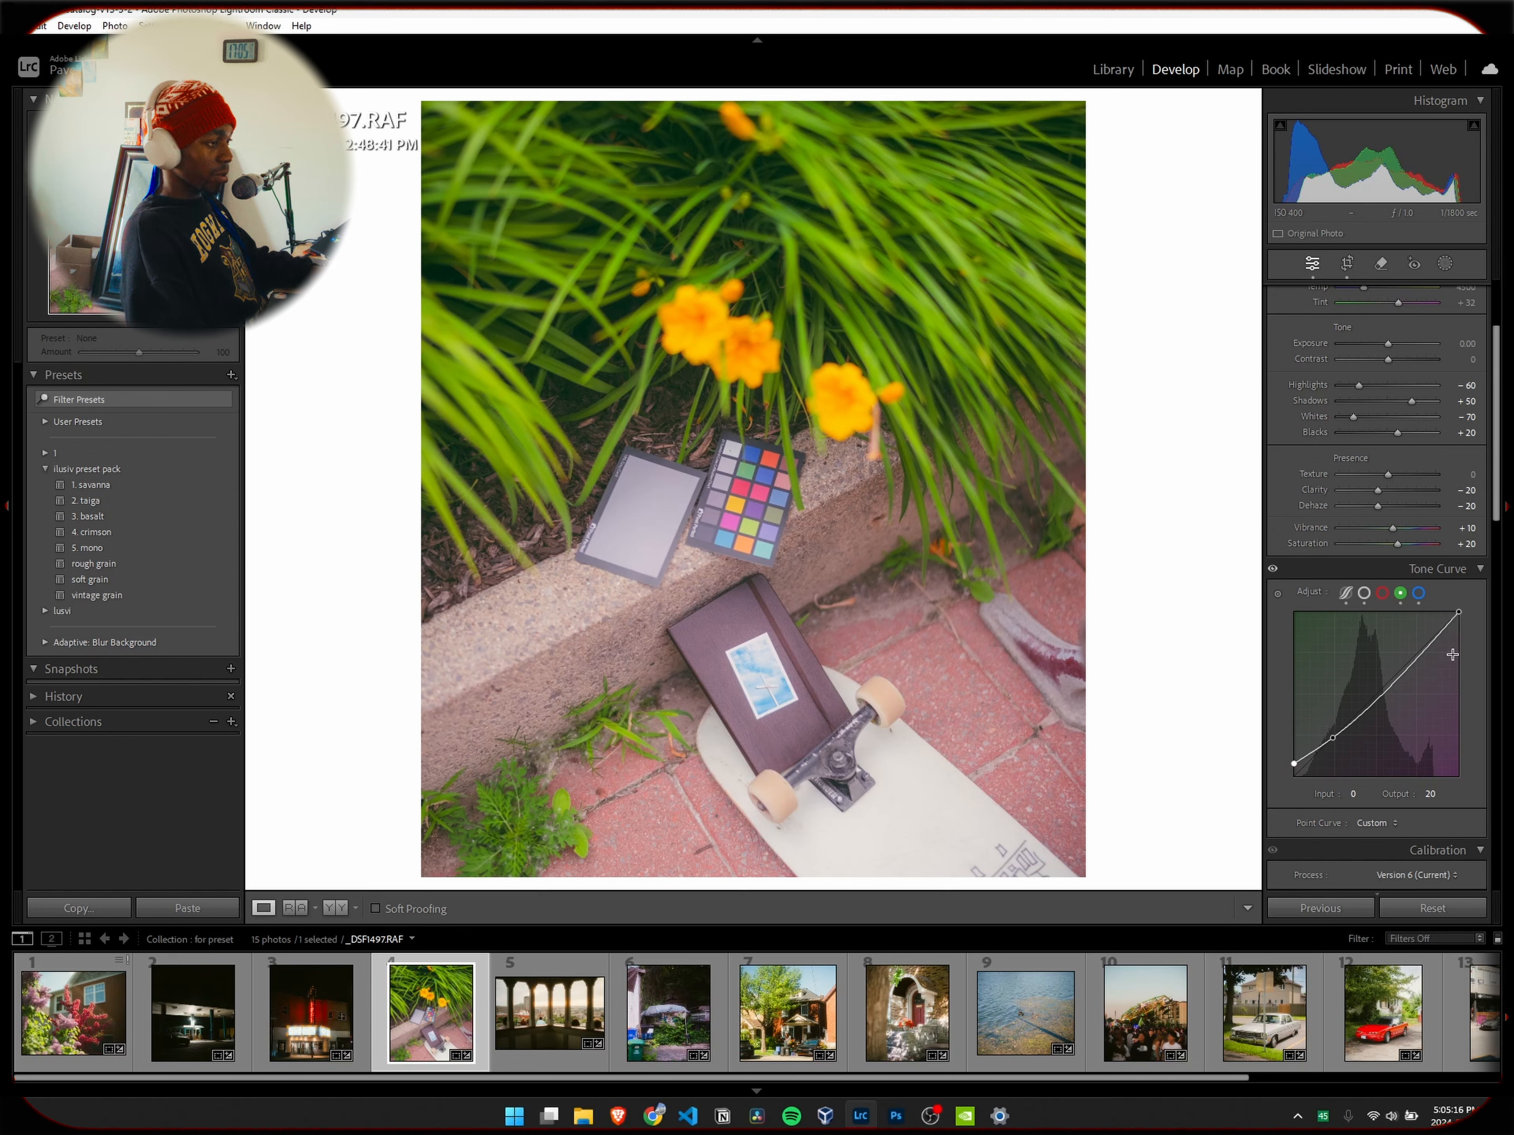
{"action": "left_click", "coordinate": [1433, 794]}
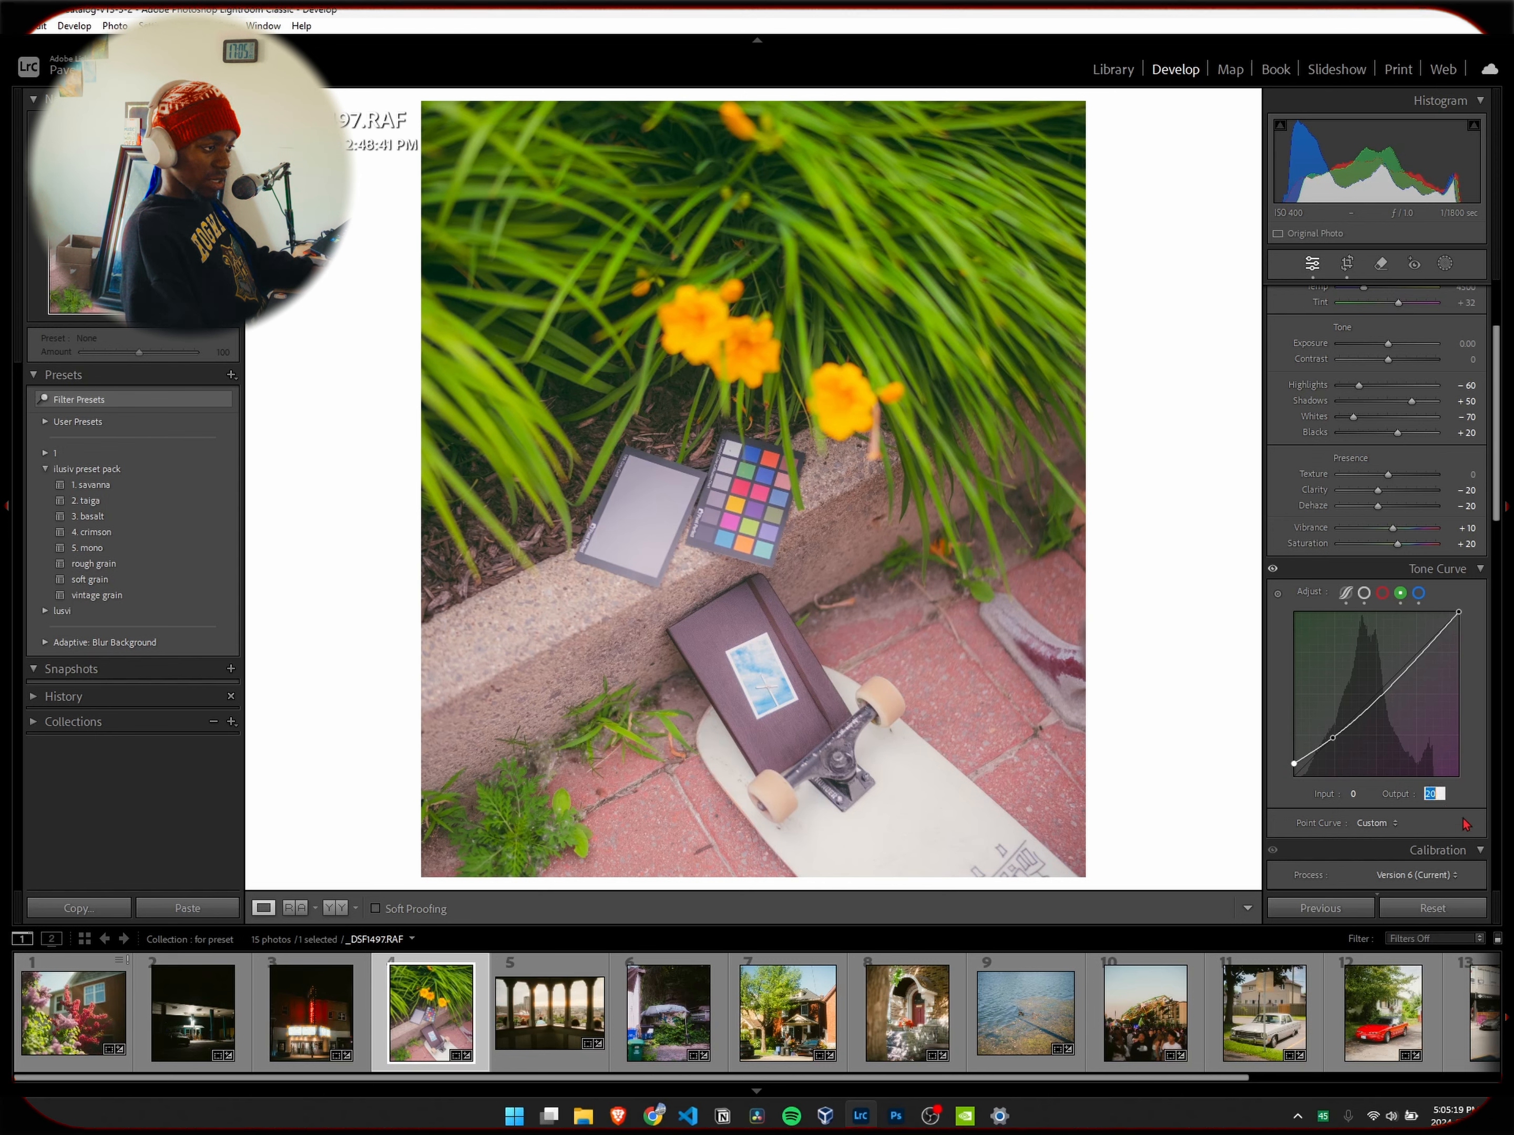
{"action": "type", "text": "5"}
{"action": "key", "text": "Return"}
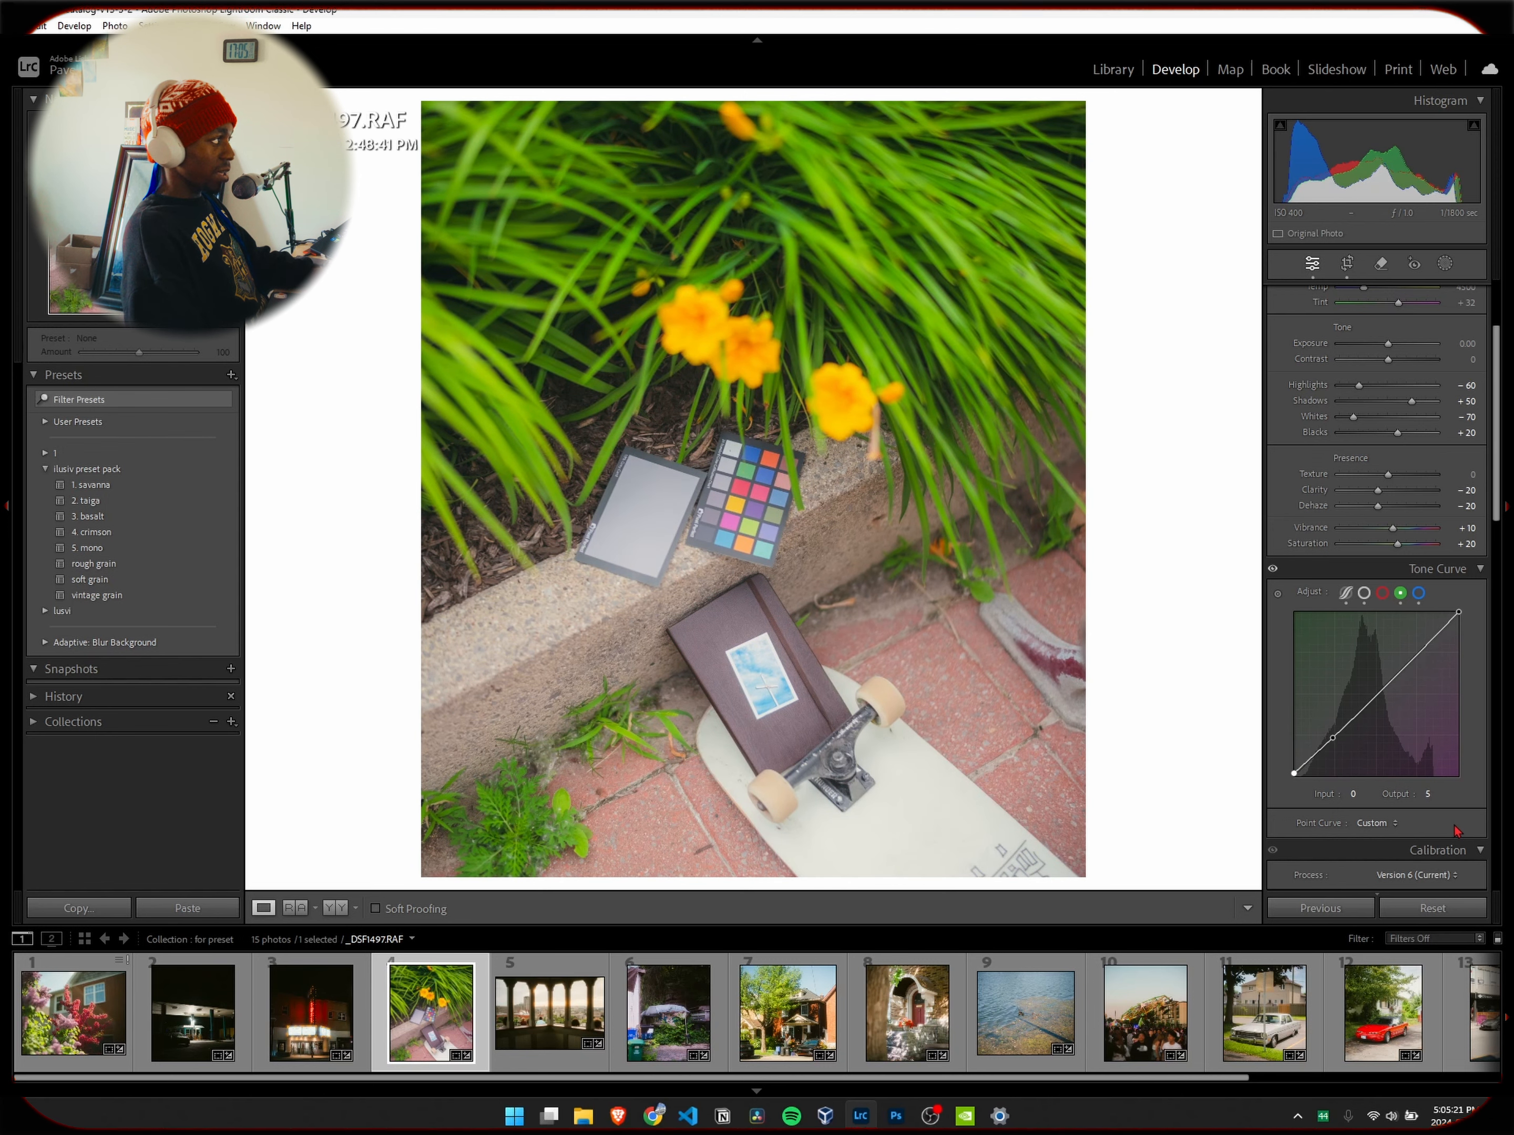
Add a midtone point to the green channel curve with input 130 and output 130.
{"action": "left_click", "coordinate": [1376, 695]}
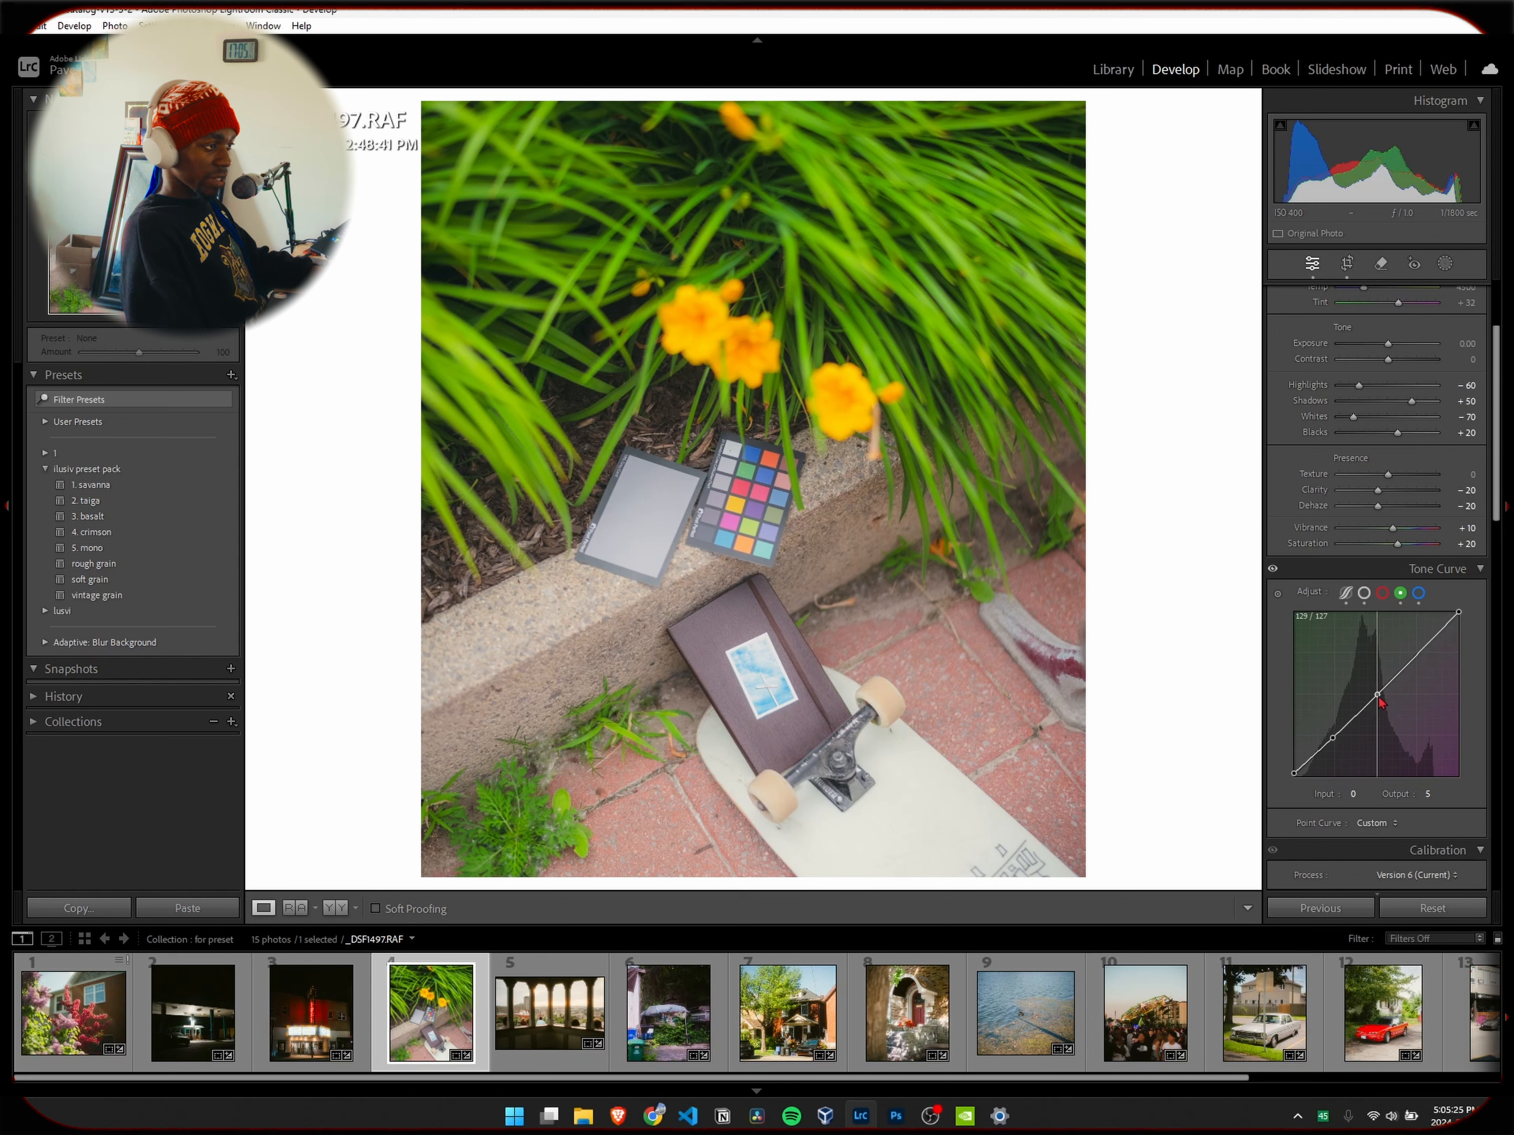
{"action": "left_click", "coordinate": [1355, 795]}
{"action": "type", "text": "130"}
{"action": "key", "text": "Return"}
{"action": "left_click", "coordinate": [1428, 795]}
{"action": "type", "text": "130"}
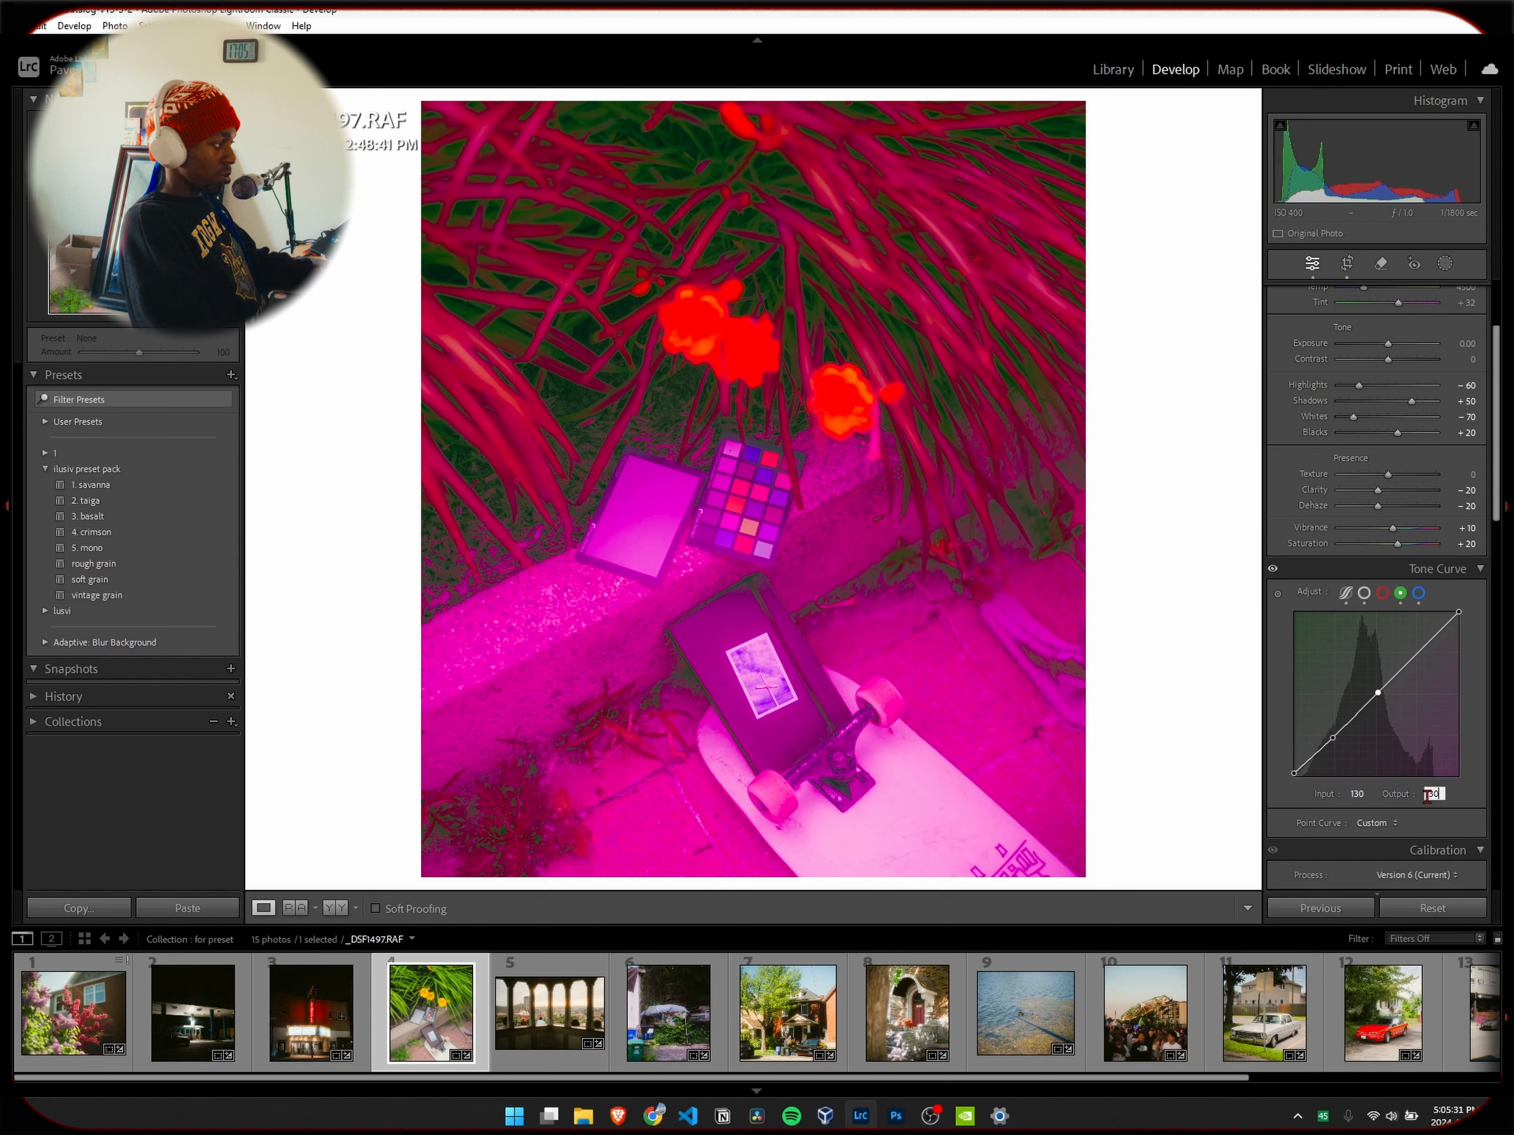
{"action": "key", "text": "Return"}
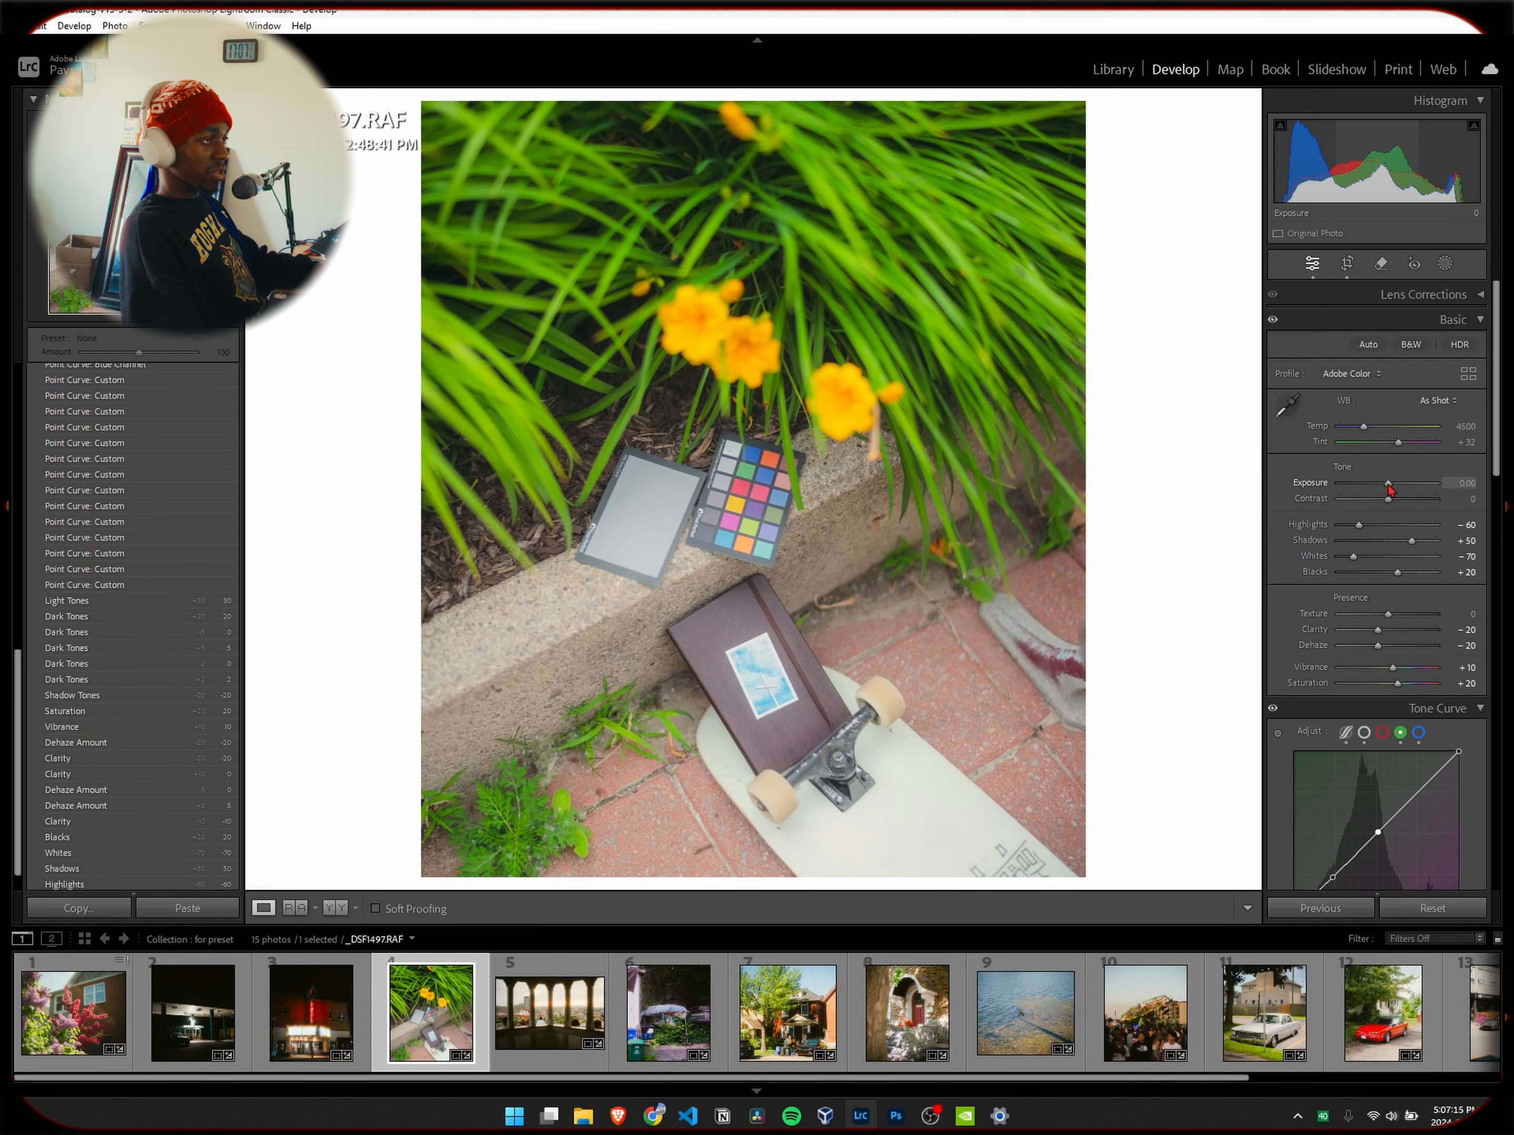
Try a higher exposure on the photo and reset it to 0.
{"action": "left_click_drag", "start_coordinate": [1387, 485], "coordinate": [1419, 485]}
{"action": "double_click", "coordinate": [1419, 485]}
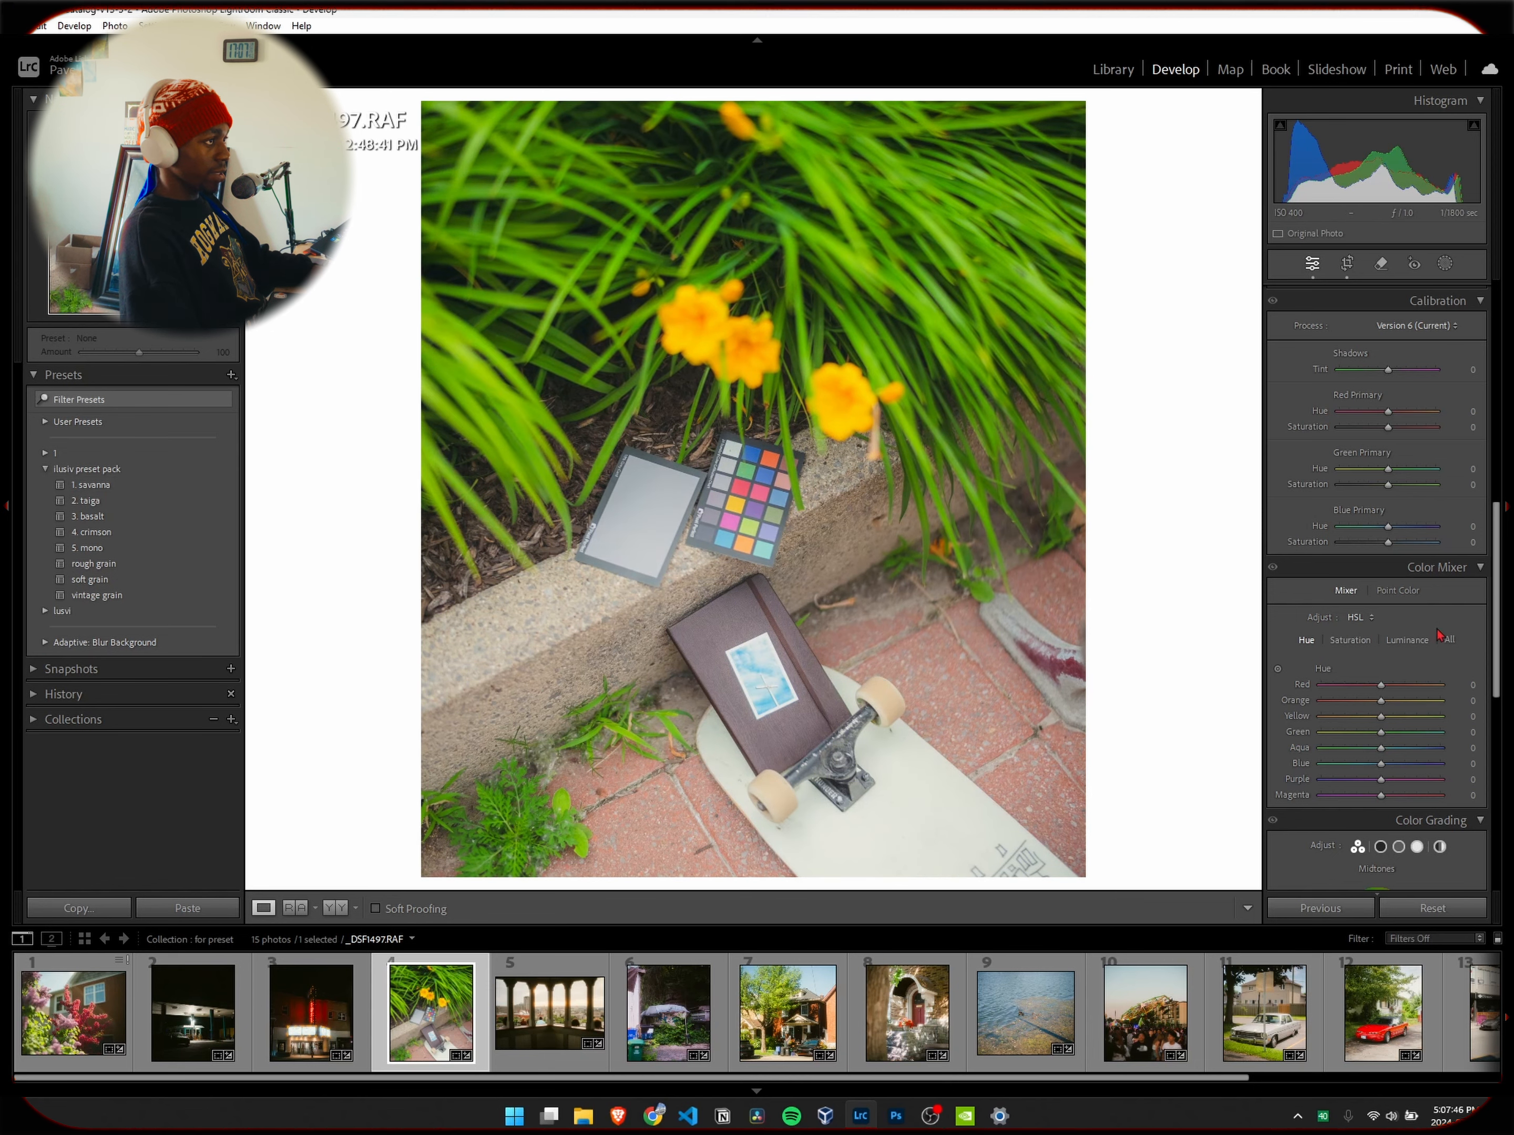
Review the Basic, Tone Curve, Calibration and Color Mixer settings of the photo.
{"action": "scroll", "coordinate": [1351, 554], "scroll_direction": "up", "scroll_amount": 10}
{"action": "scroll", "coordinate": [1352, 554], "scroll_direction": "down", "scroll_amount": 3}
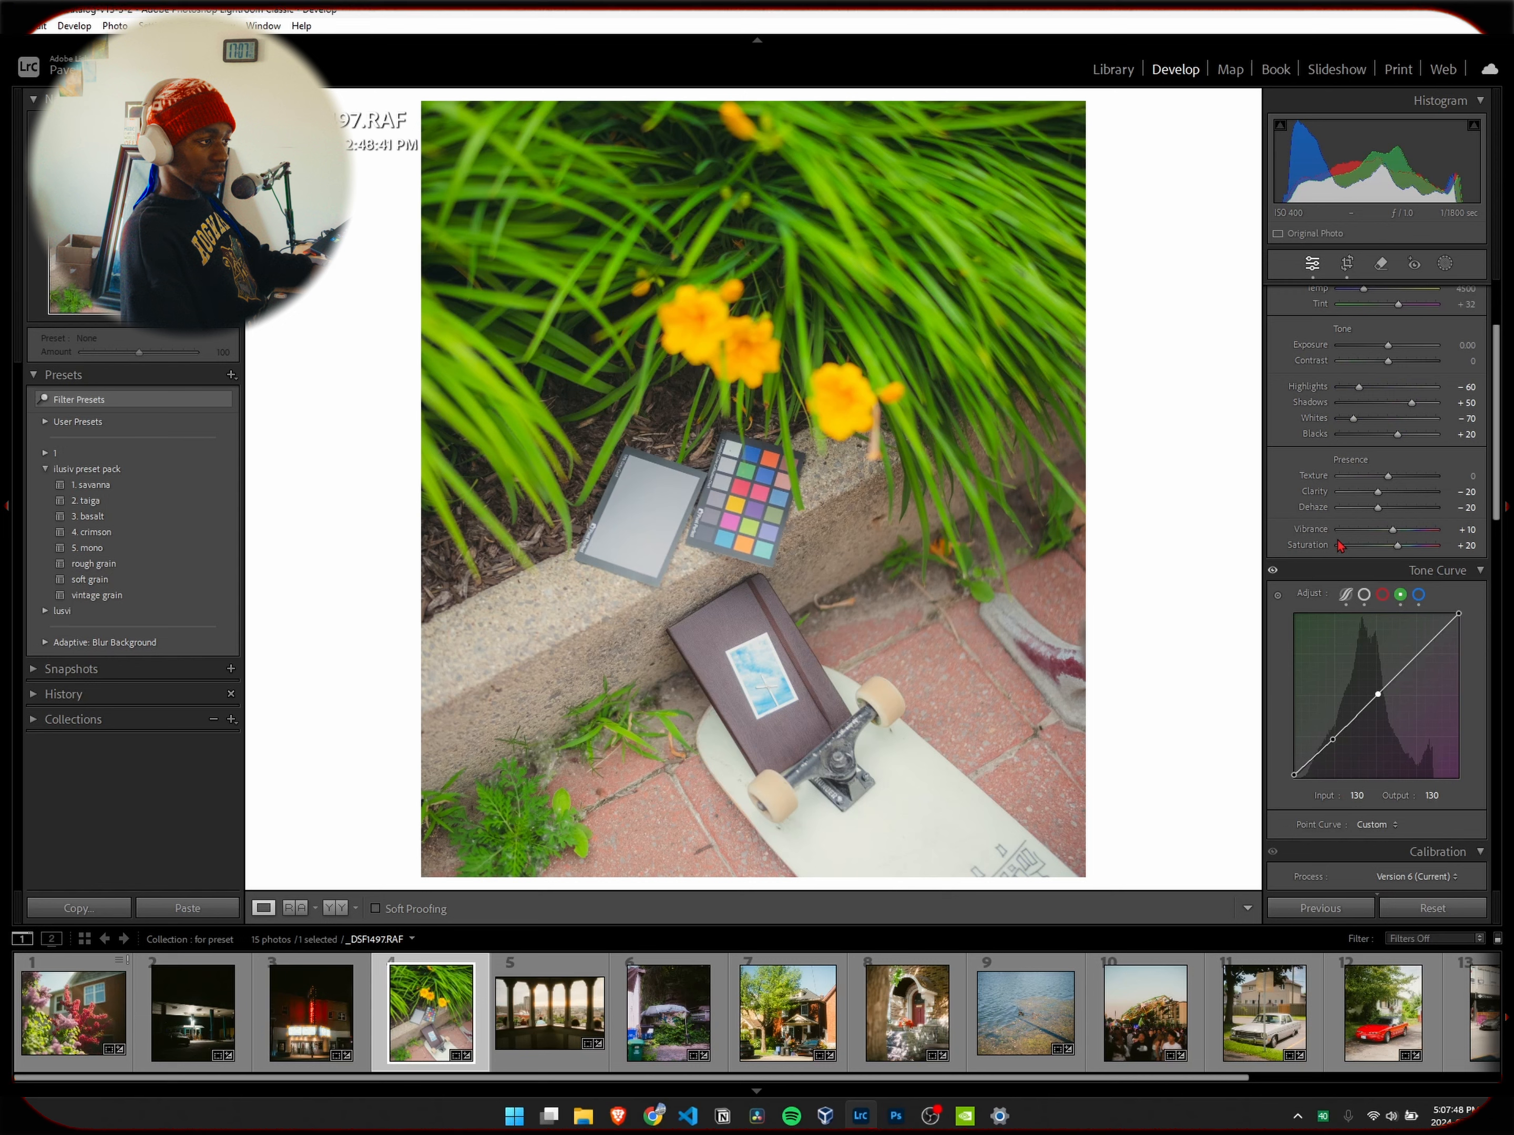
{"action": "scroll", "coordinate": [1339, 545], "scroll_direction": "down", "scroll_amount": 3}
{"action": "scroll", "coordinate": [1415, 581], "scroll_direction": "up", "scroll_amount": 6}
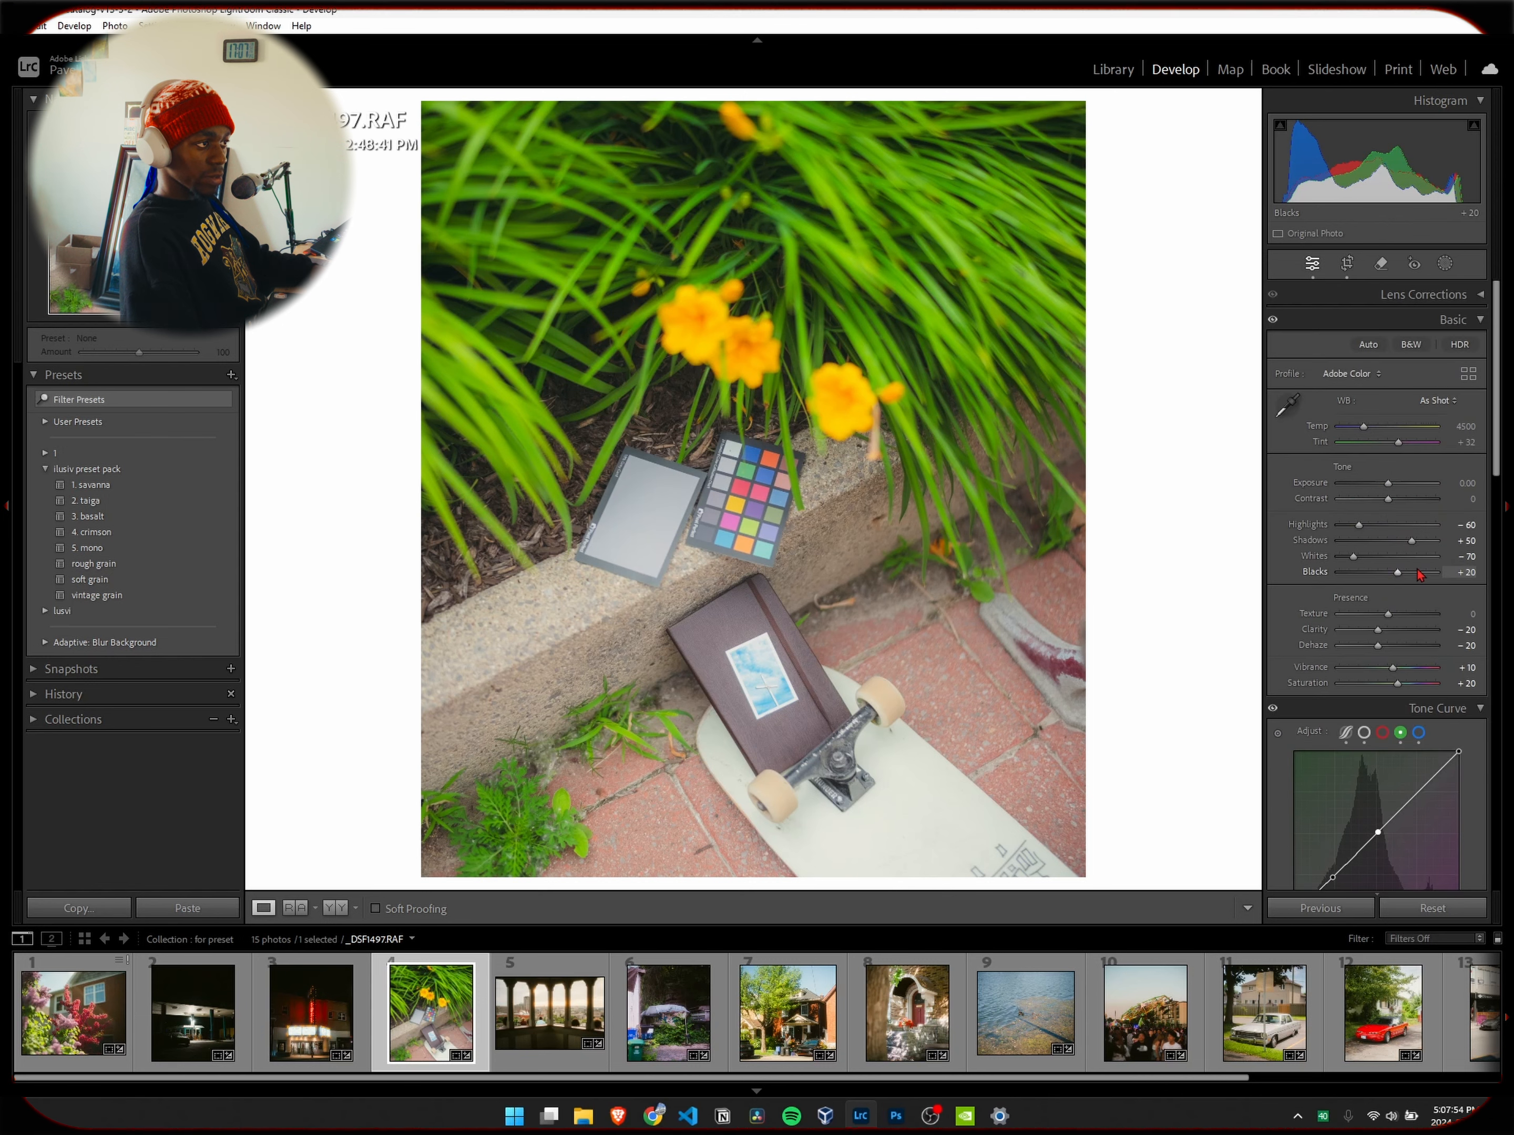
{"action": "scroll", "coordinate": [1419, 574], "scroll_direction": "down", "scroll_amount": 8}
{"action": "scroll", "coordinate": [1419, 575], "scroll_direction": "down", "scroll_amount": 3}
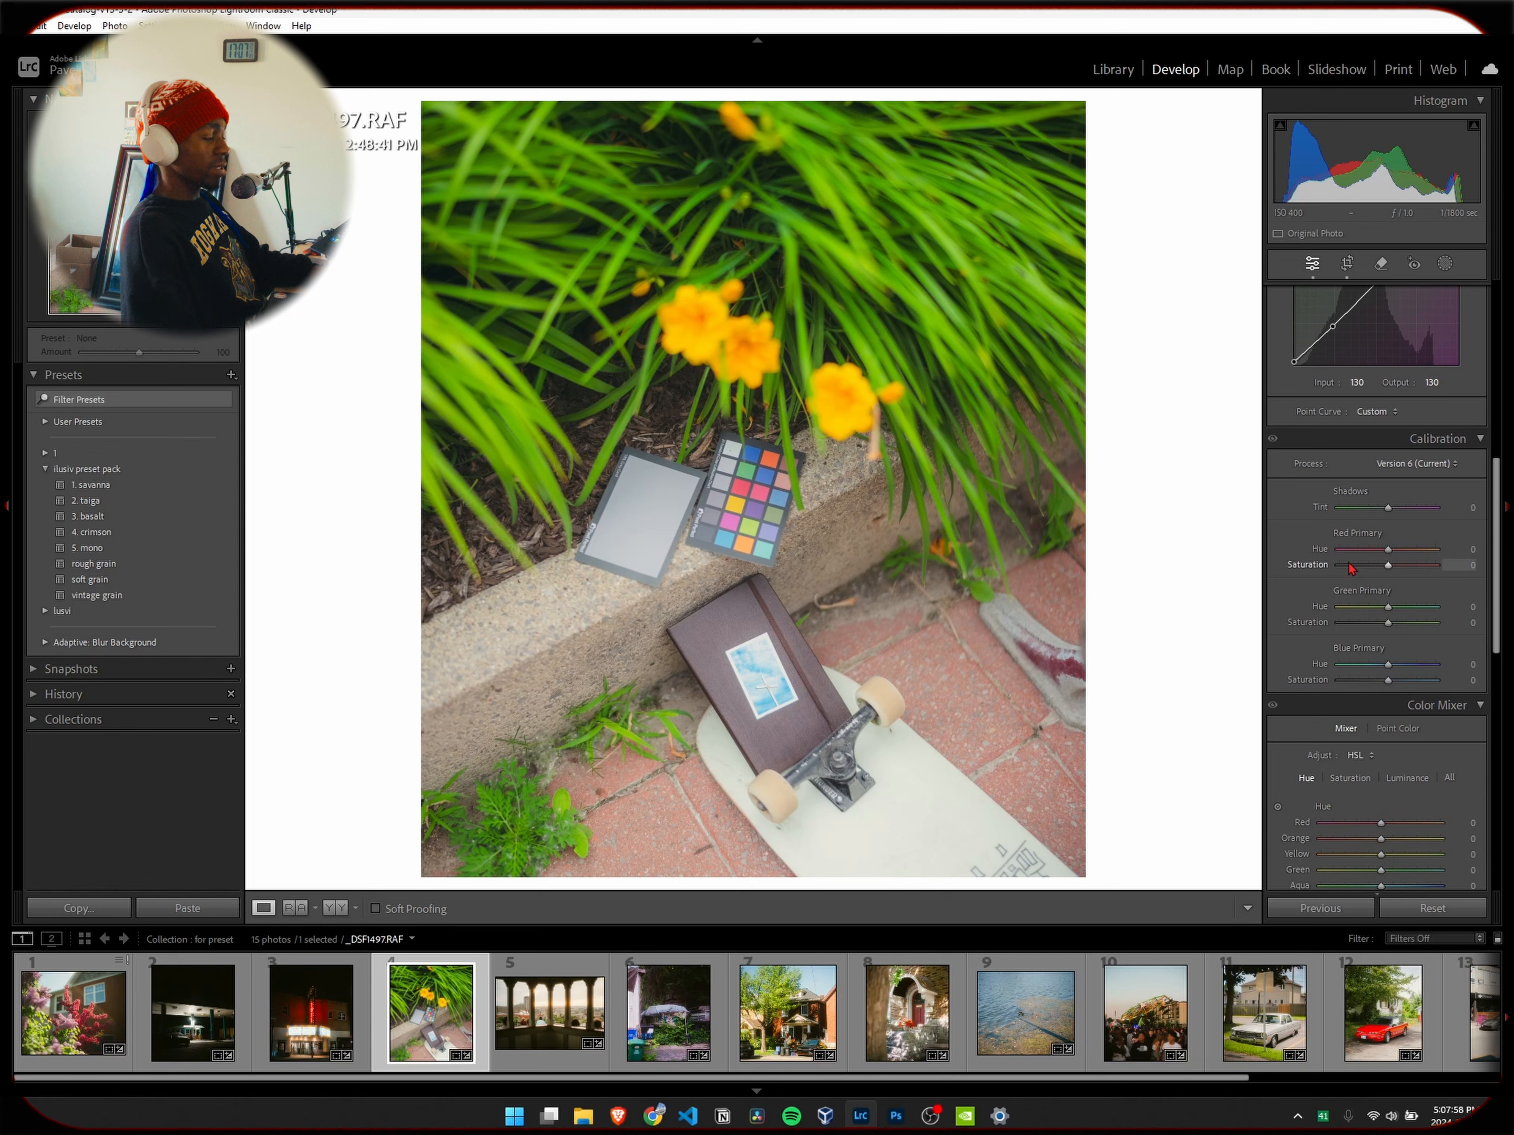
{"action": "scroll", "coordinate": [1358, 568], "scroll_direction": "down", "scroll_amount": 5}
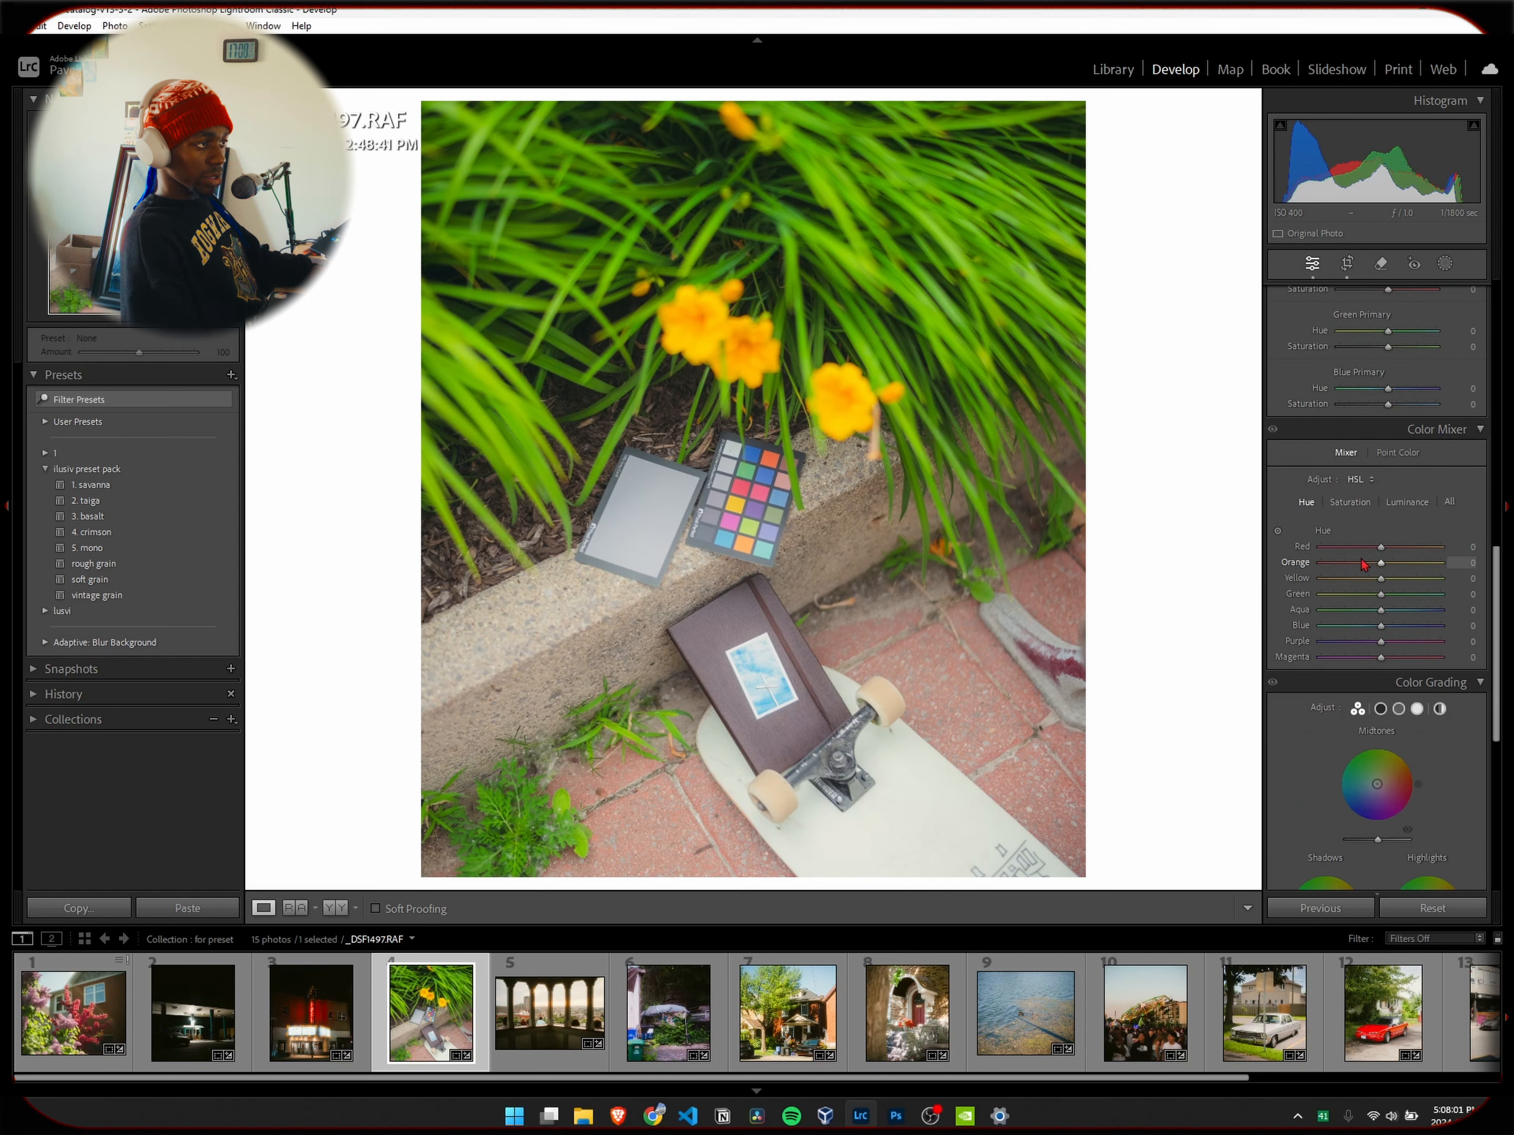
In Color Grading, set the Global wheel's hue to 40 and its saturation to 20.
{"action": "scroll", "coordinate": [1394, 572], "scroll_direction": "down", "scroll_amount": 3}
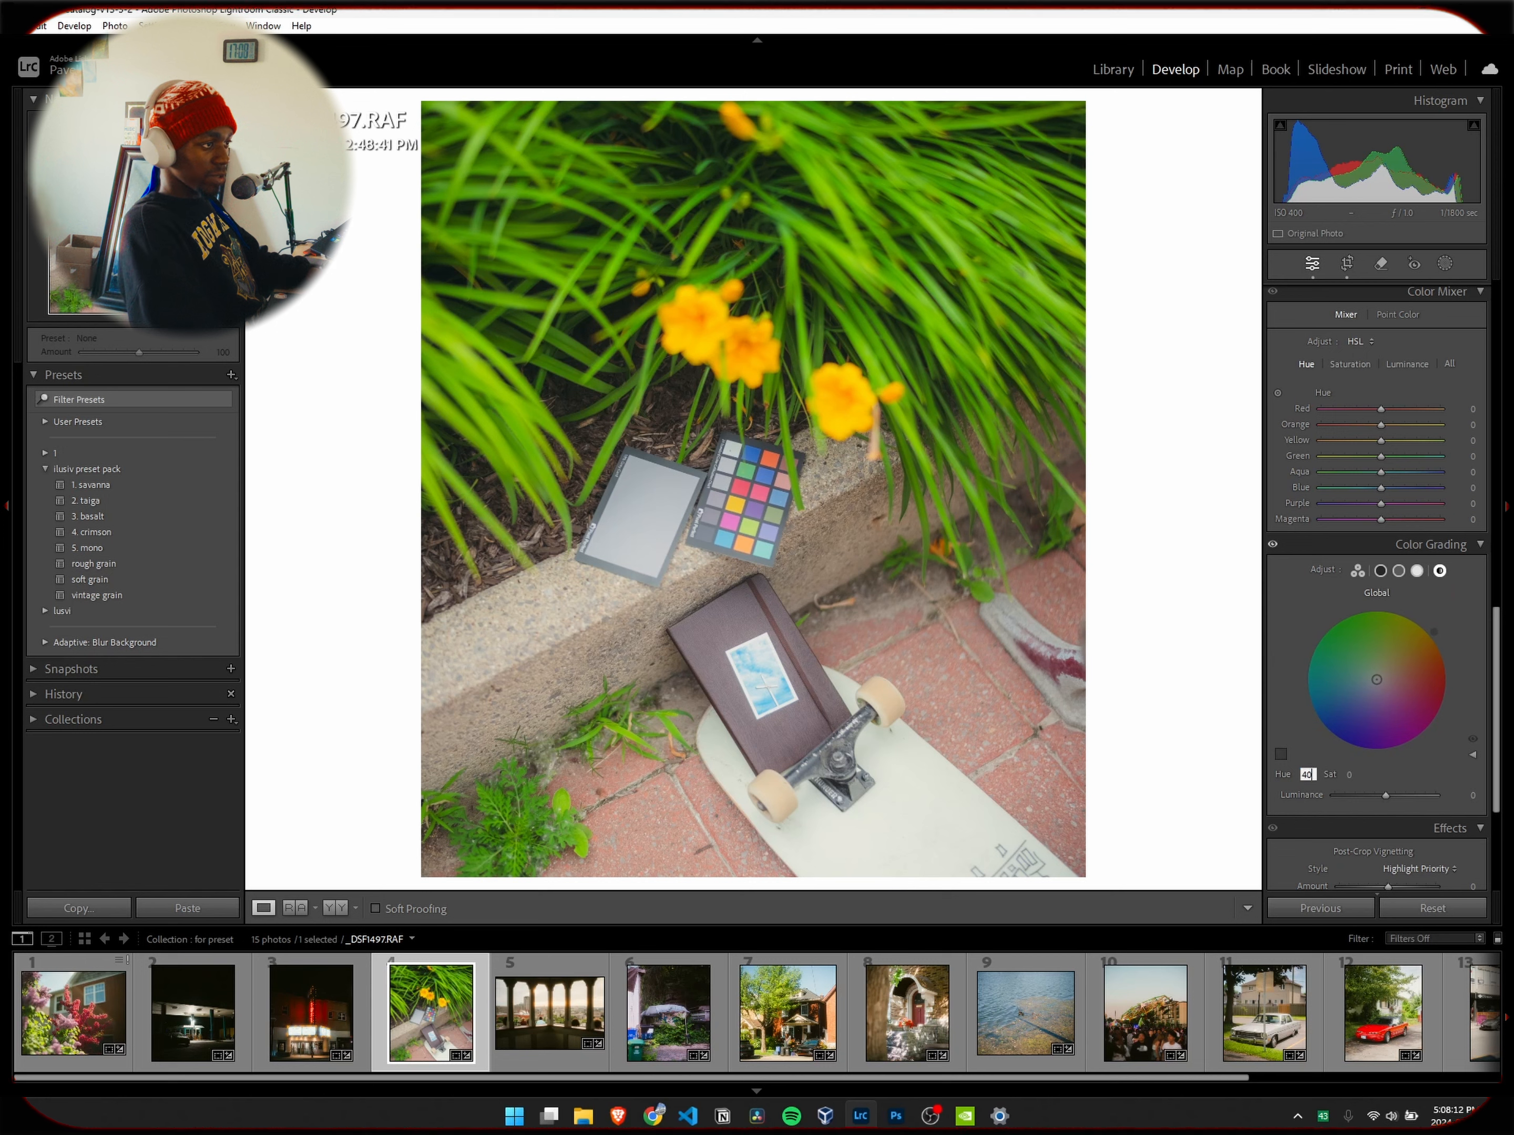
{"action": "key", "text": "Return"}
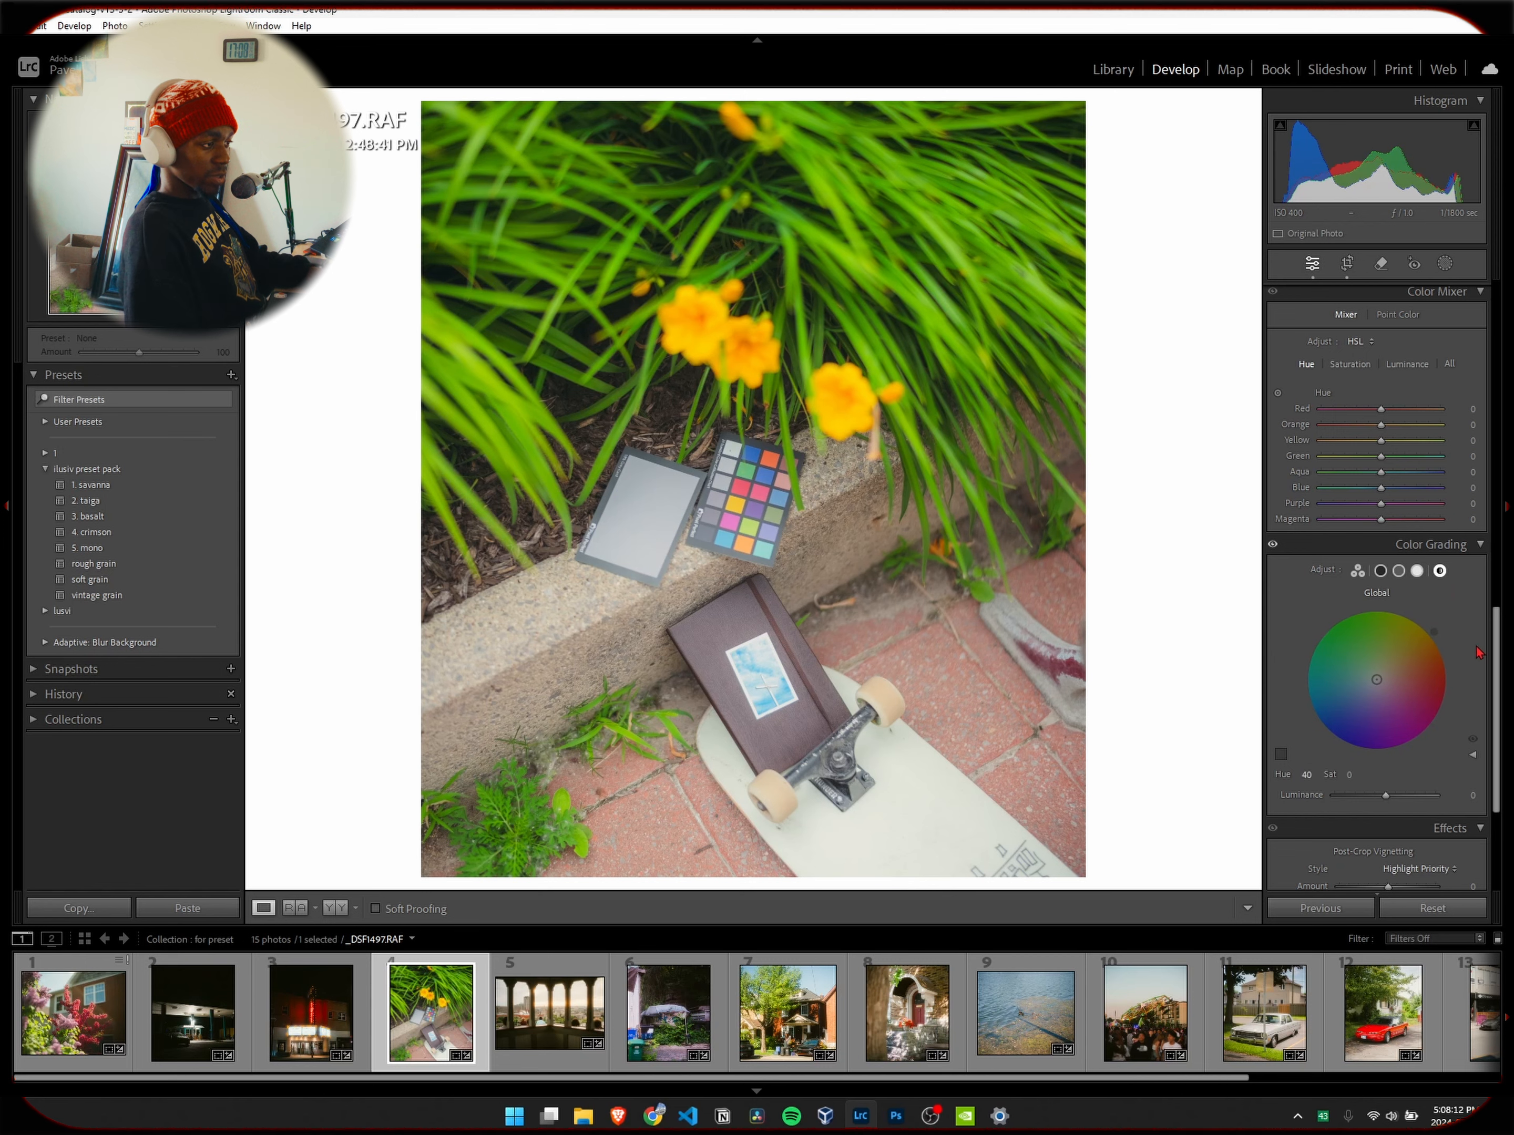
{"action": "left_click", "coordinate": [1352, 775]}
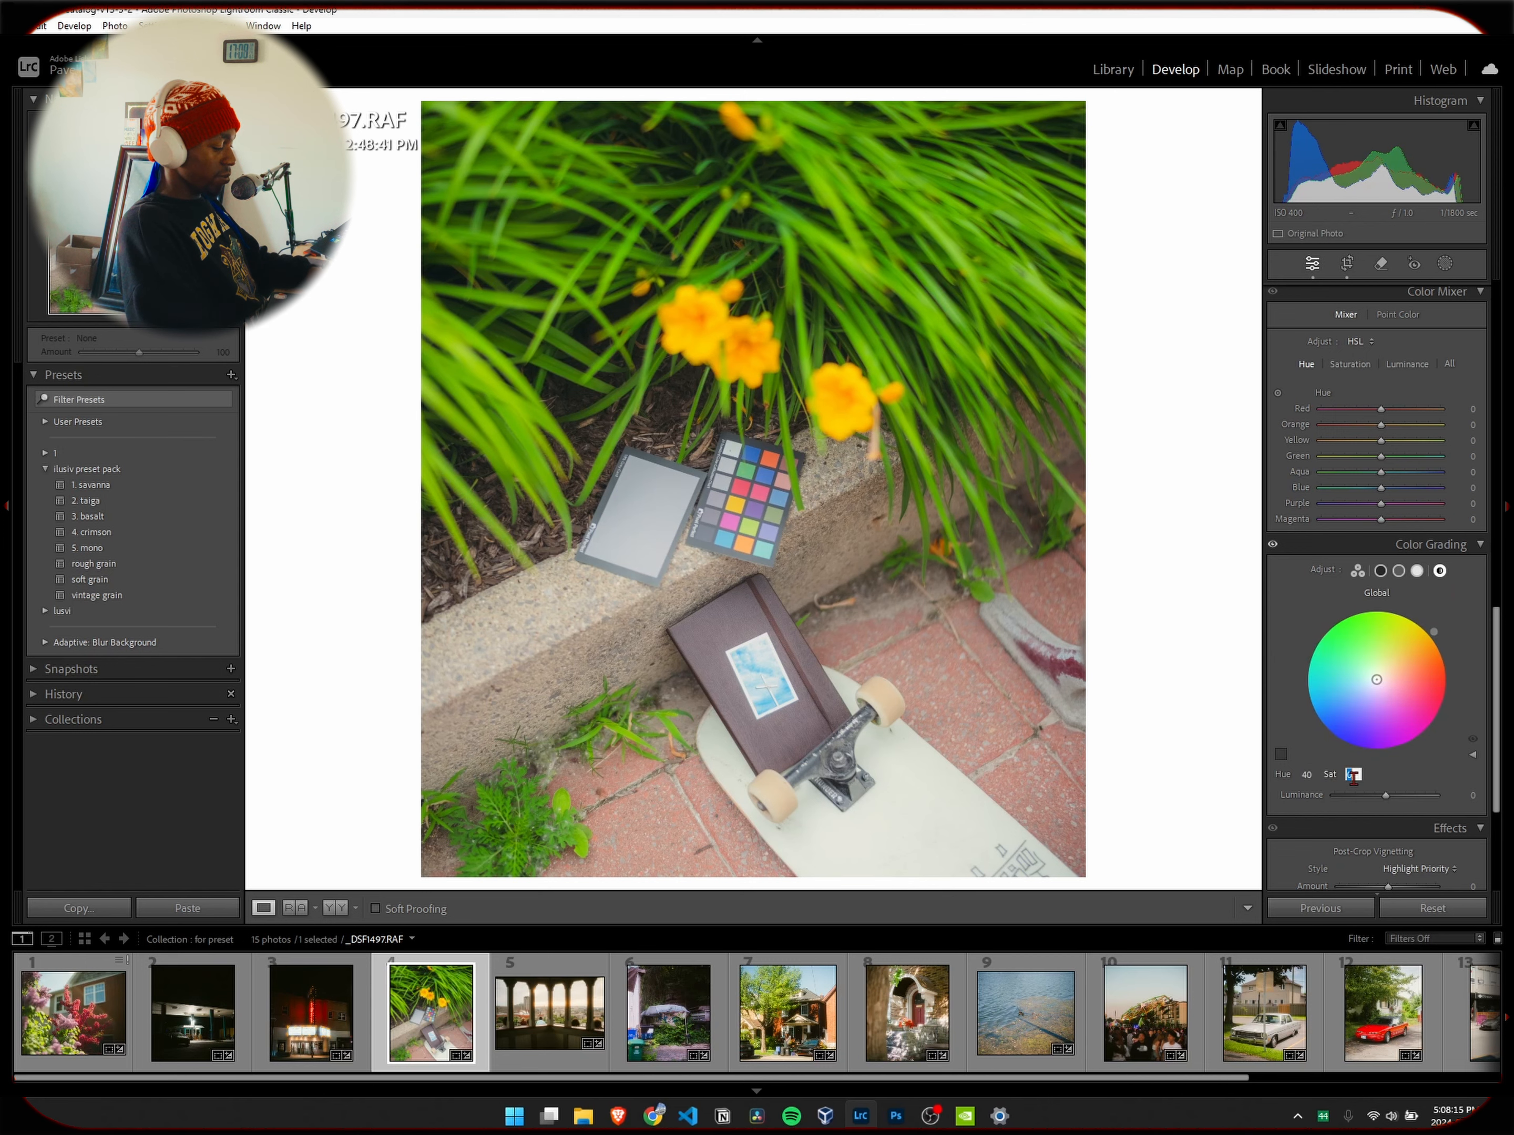
{"action": "type", "text": "10"}
{"action": "key", "text": "Return"}
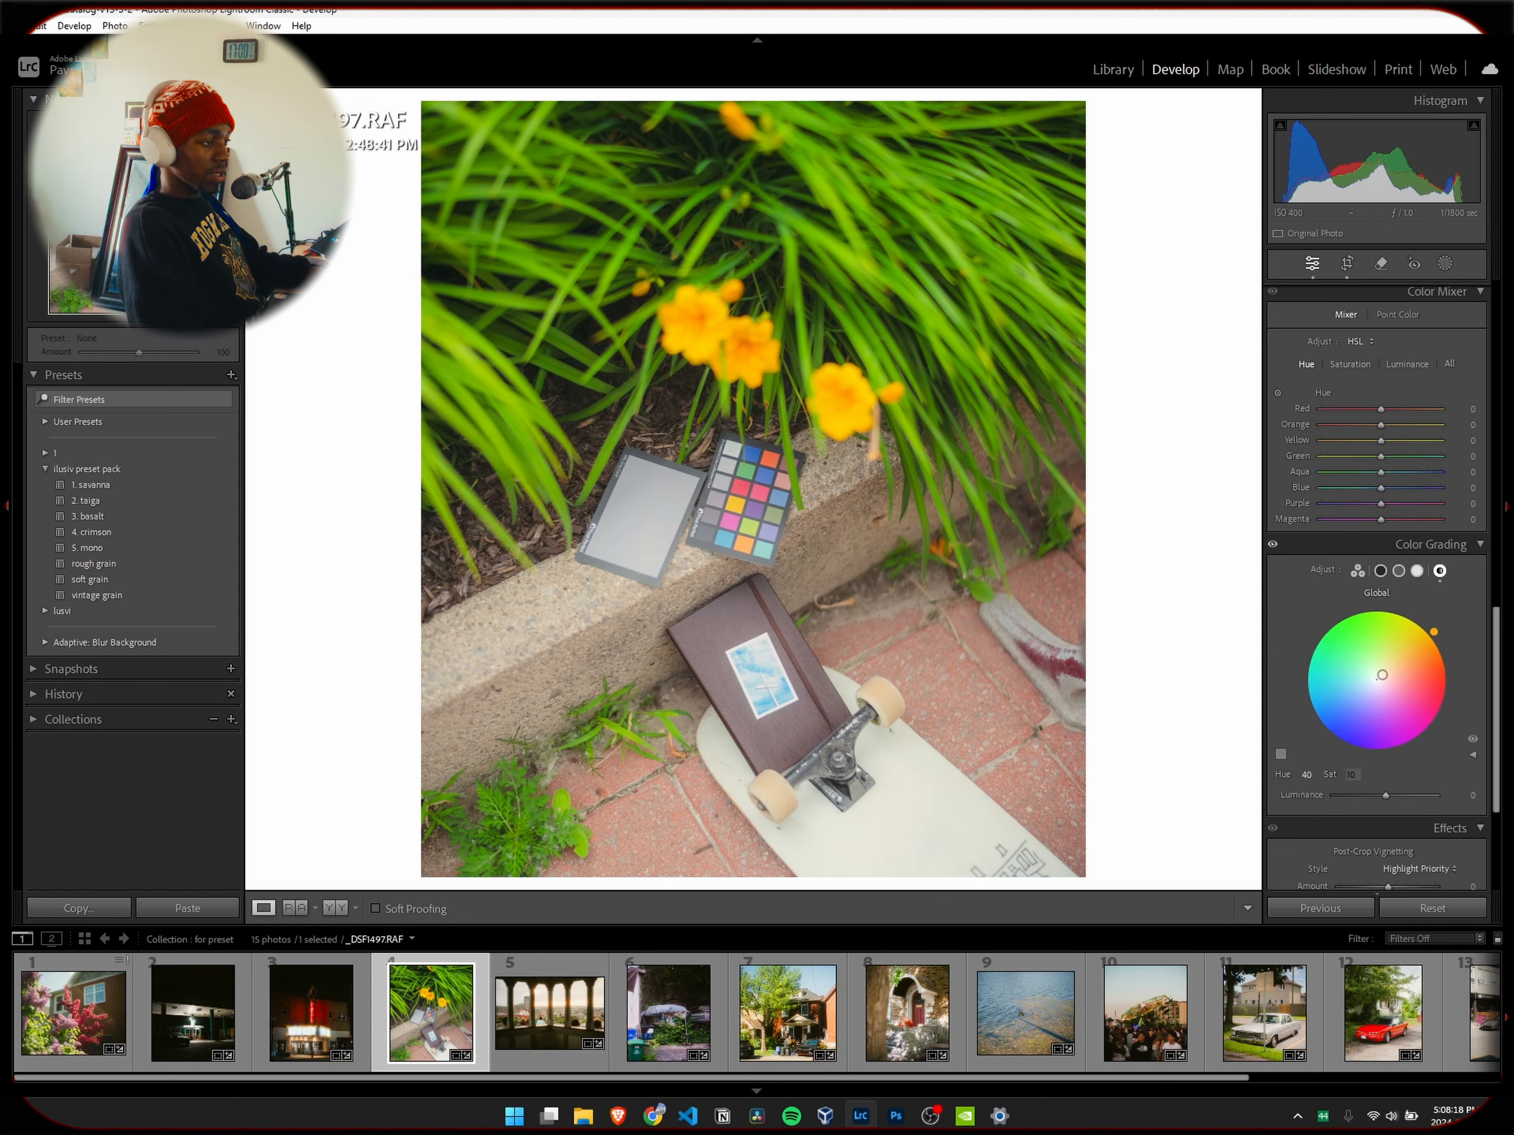
{"action": "left_click", "coordinate": [1351, 776]}
{"action": "type", "text": "20"}
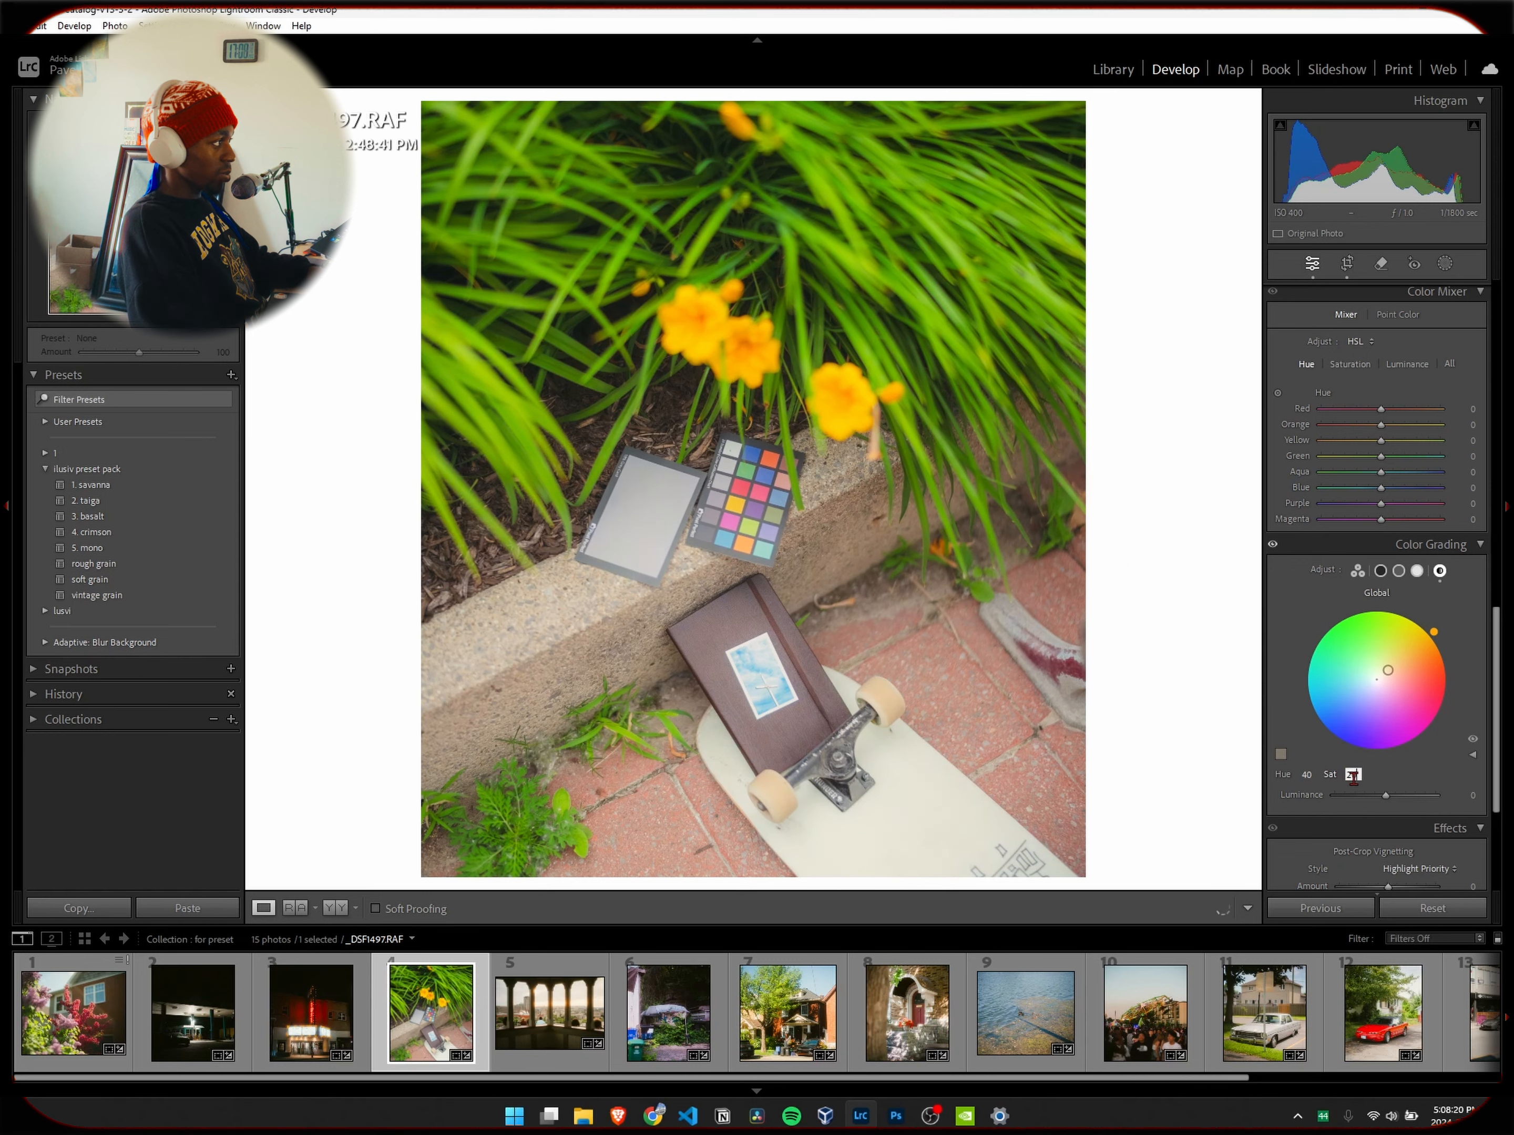
Try a hue of 60 on the Global color grading wheel and settle on 55.
{"action": "key", "text": "Return"}
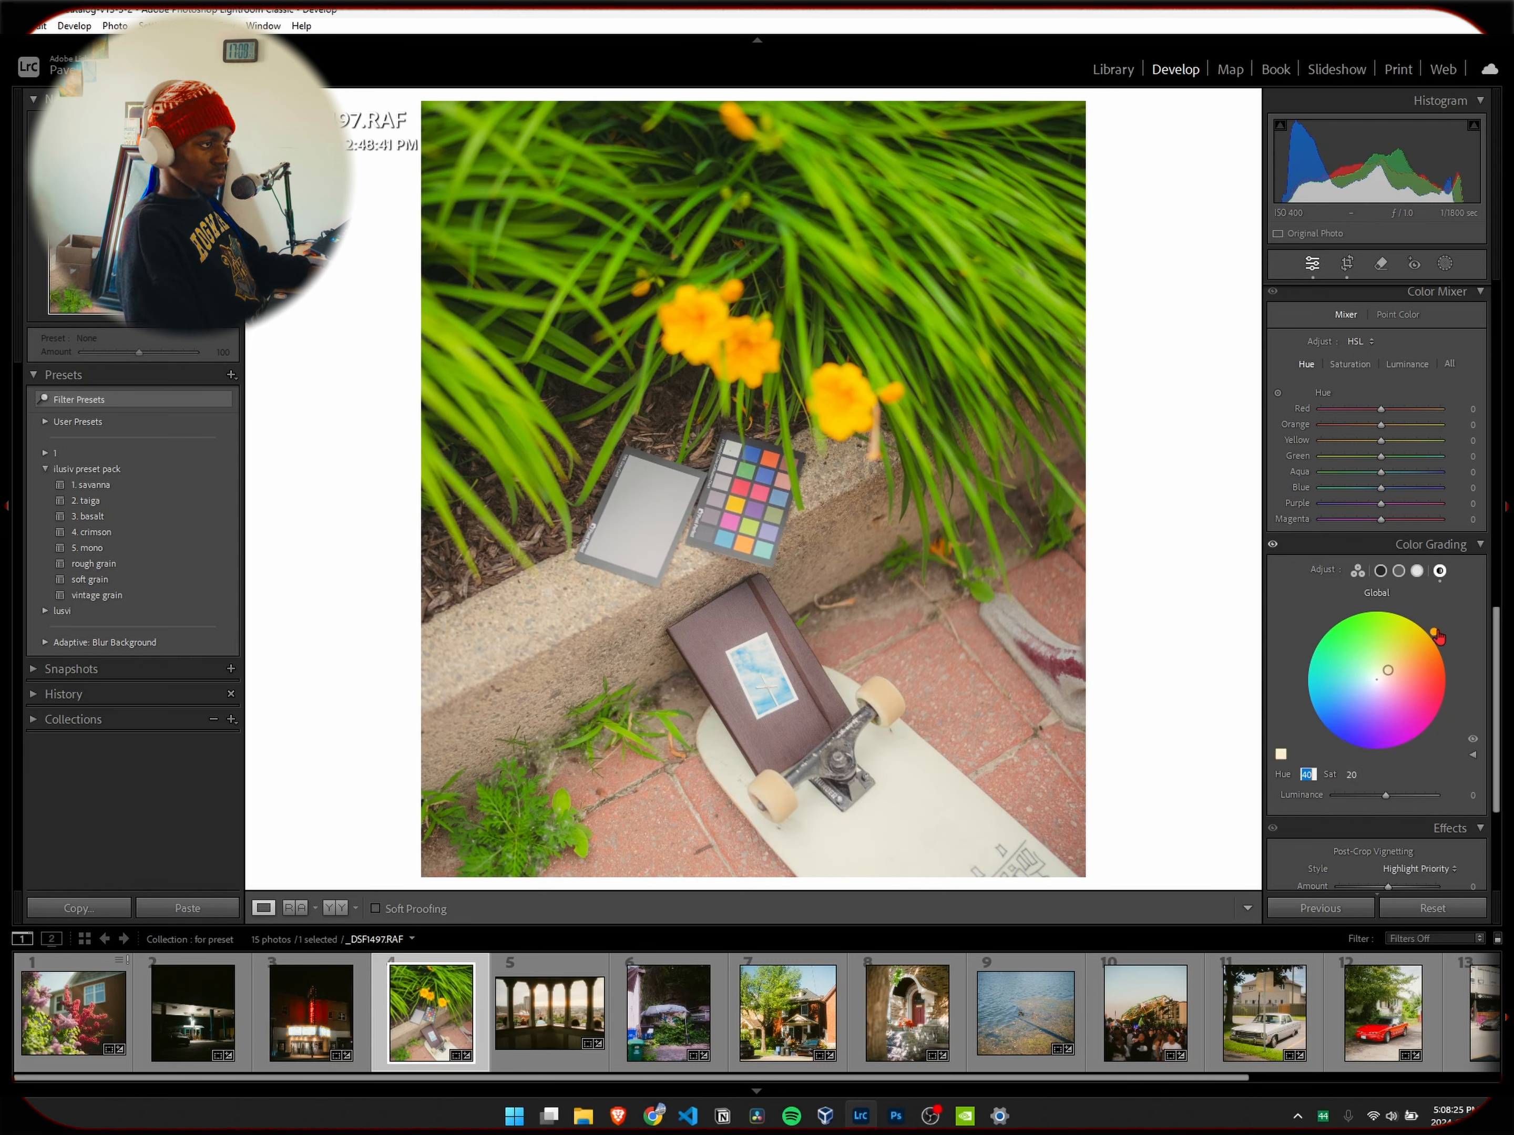
{"action": "type", "text": "60"}
{"action": "key", "text": "Return"}
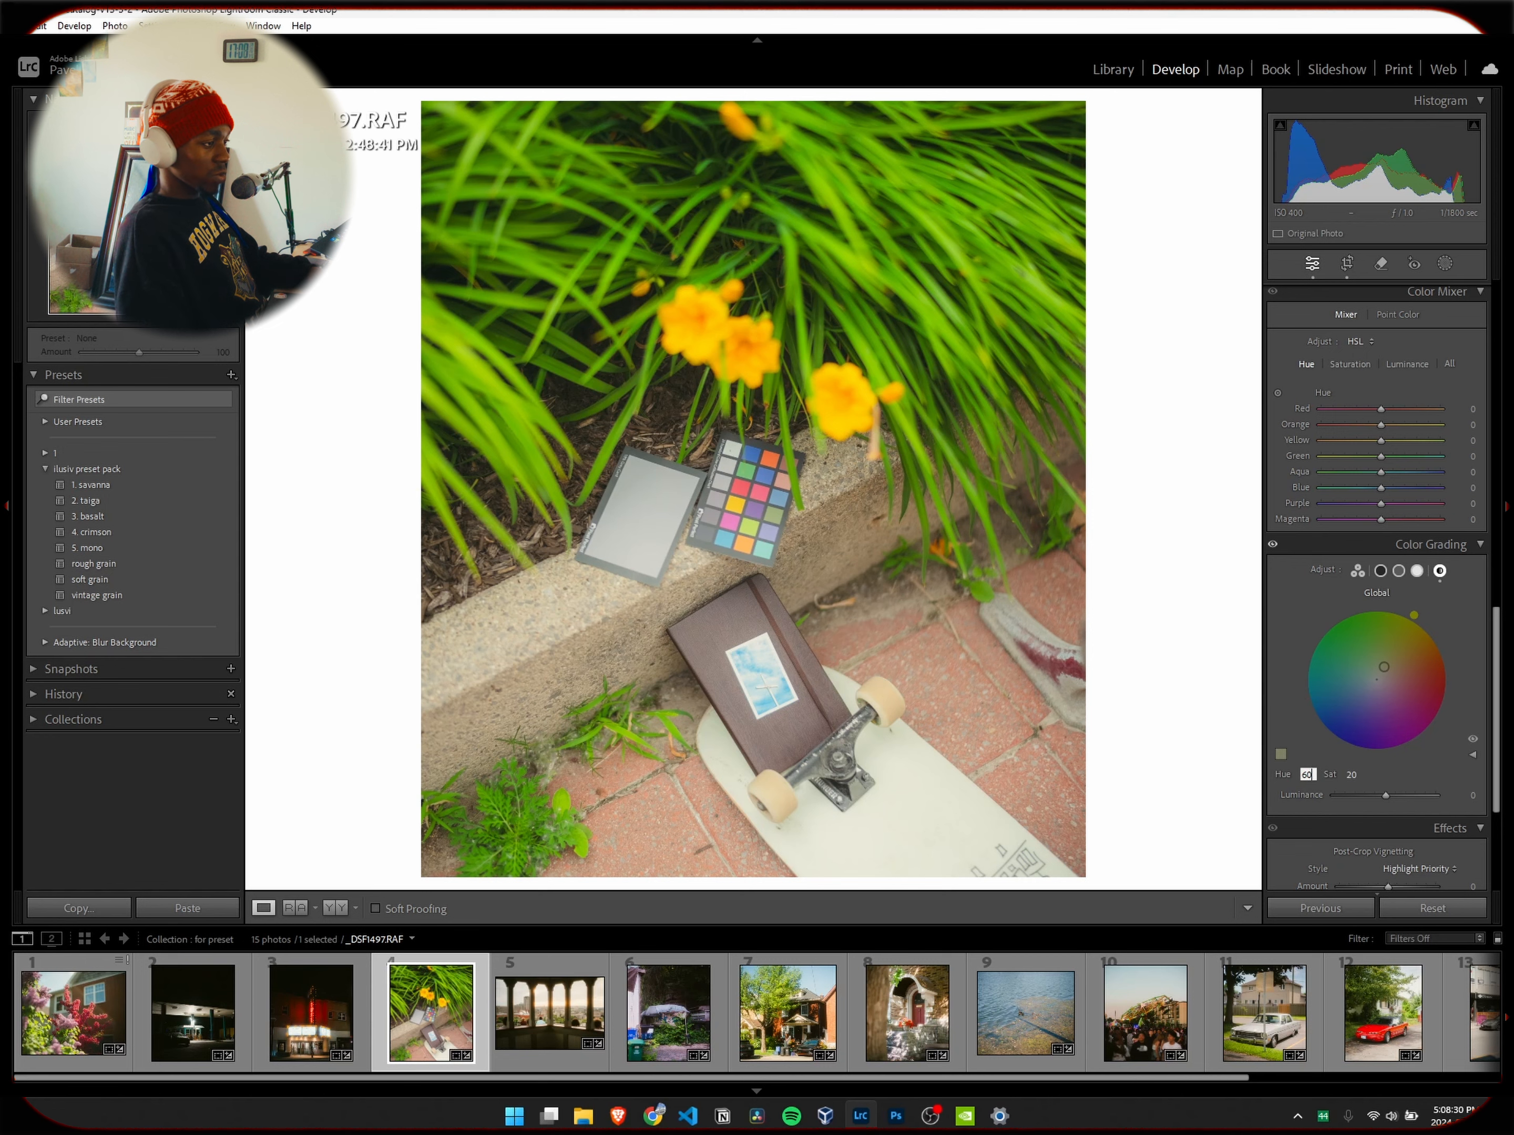
{"action": "key", "text": "Up"}
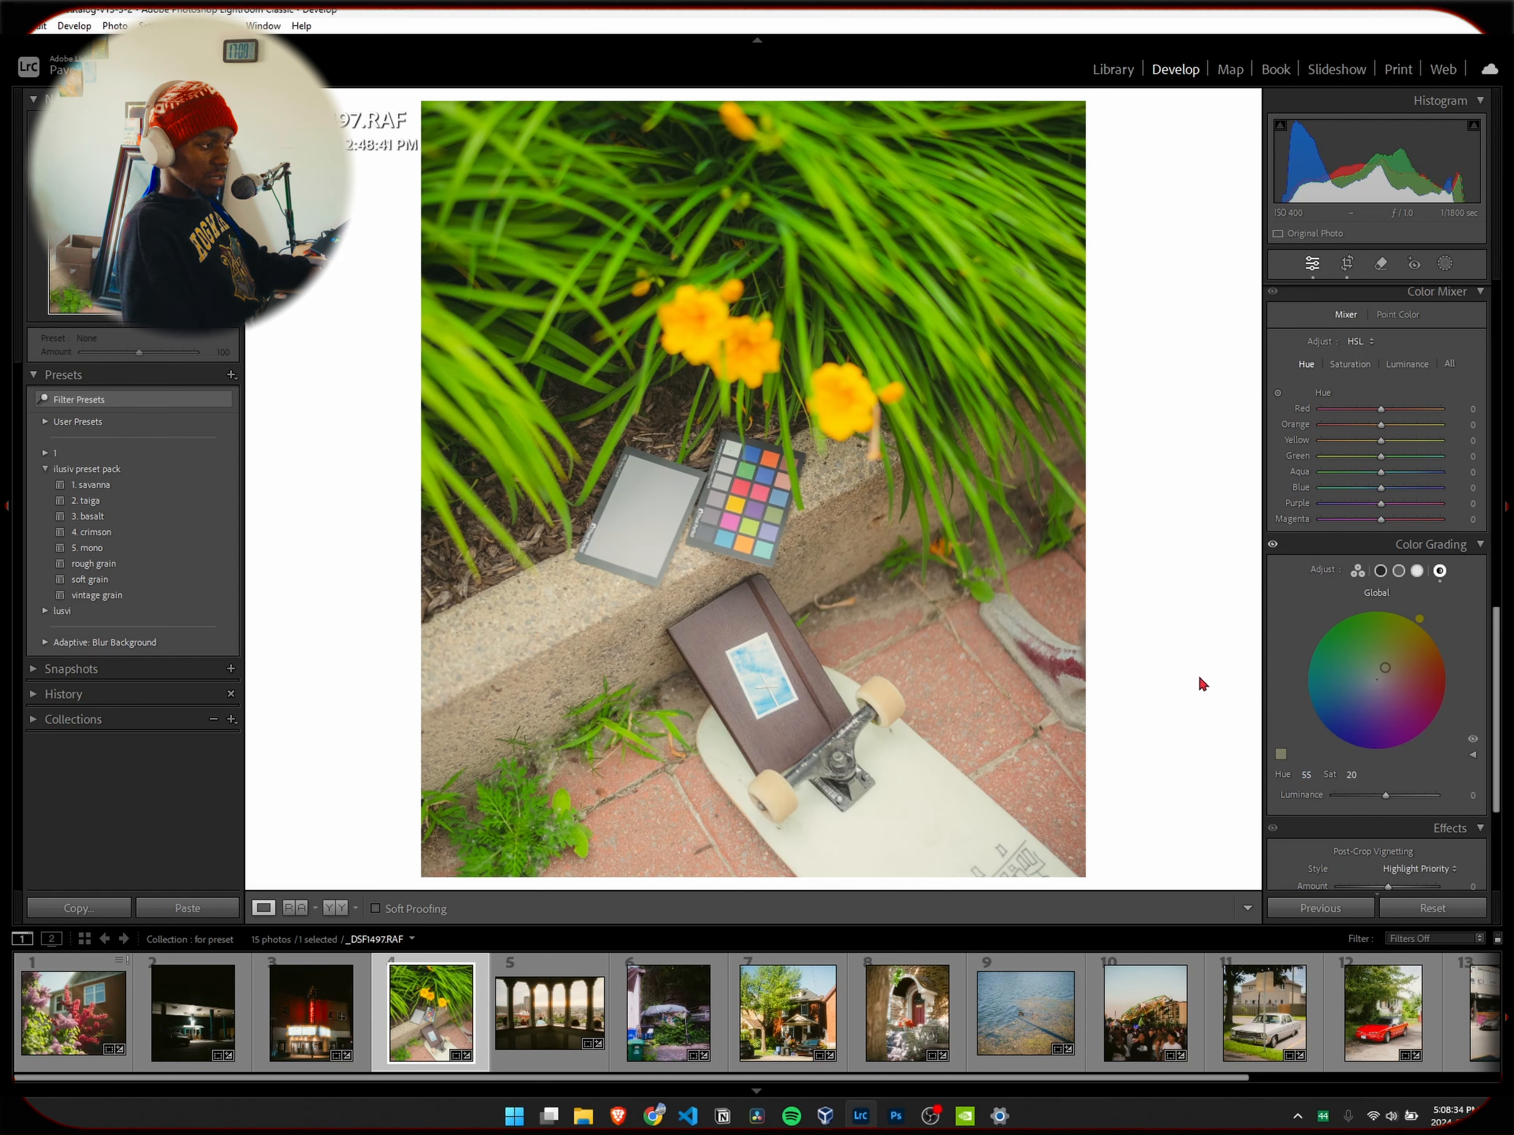
Set the Shadows color grading wheel's hue to 160 and its saturation to 5.
{"action": "left_click", "coordinate": [1379, 570]}
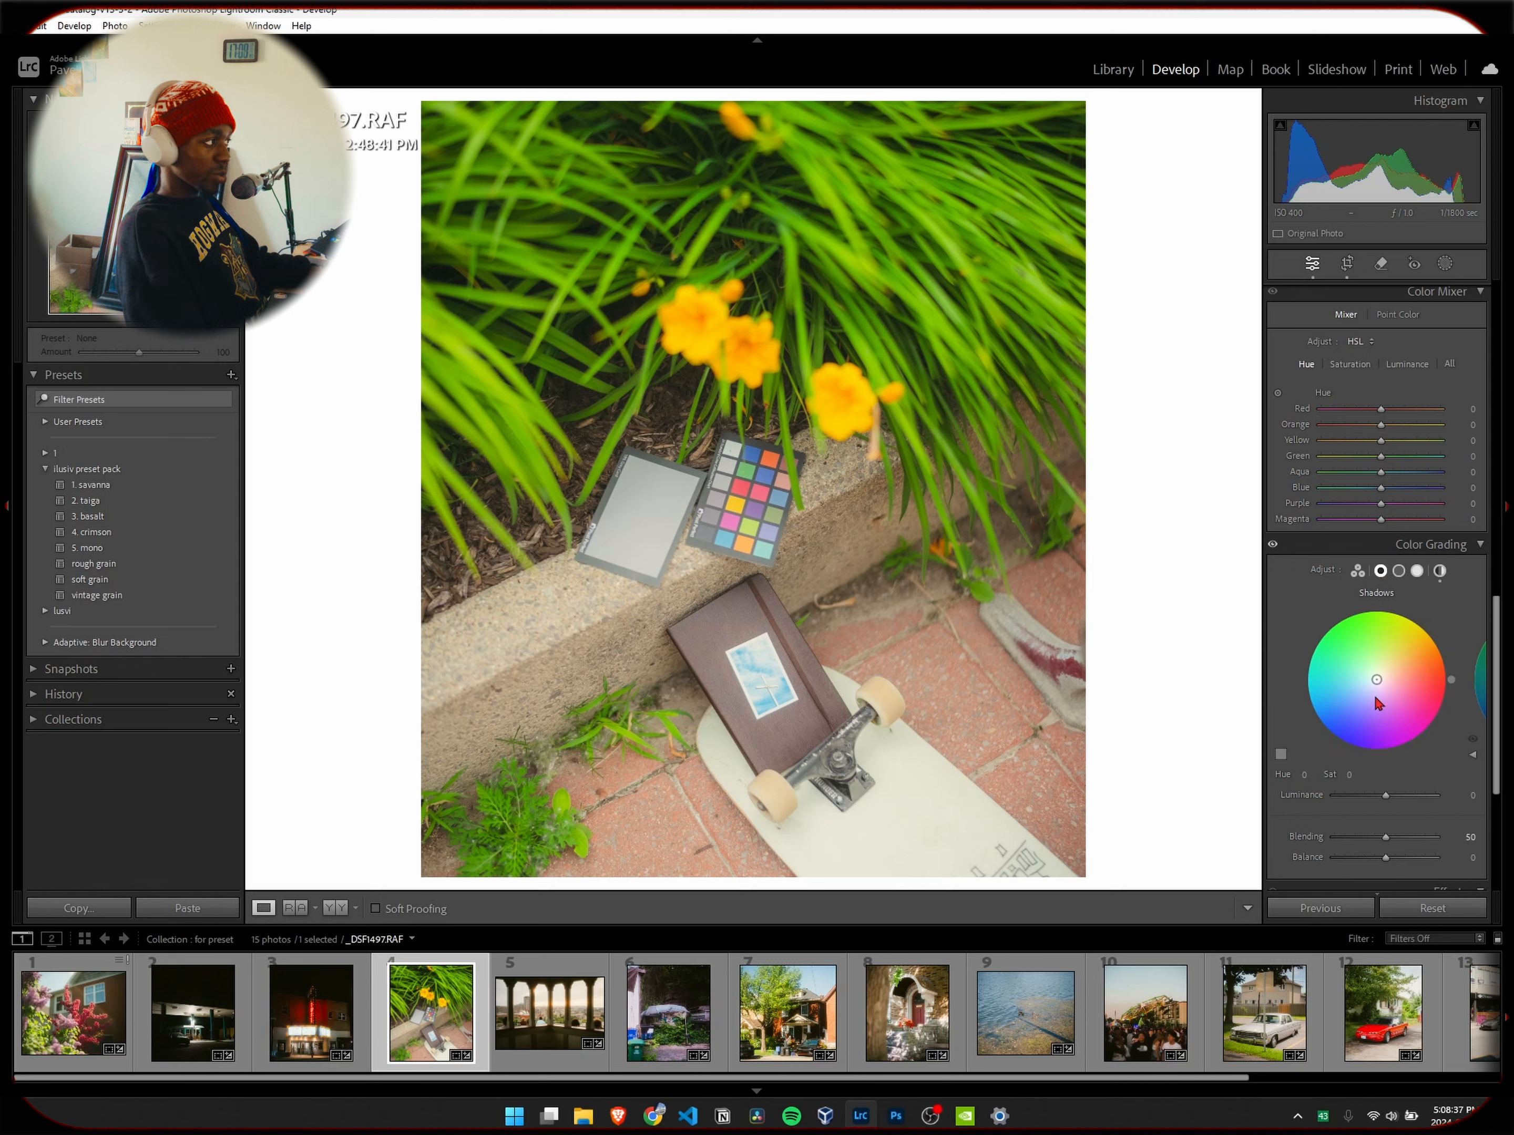
{"action": "left_click", "coordinate": [1303, 775]}
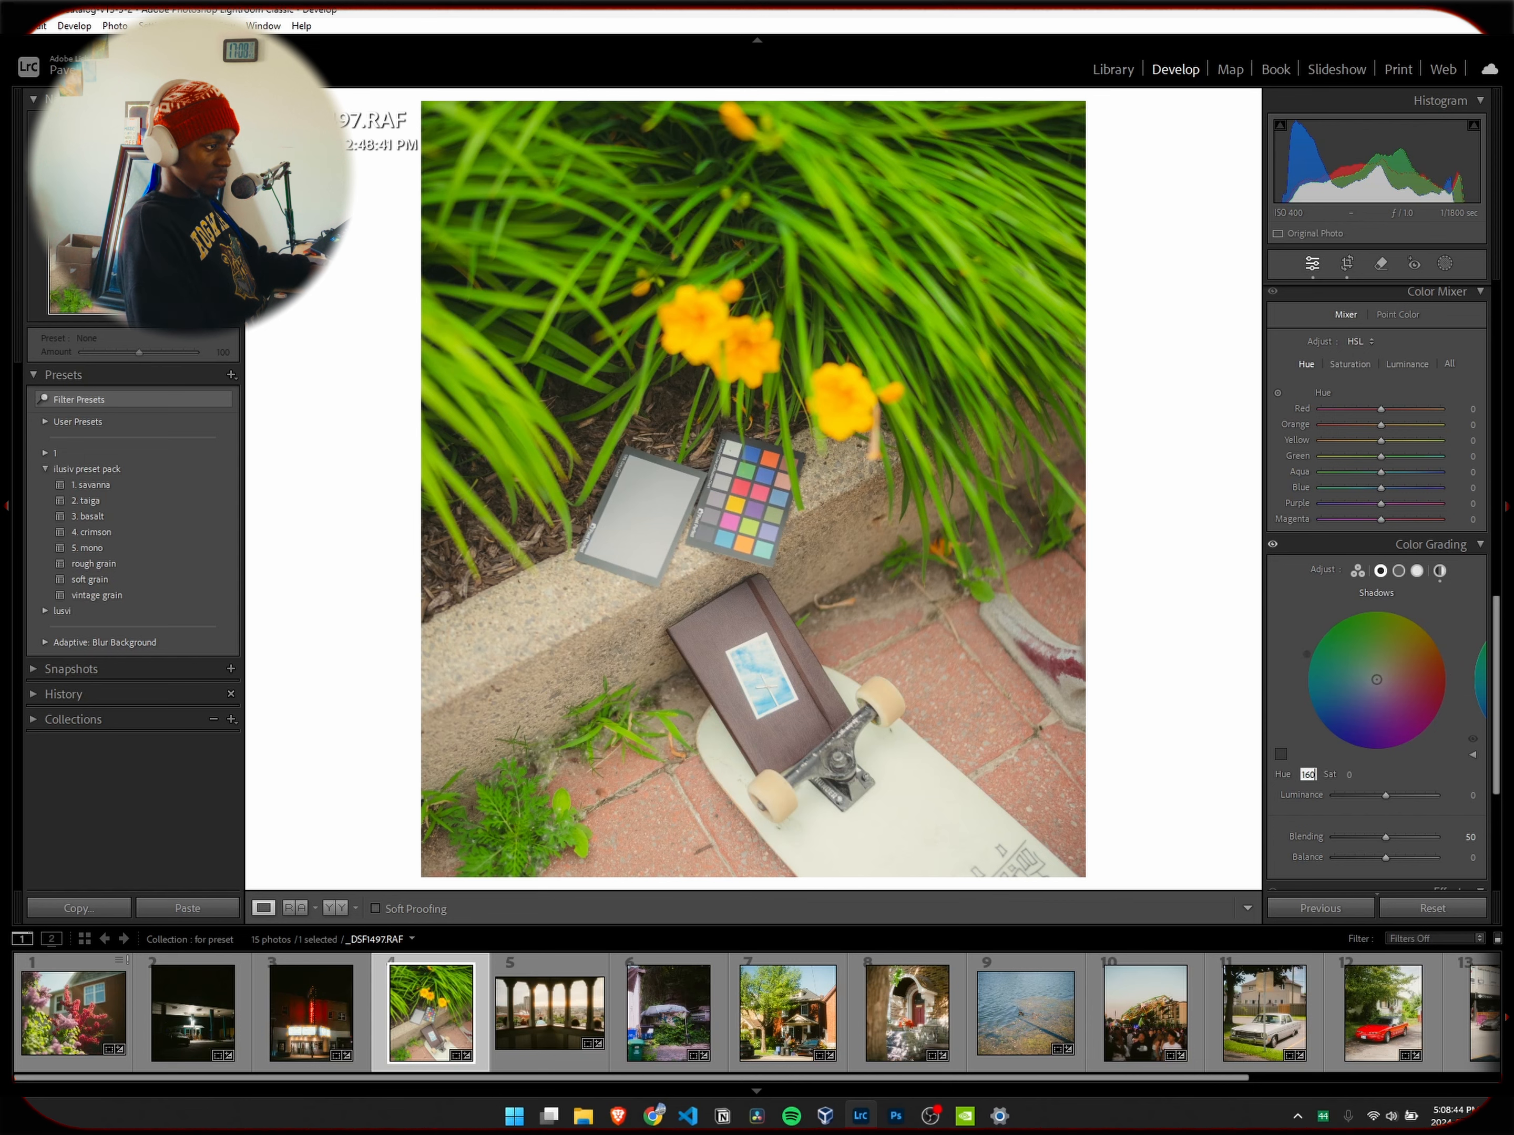
{"action": "type", "text": "160"}
{"action": "key", "text": "Tab"}
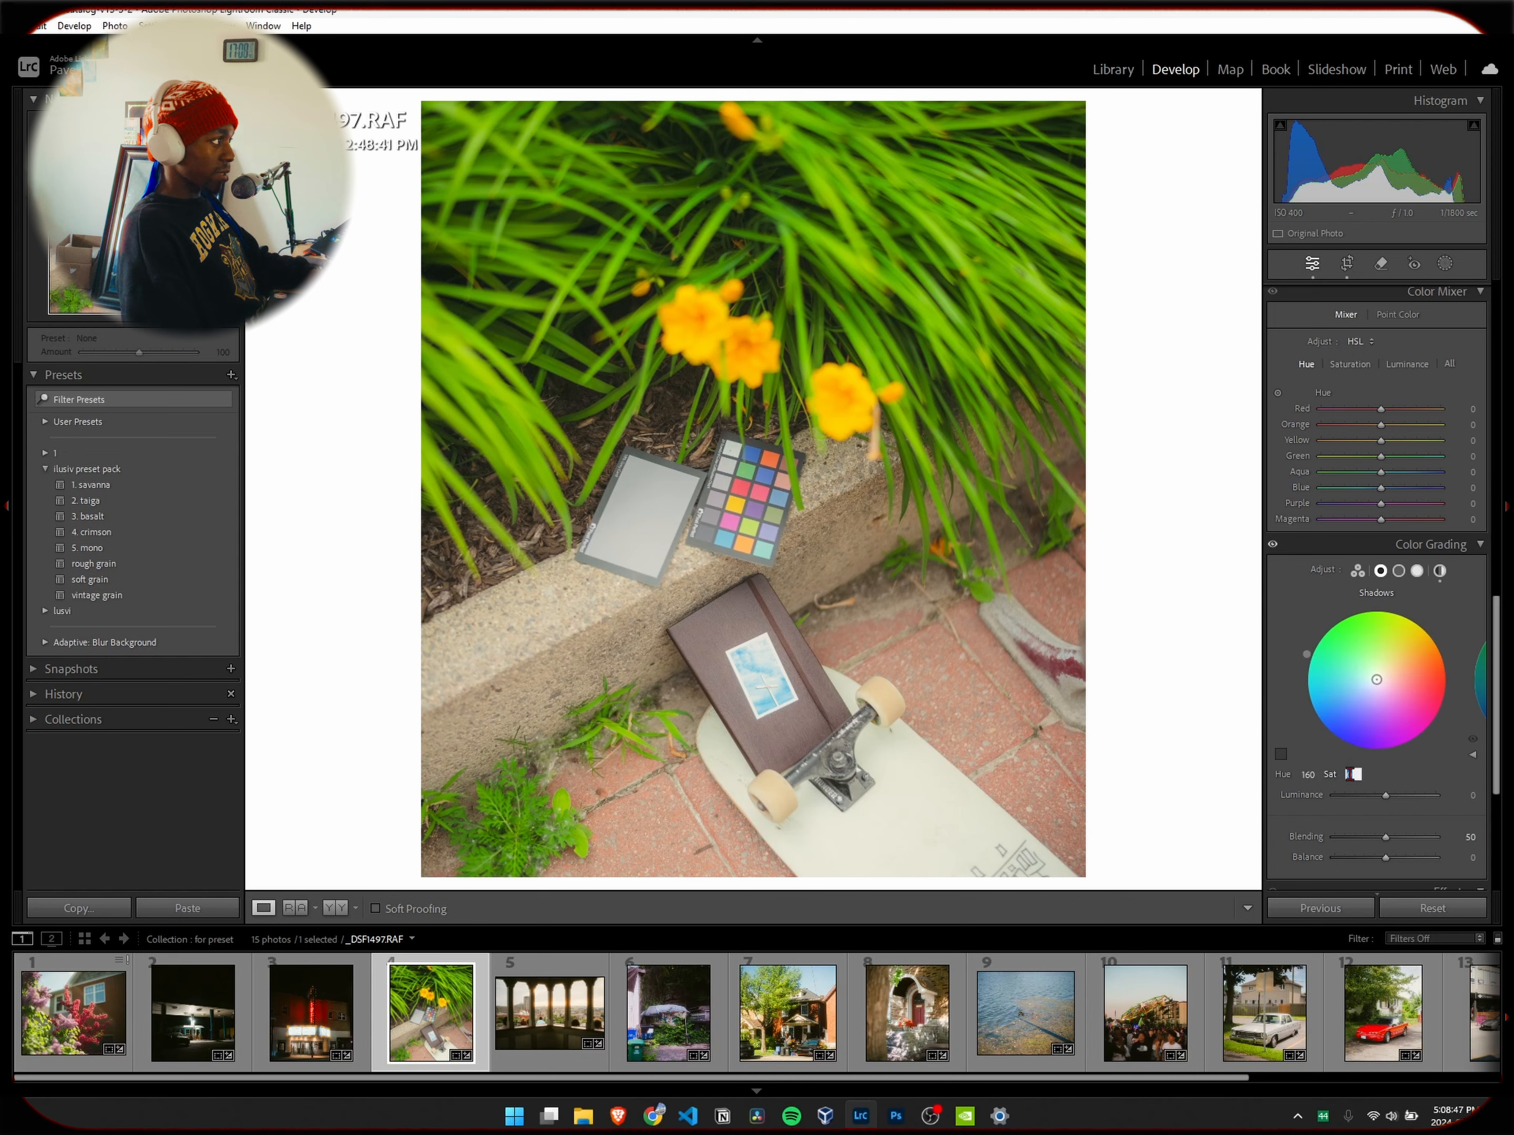
{"action": "type", "text": "5"}
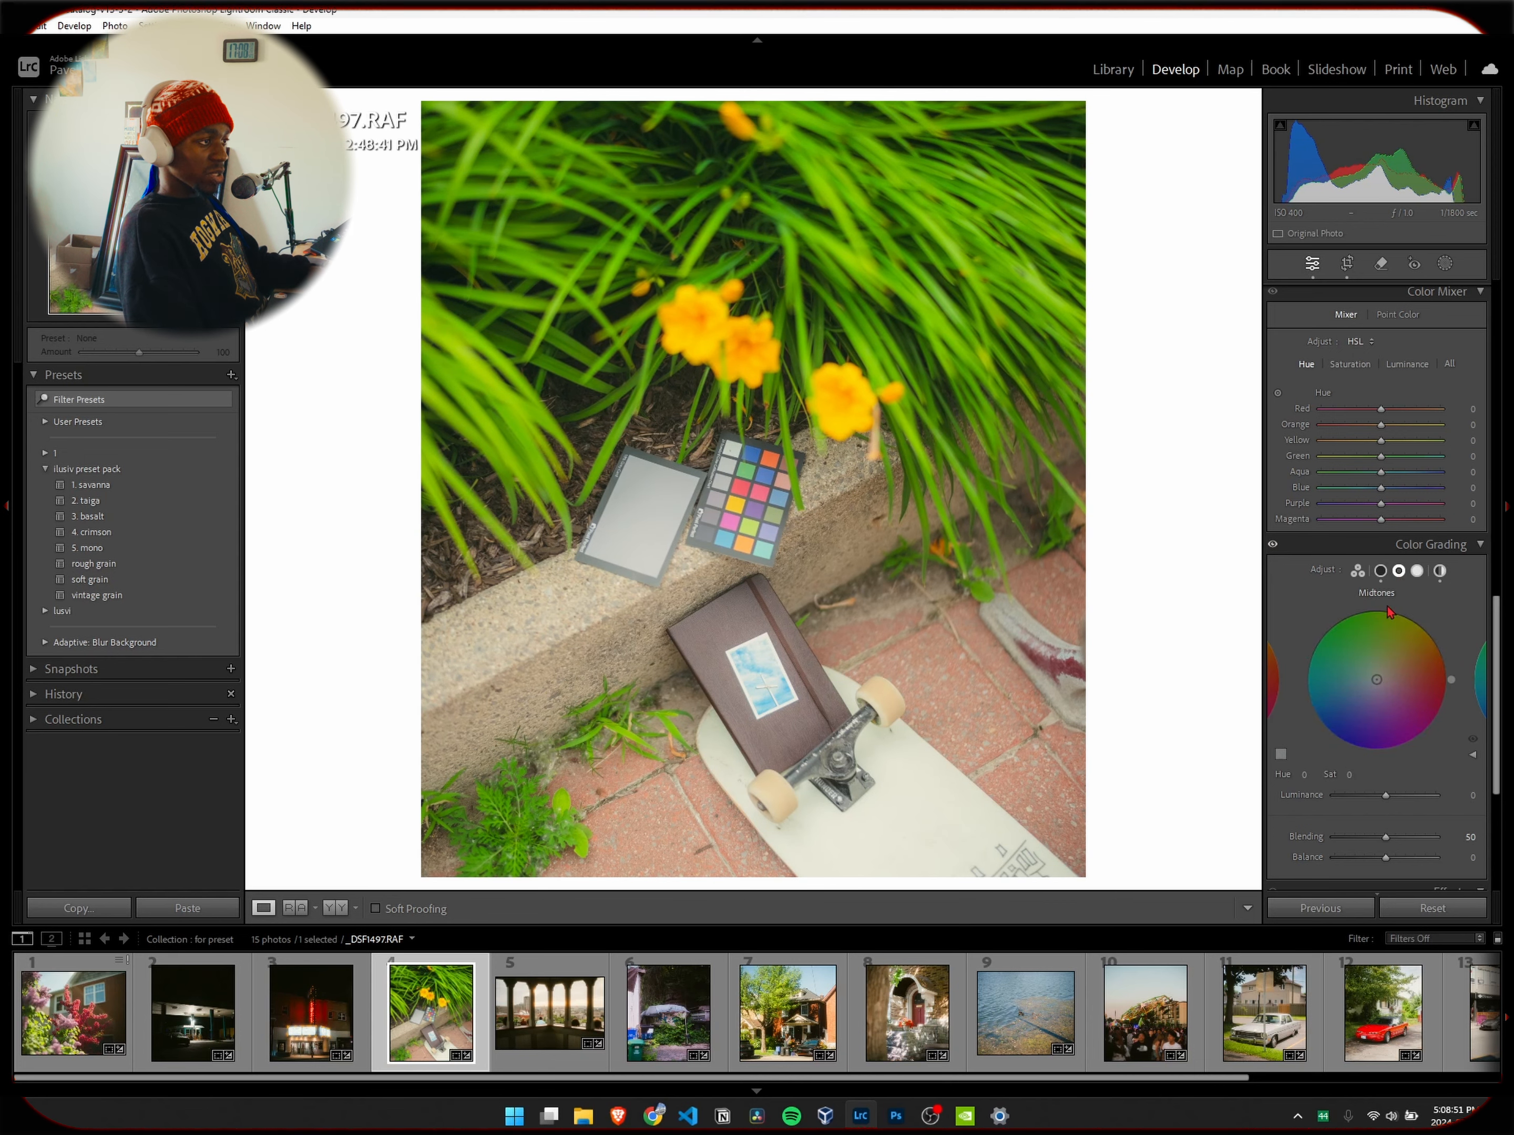
Set the Midtones color grading wheel's hue to 70 and its saturation to 10.
{"action": "left_click", "coordinate": [1398, 570]}
{"action": "left_click", "coordinate": [1307, 774]}
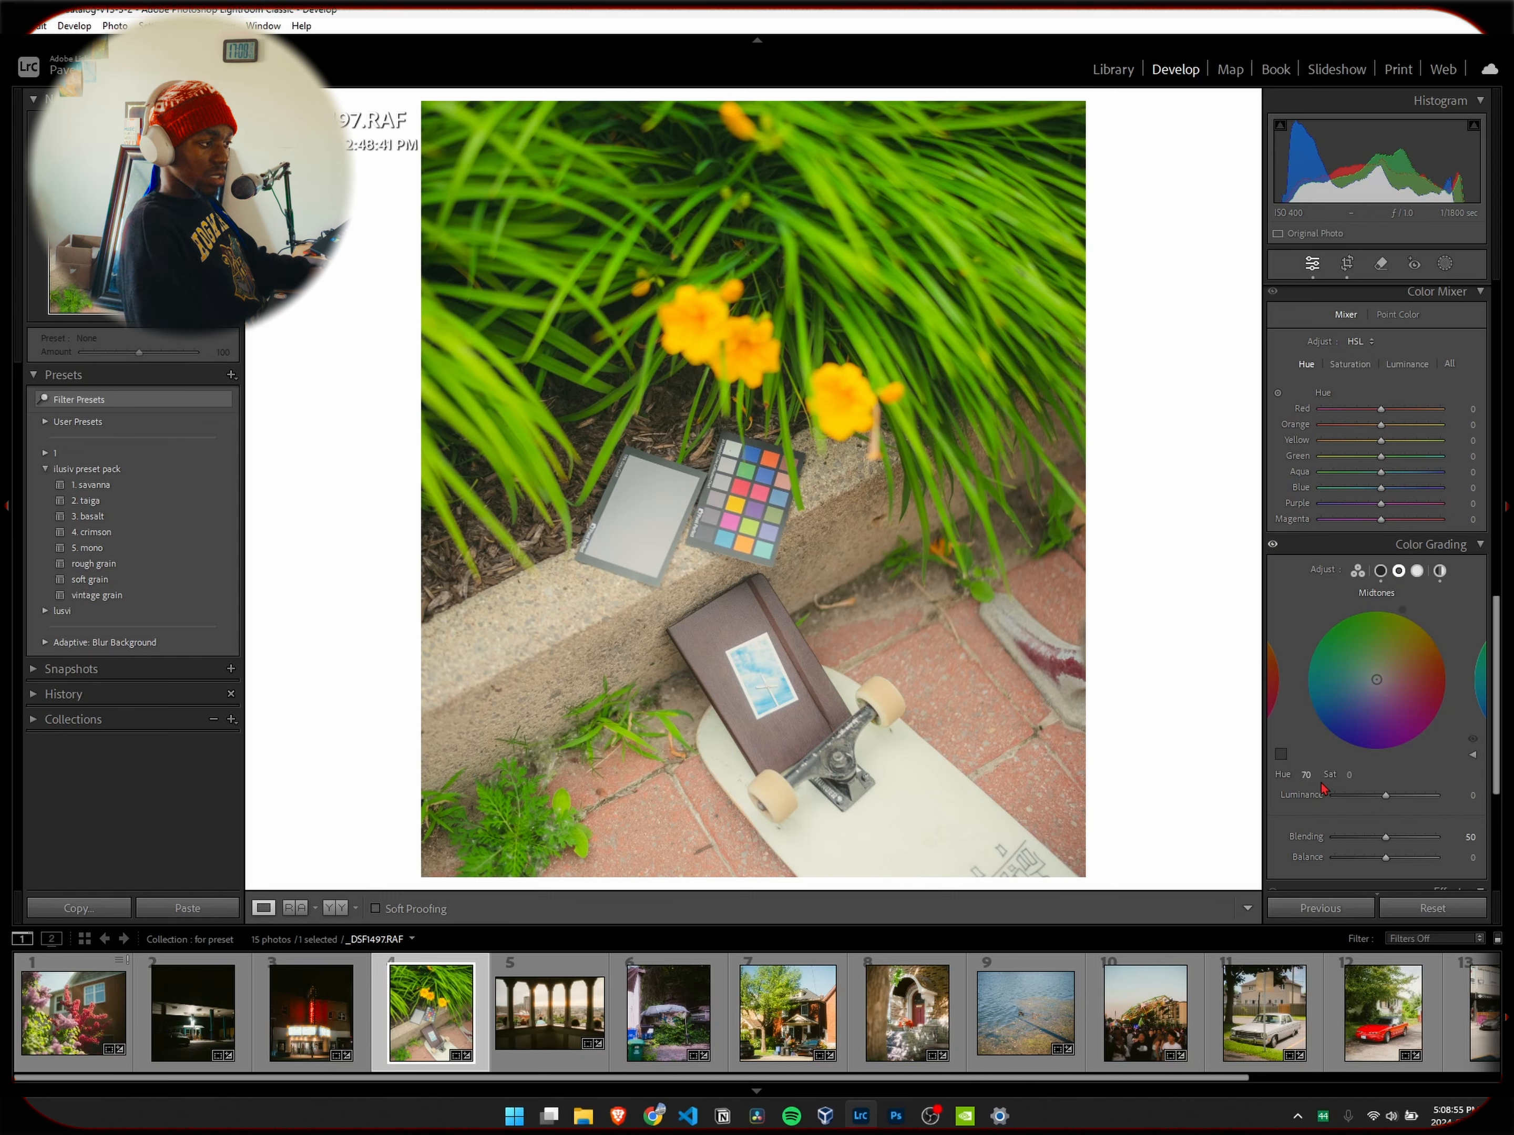
{"action": "key", "text": "Tab"}
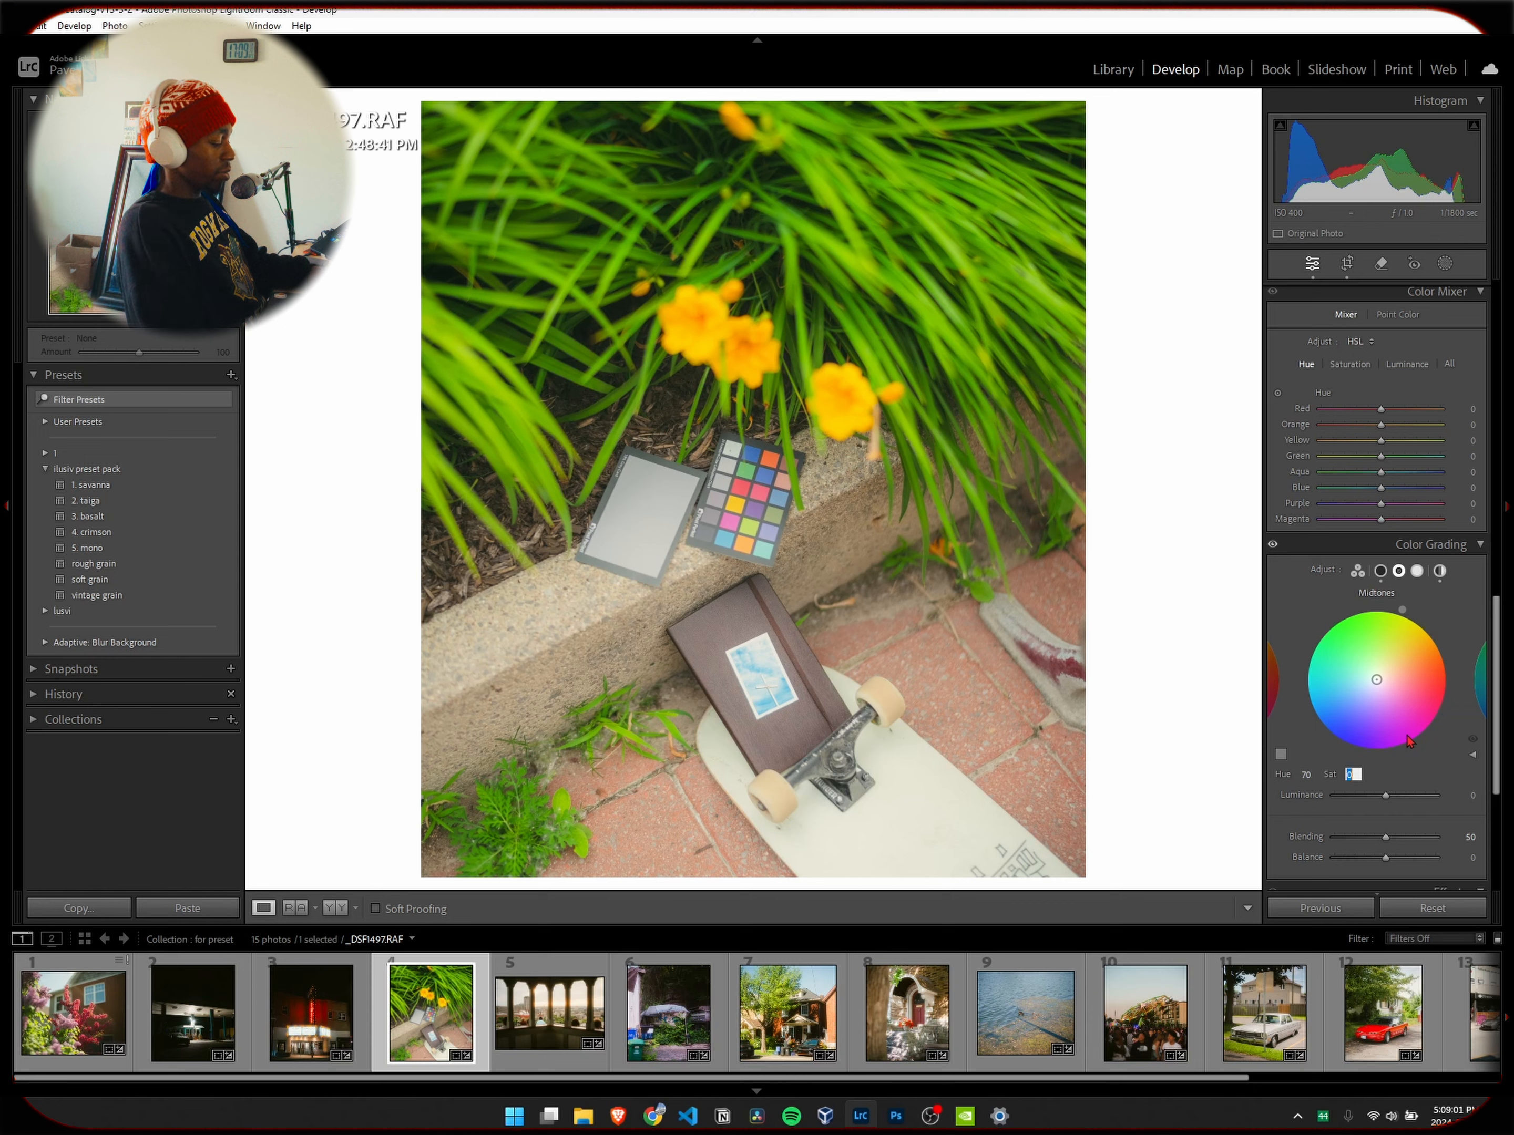
{"action": "type", "text": "10"}
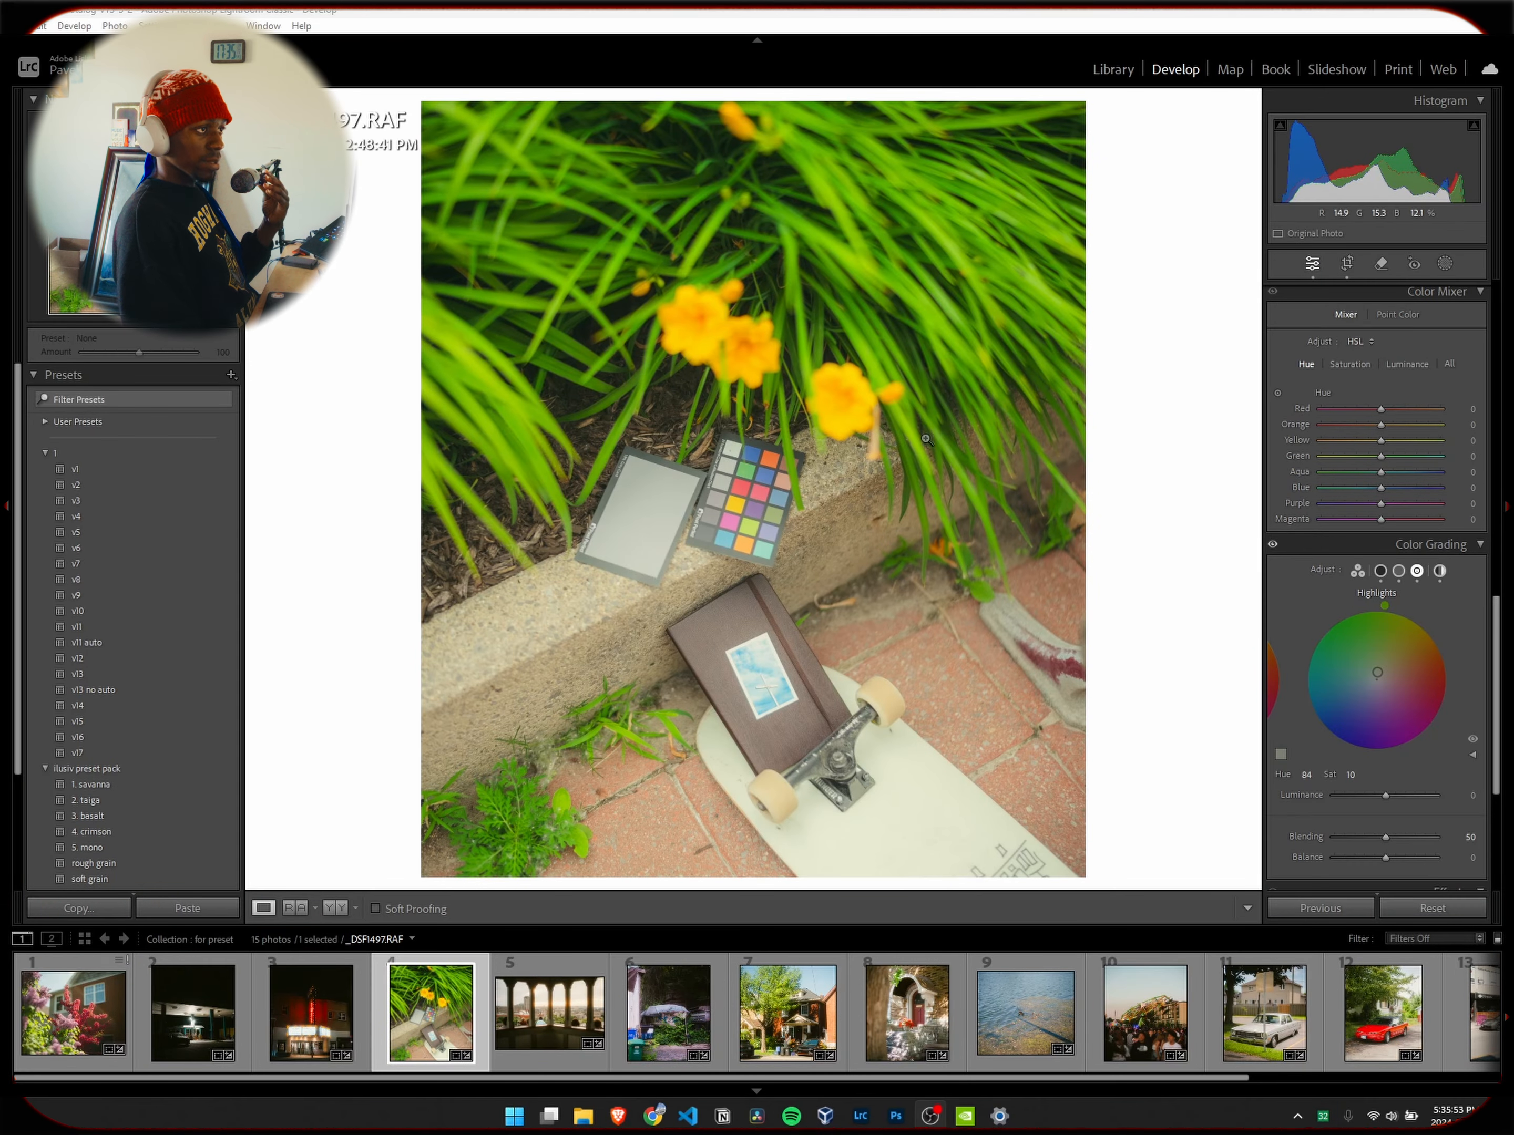
Set the Highlights color grading wheel's hue to 50 and saturation to 5, and compare the photo without color grading.
{"action": "left_click", "coordinate": [1307, 774]}
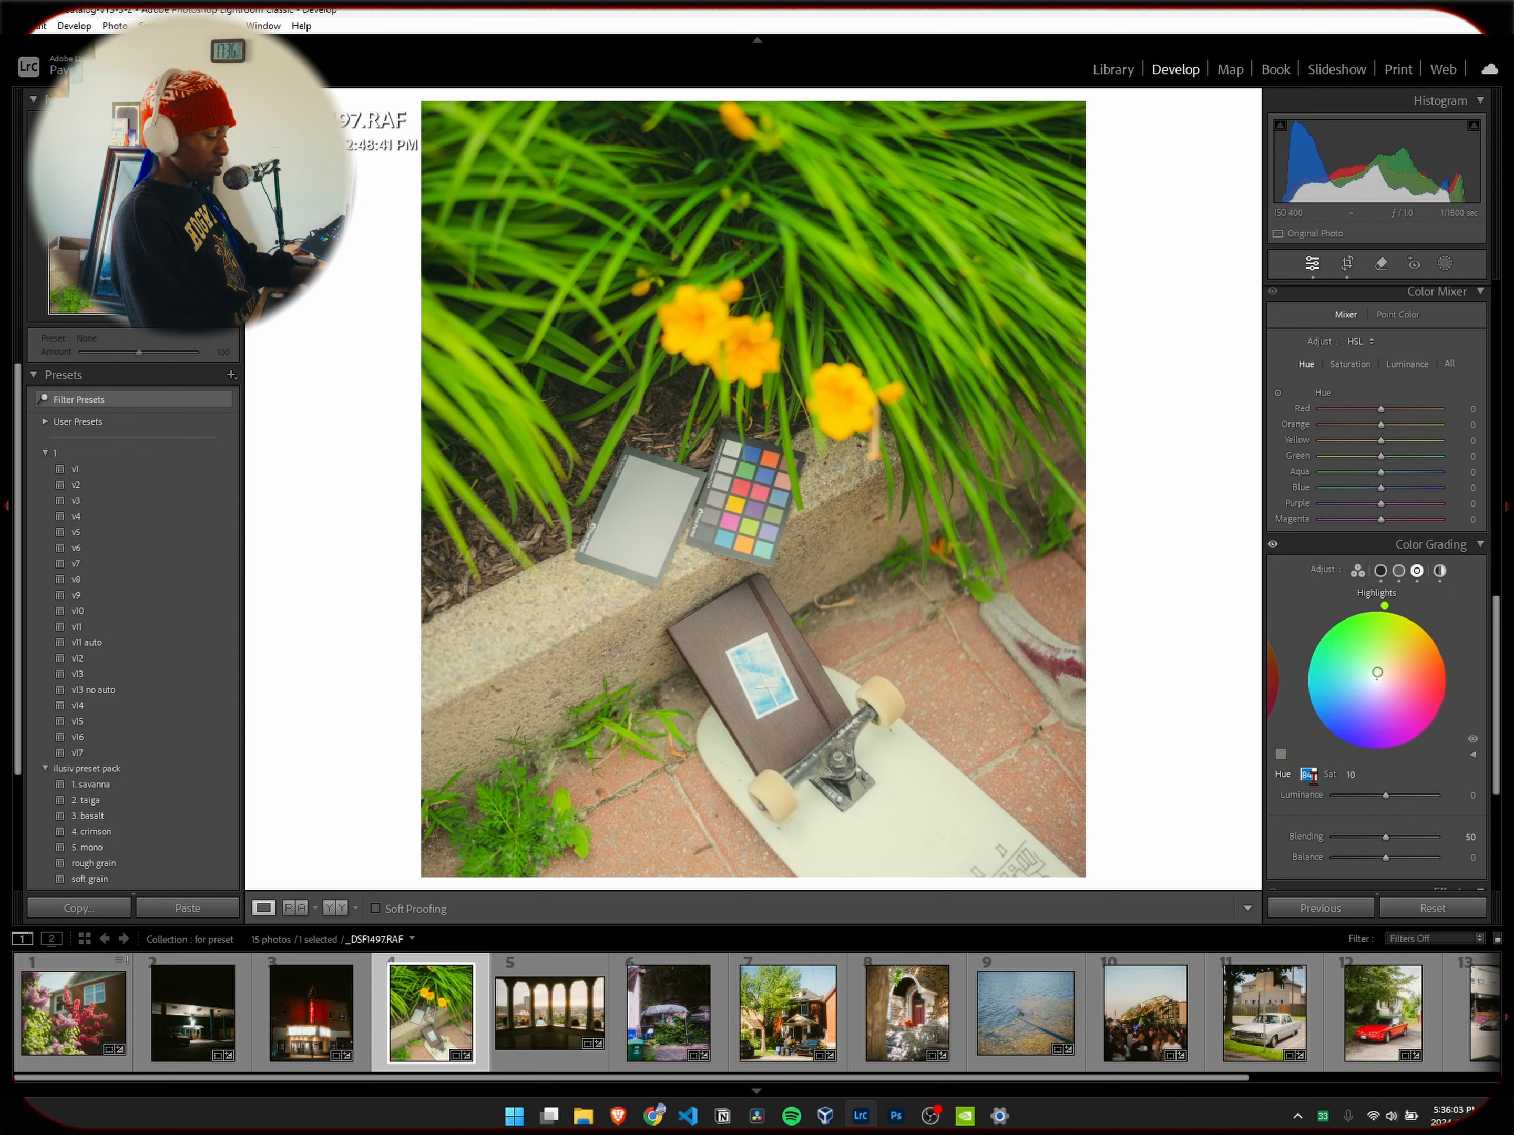
{"action": "type", "text": "60"}
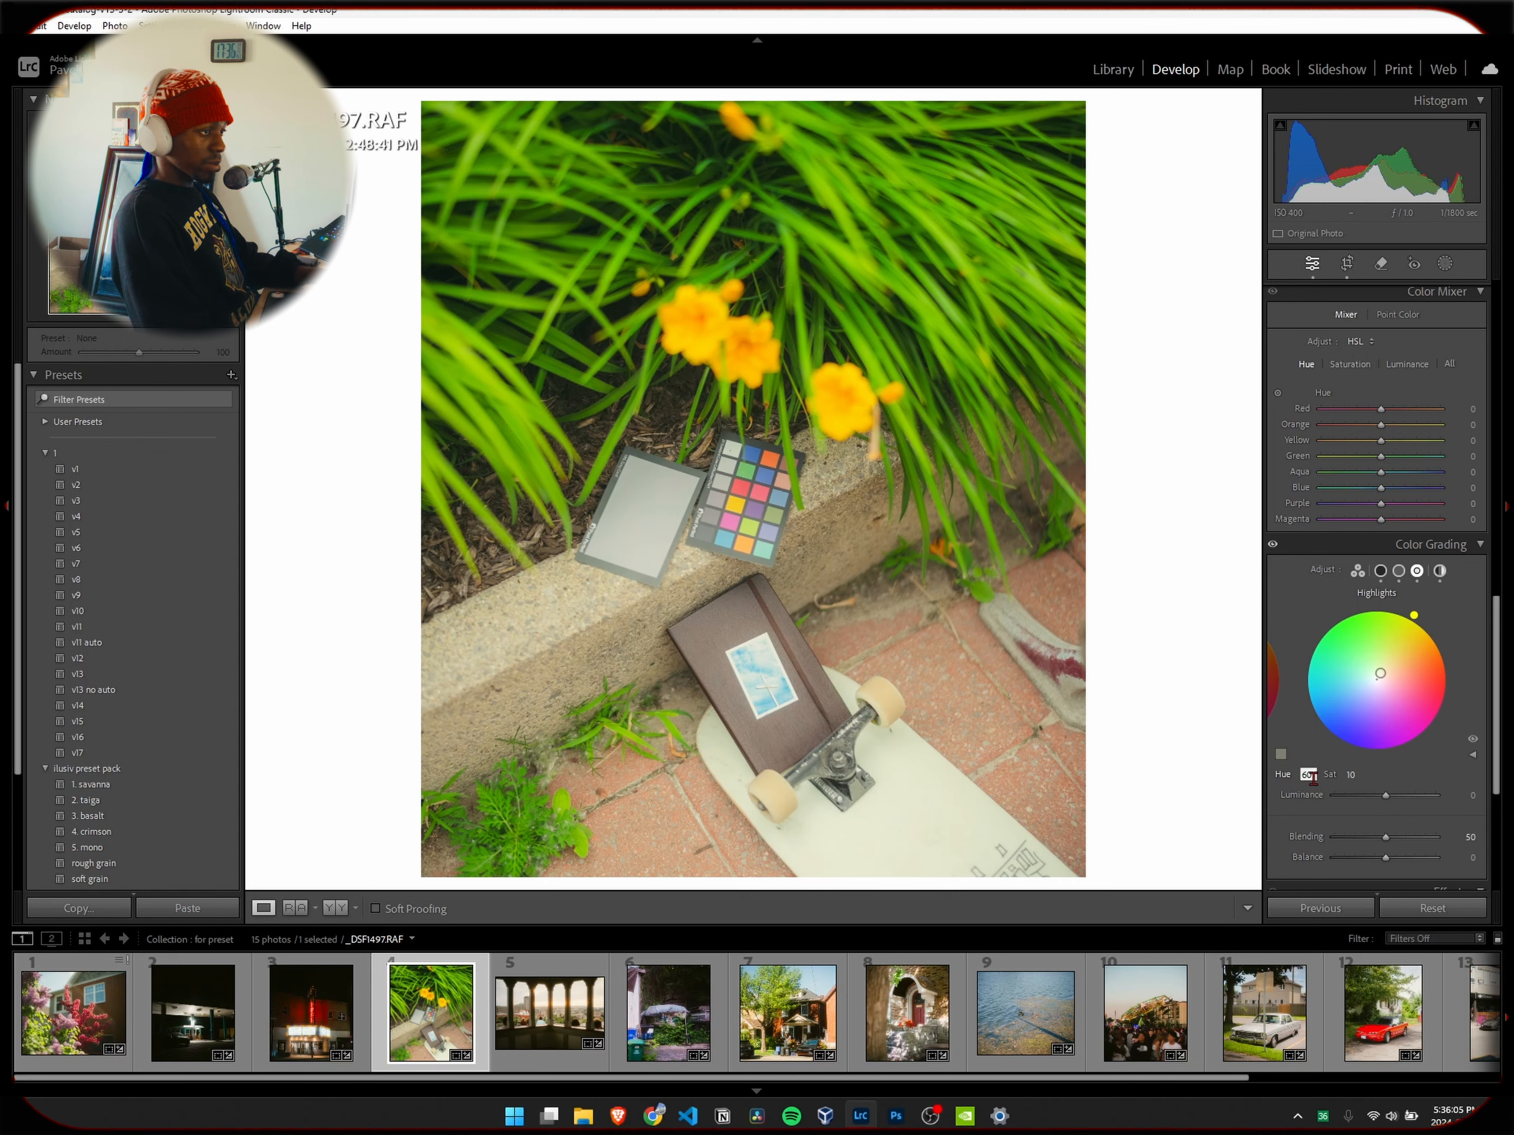
{"action": "key", "text": "BackSpace"}
{"action": "key", "text": "BackSpace"}
{"action": "type", "text": "50"}
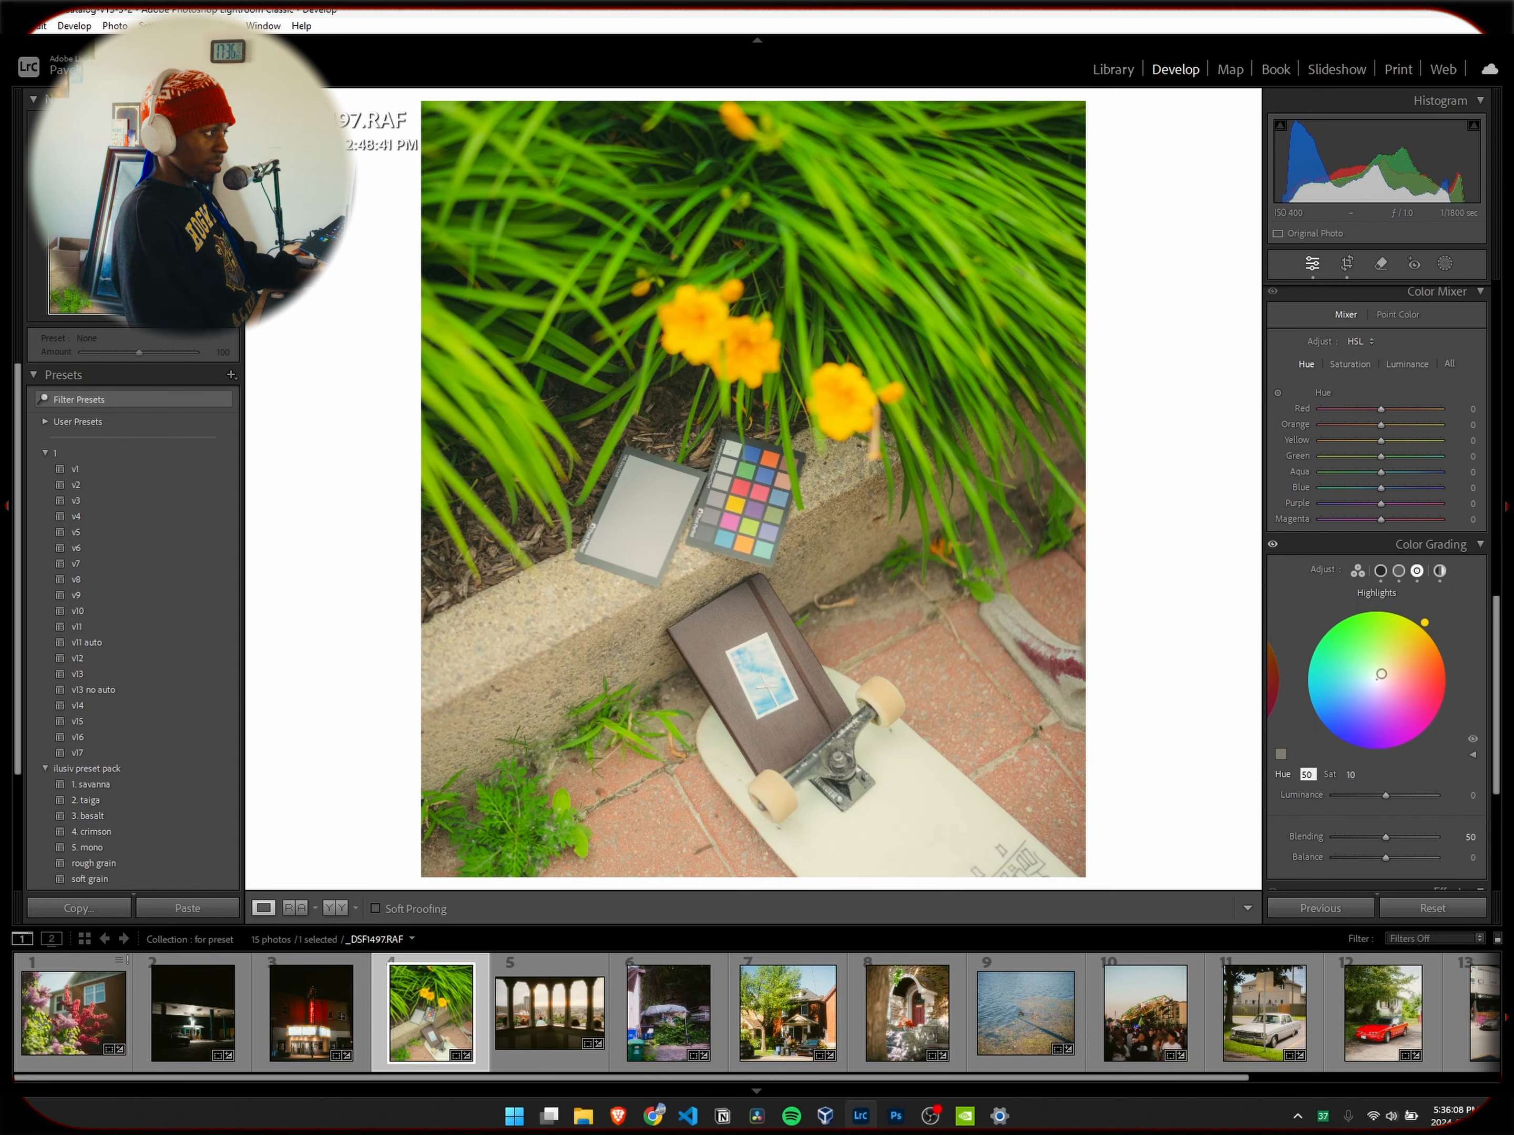
{"action": "key", "text": "Return"}
{"action": "left_click", "coordinate": [1351, 777]}
{"action": "type", "text": "5"}
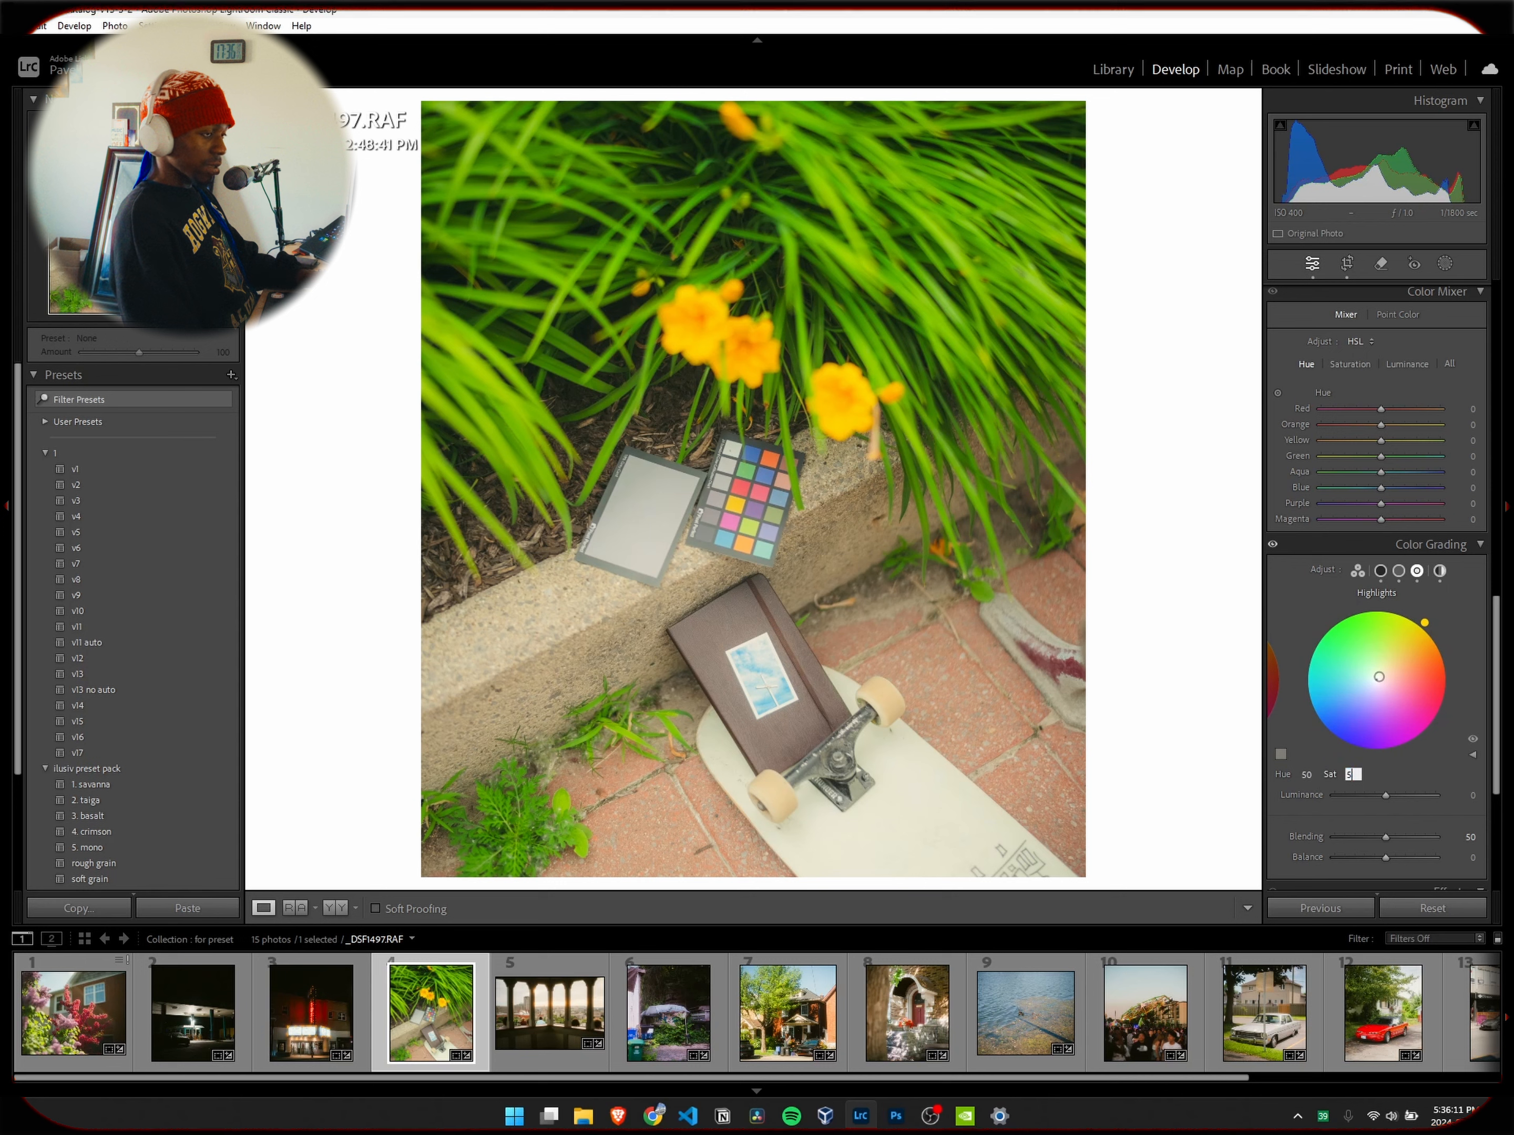
{"action": "key", "text": "Return"}
{"action": "left_click", "coordinate": [1272, 544]}
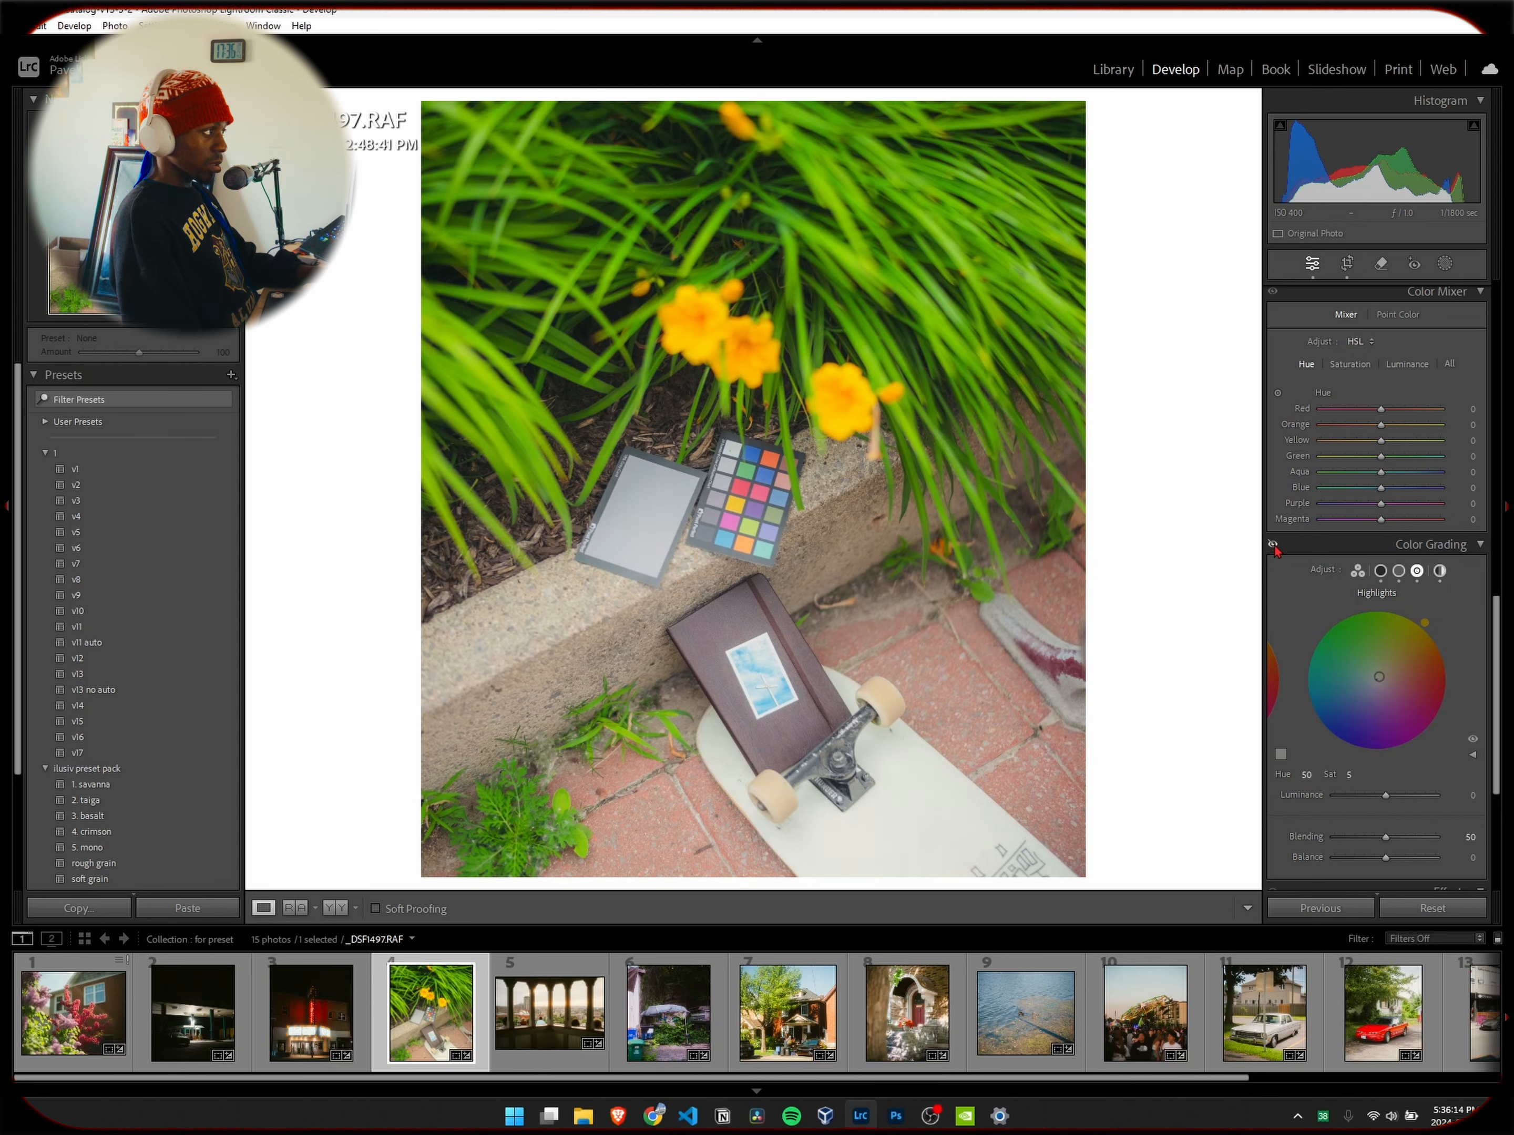
Reduce the Global color grading wheel's saturation to 10 and compare the photo with and without color grading.
{"action": "left_click", "coordinate": [1440, 571]}
{"action": "left_click", "coordinate": [1352, 774]}
{"action": "type", "text": "19"}
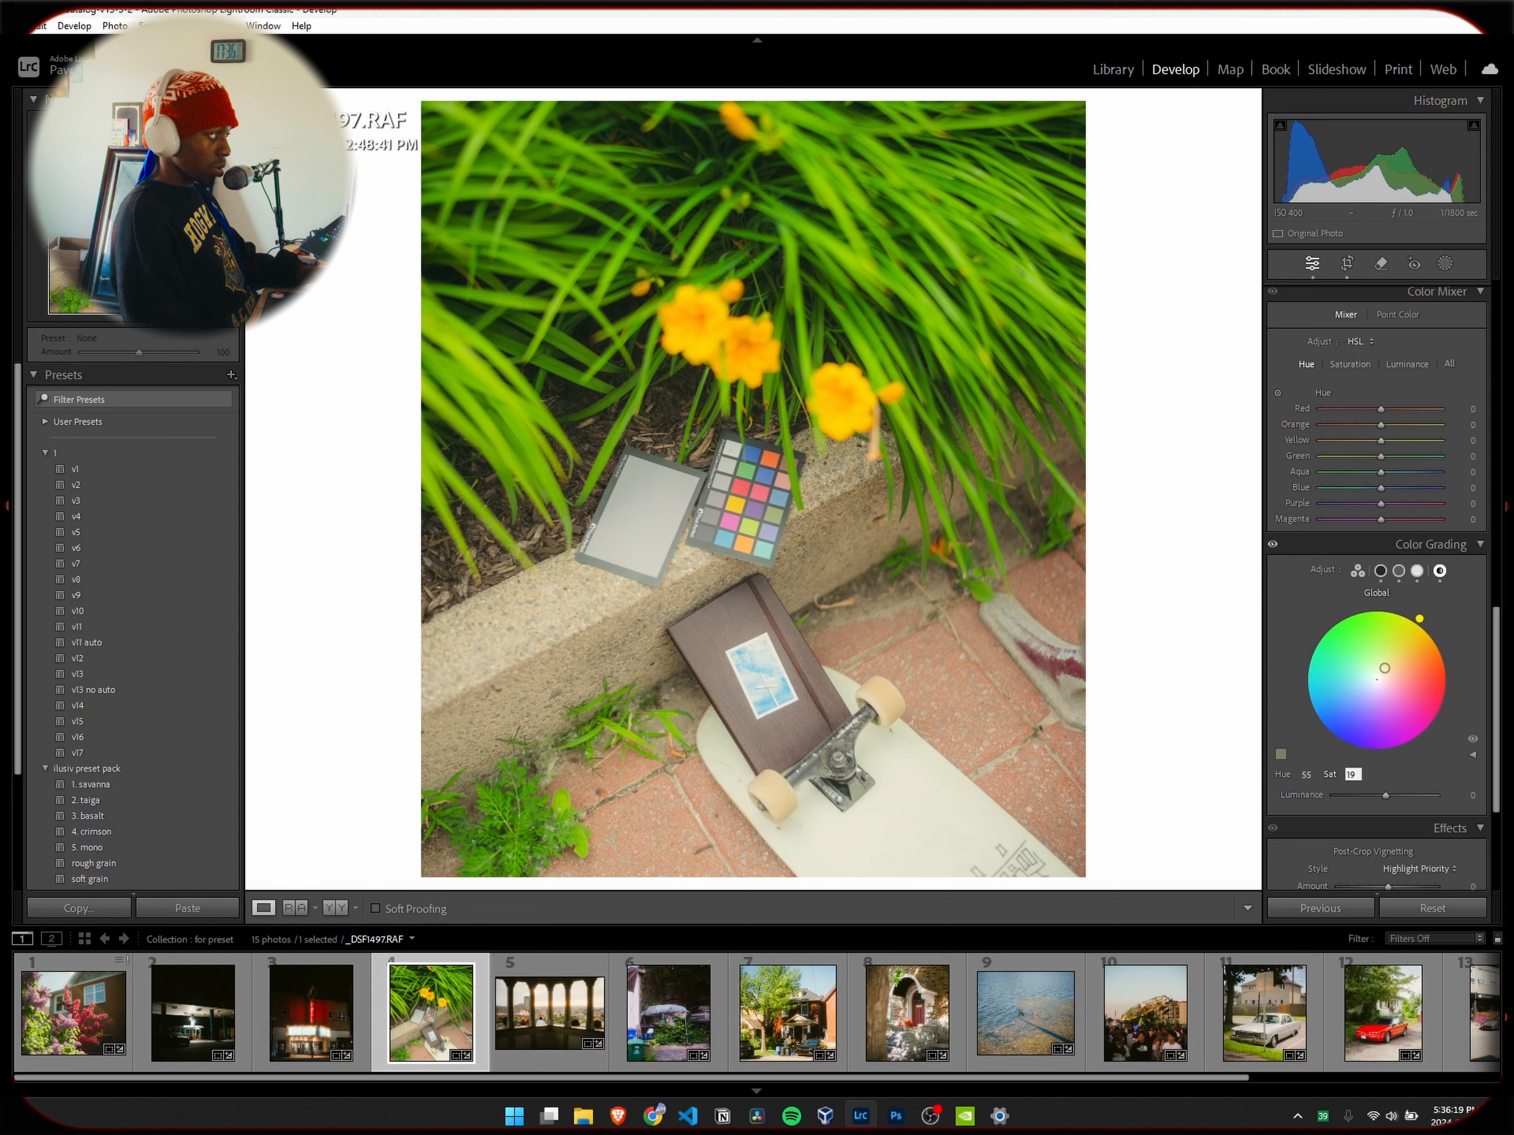
{"action": "key", "text": "Return"}
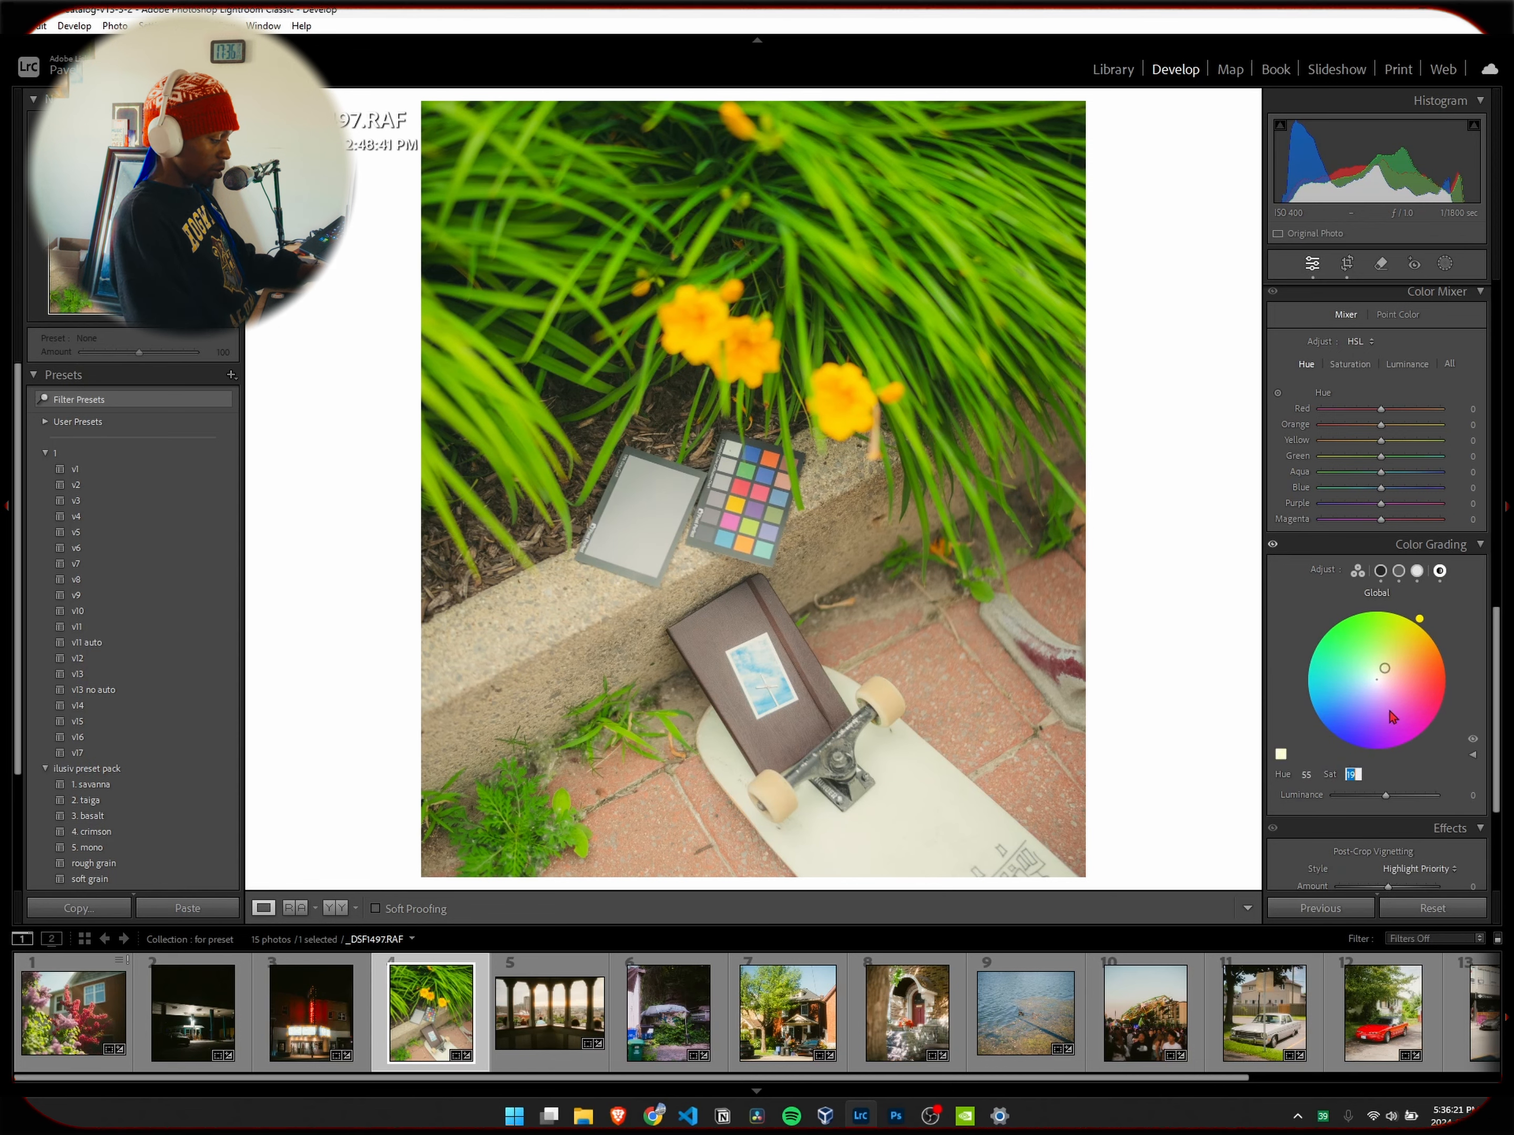
{"action": "type", "text": "10"}
{"action": "key", "text": "Return"}
{"action": "left_click", "coordinate": [1273, 545]}
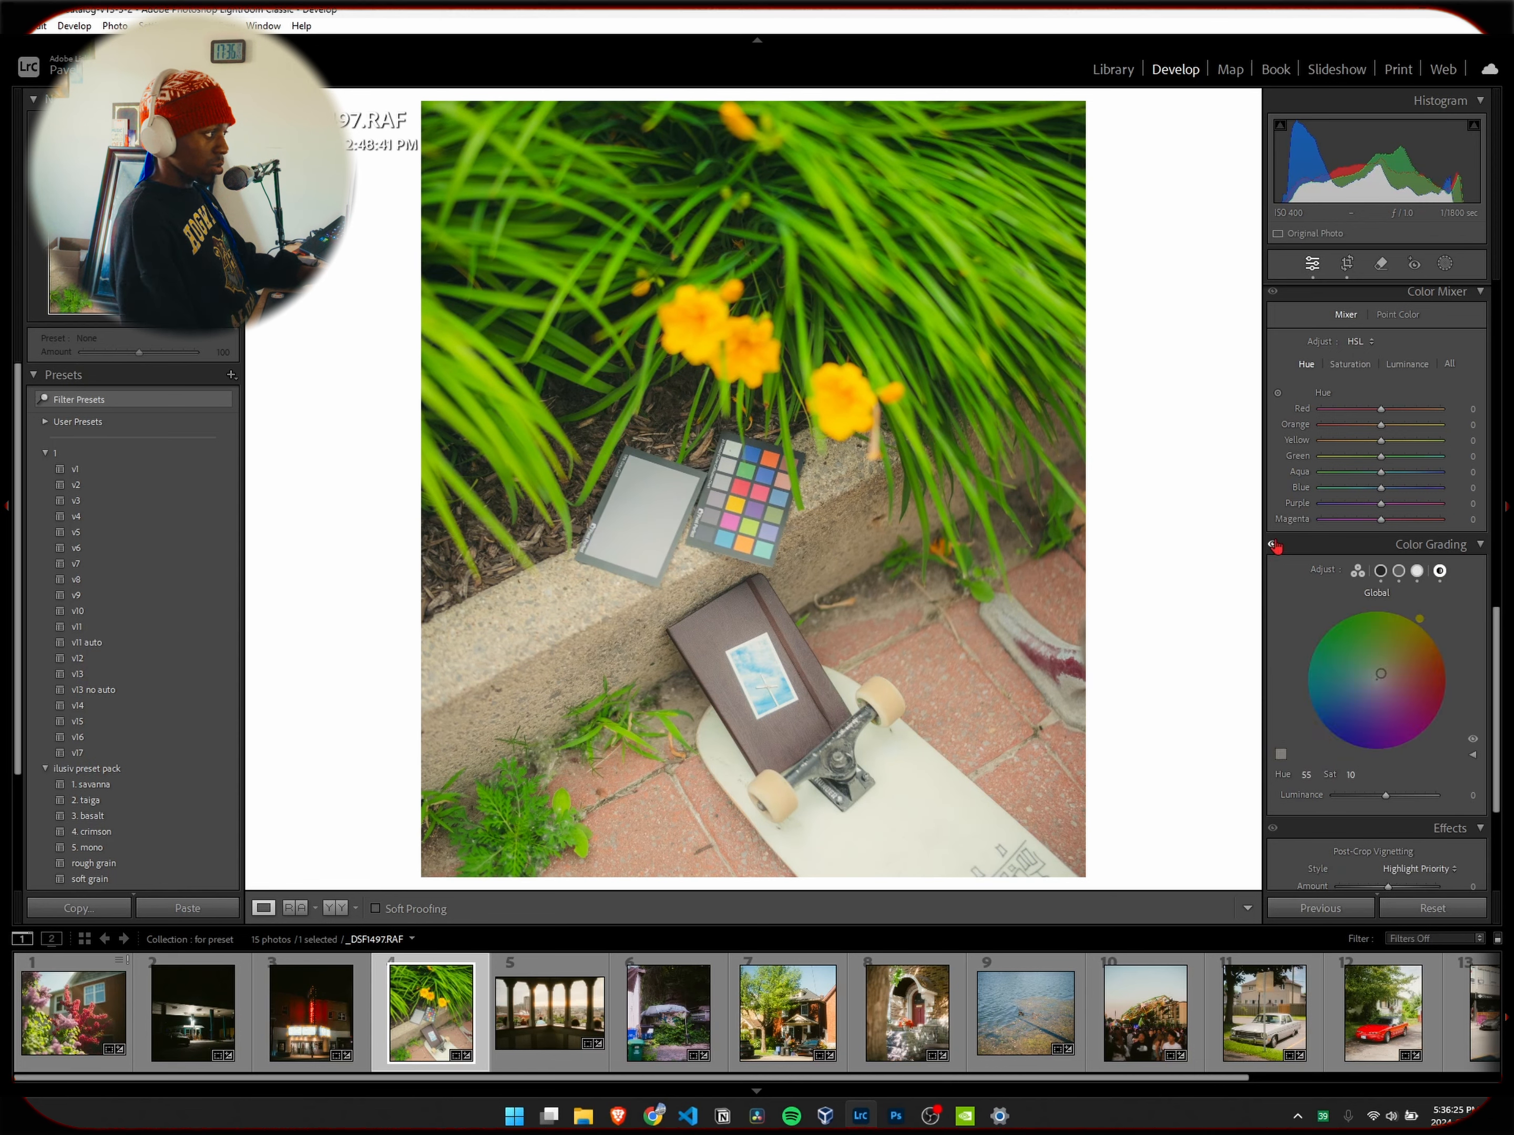
{"action": "left_click", "coordinate": [1274, 545]}
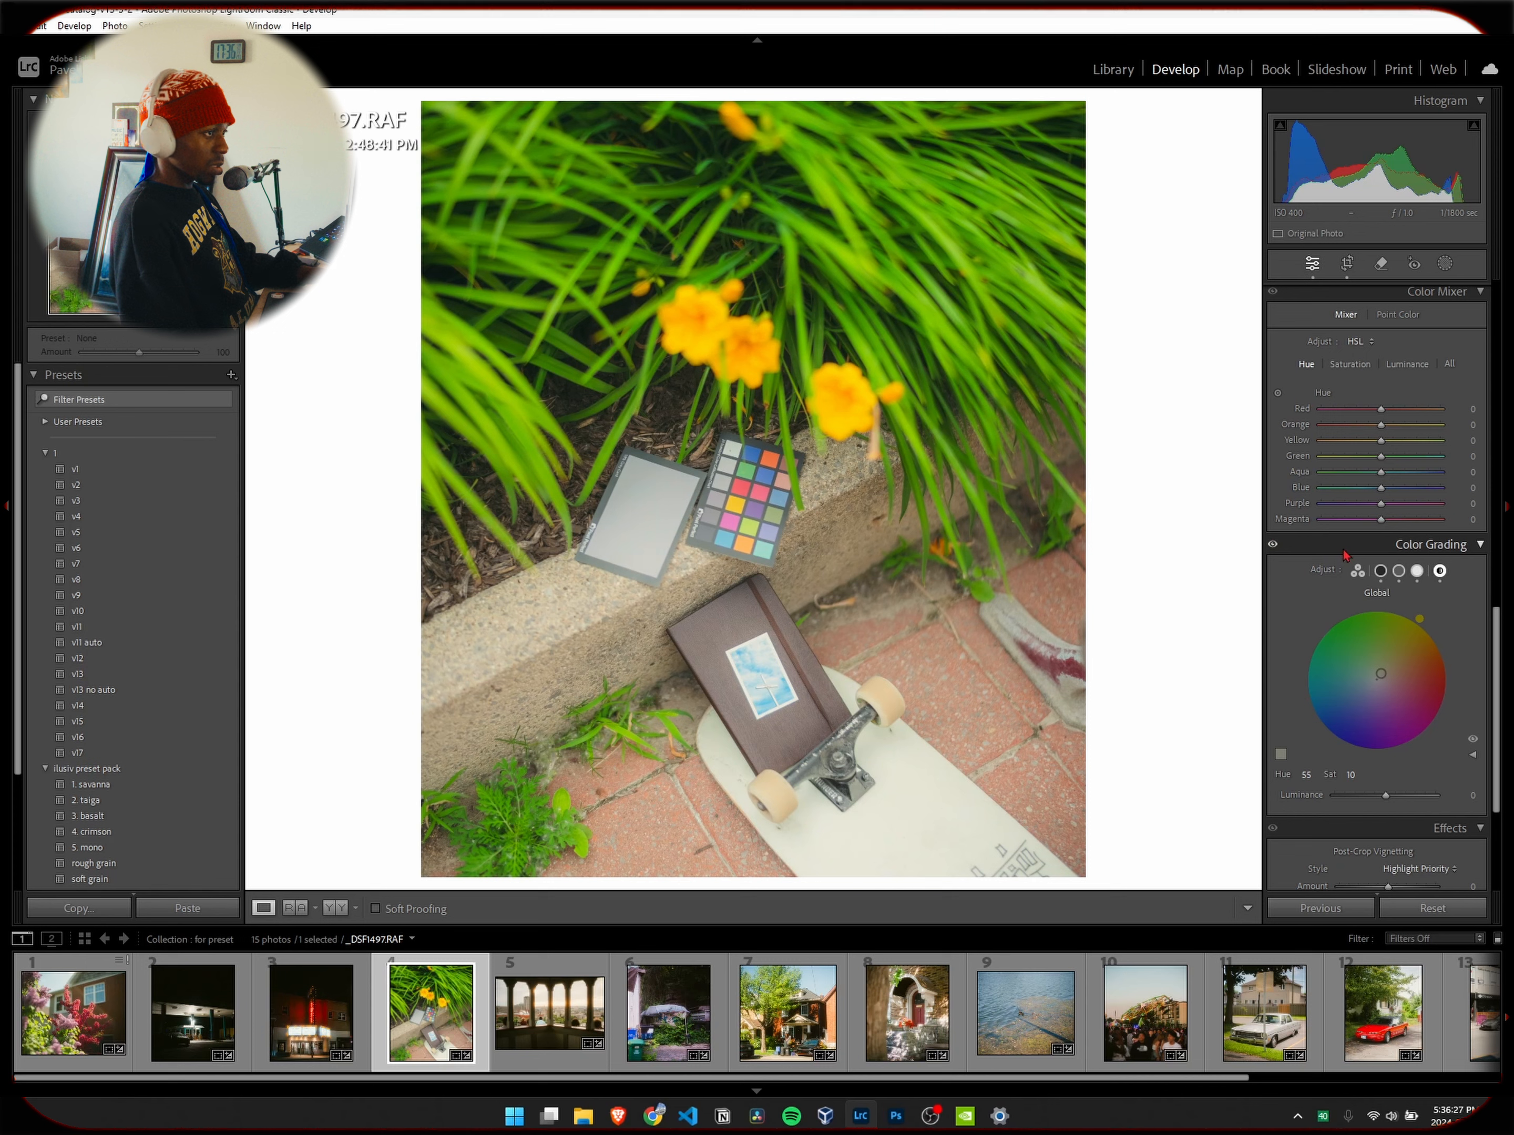
Reduce the Midtones color grading wheel's saturation to 5 and compare the photo with and without color grading.
{"action": "left_click", "coordinate": [1398, 570]}
{"action": "left_click", "coordinate": [1352, 773]}
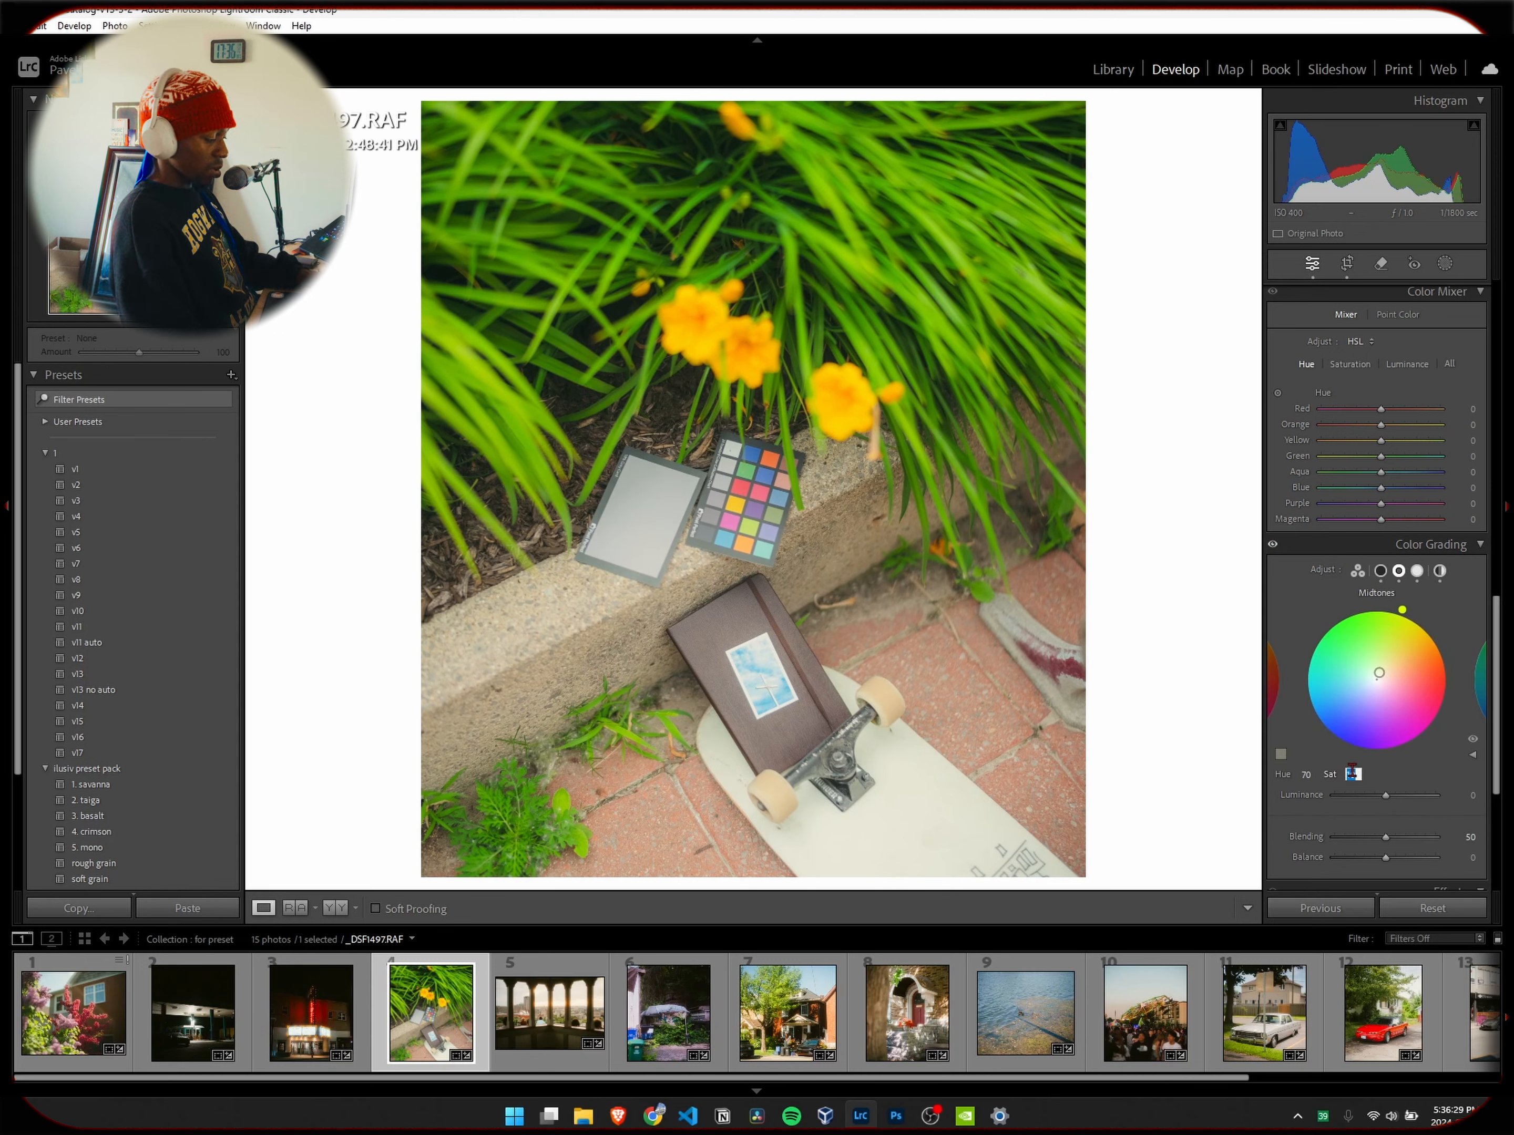
{"action": "type", "text": "5"}
{"action": "key", "text": "Return"}
{"action": "left_click", "coordinate": [1272, 545]}
{"action": "left_click", "coordinate": [1272, 545]}
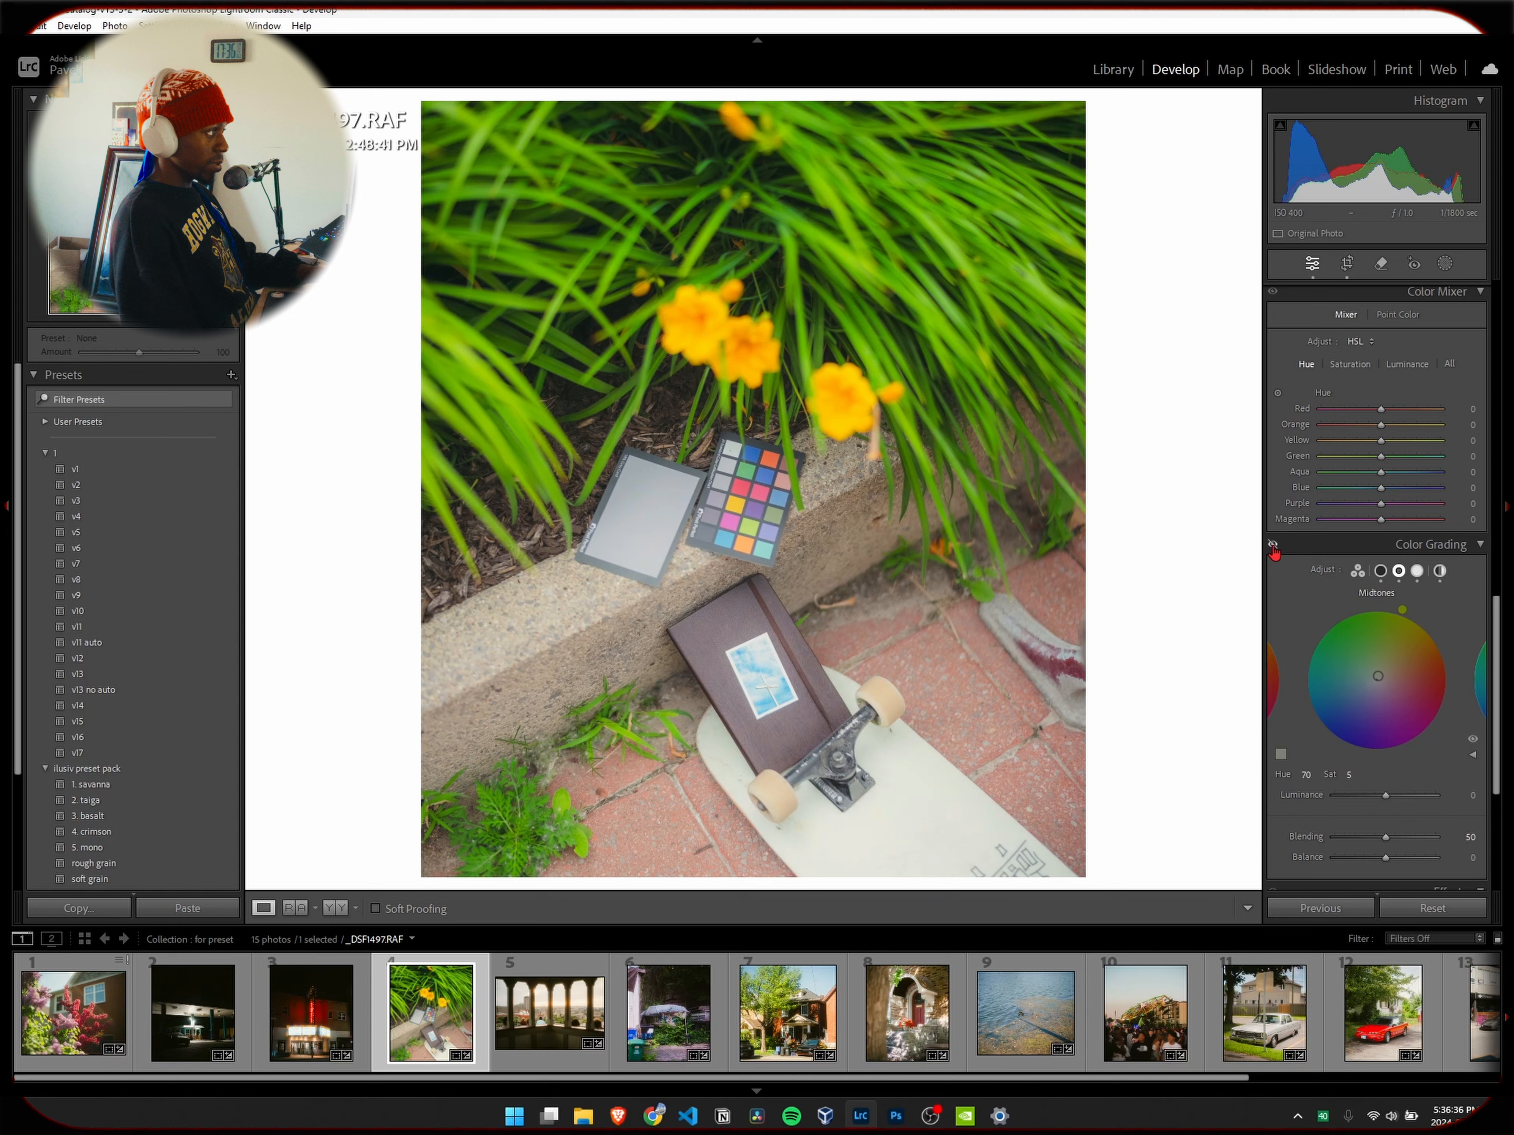
{"action": "left_click", "coordinate": [1272, 546]}
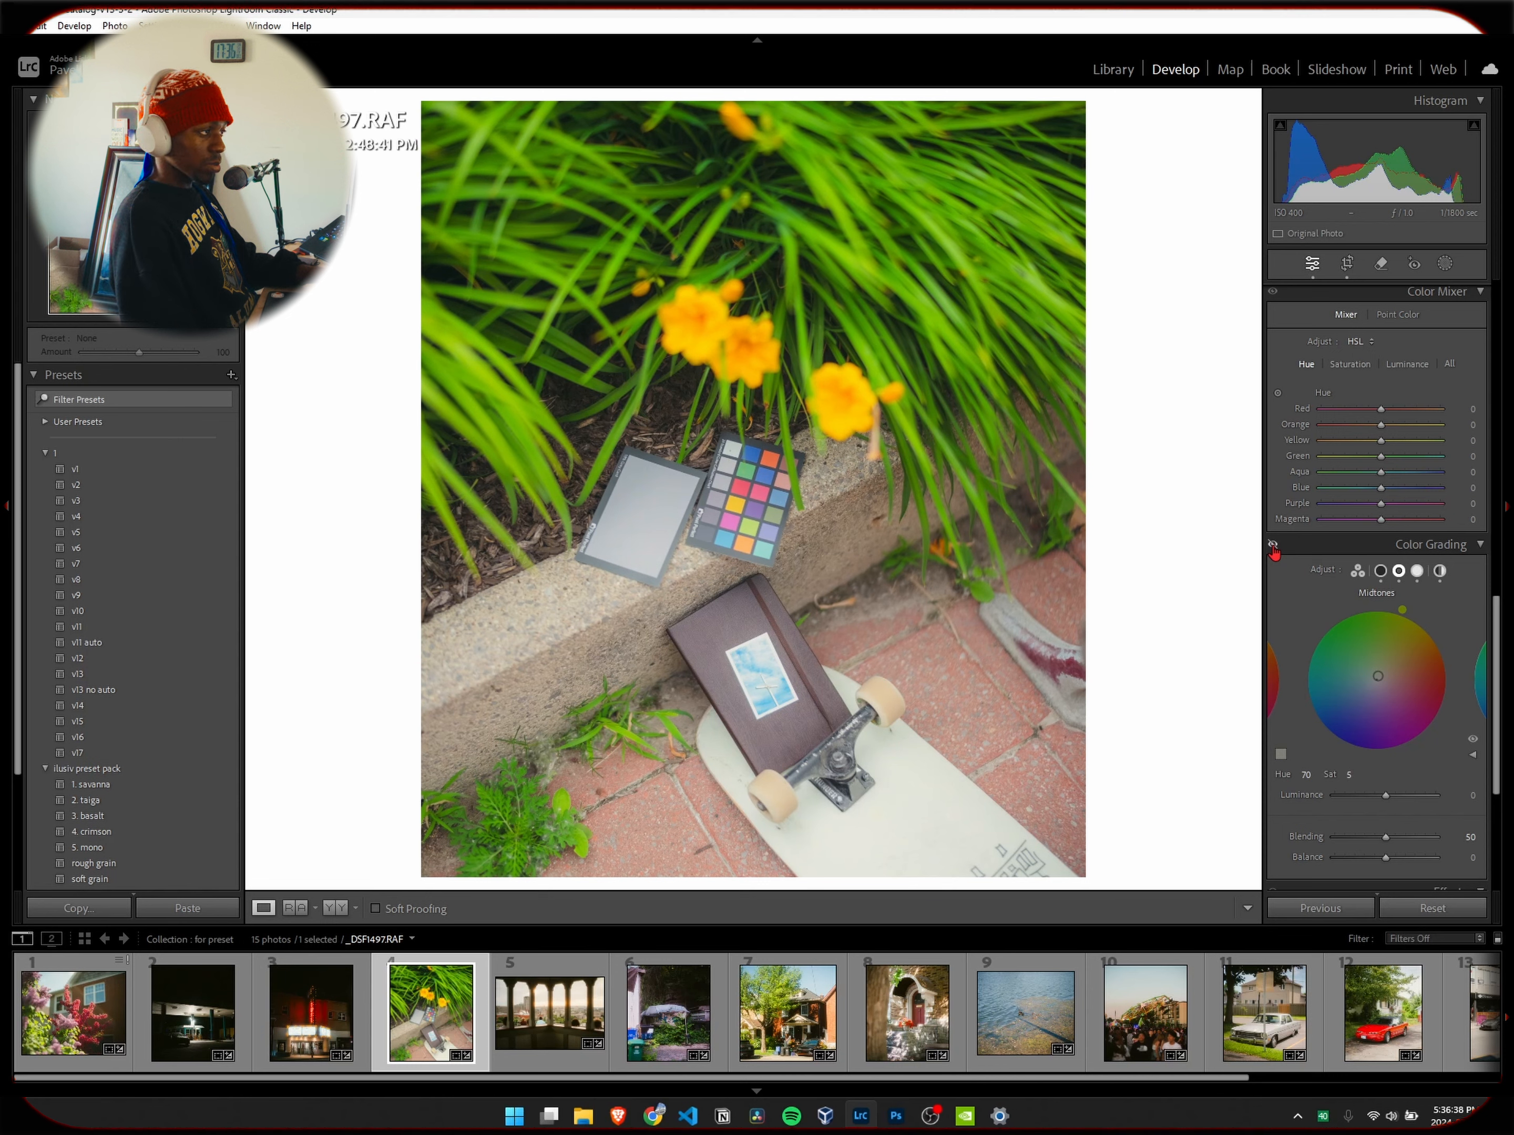
Add grain to the photo with amount 40, size 35 and roughness 70, and check it on the color calibration chart and grey card.
{"action": "scroll", "coordinate": [1374, 653], "scroll_direction": "down", "scroll_amount": 5}
{"action": "left_click", "coordinate": [1459, 766]}
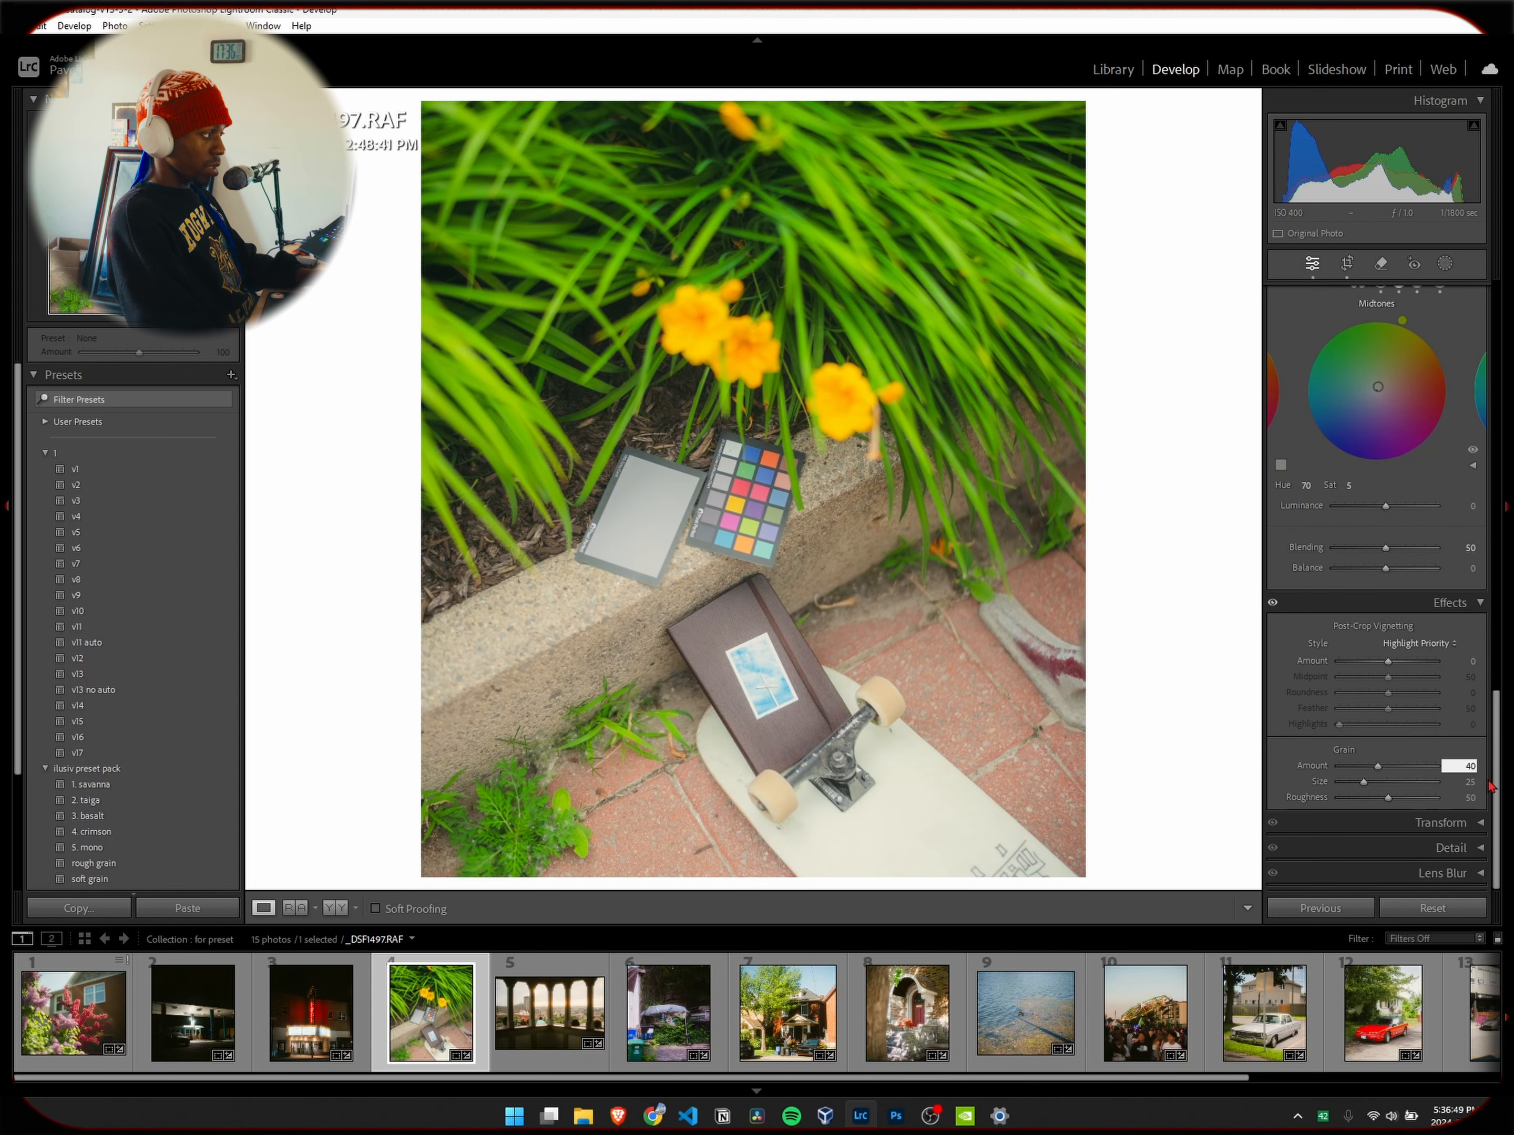
{"action": "left_click_drag", "start_coordinate": [1363, 782], "coordinate": [1368, 783]}
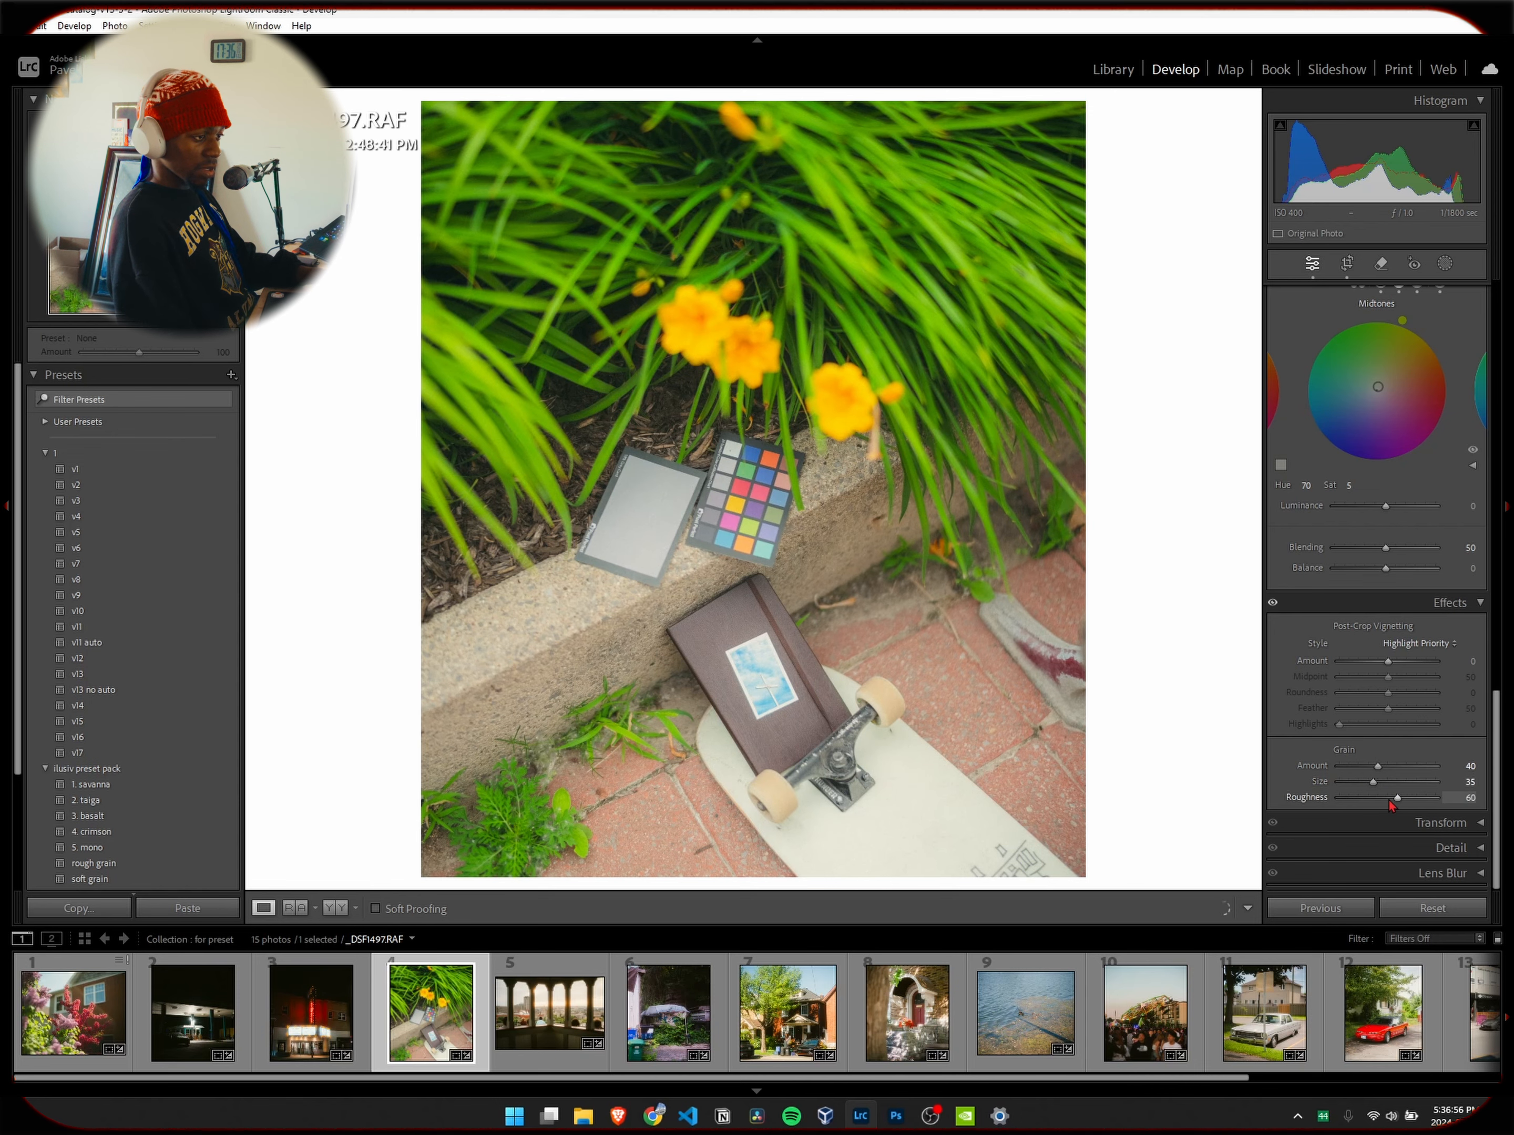
{"action": "left_click_drag", "start_coordinate": [1388, 800], "coordinate": [1407, 797]}
{"action": "left_click", "coordinate": [725, 453]}
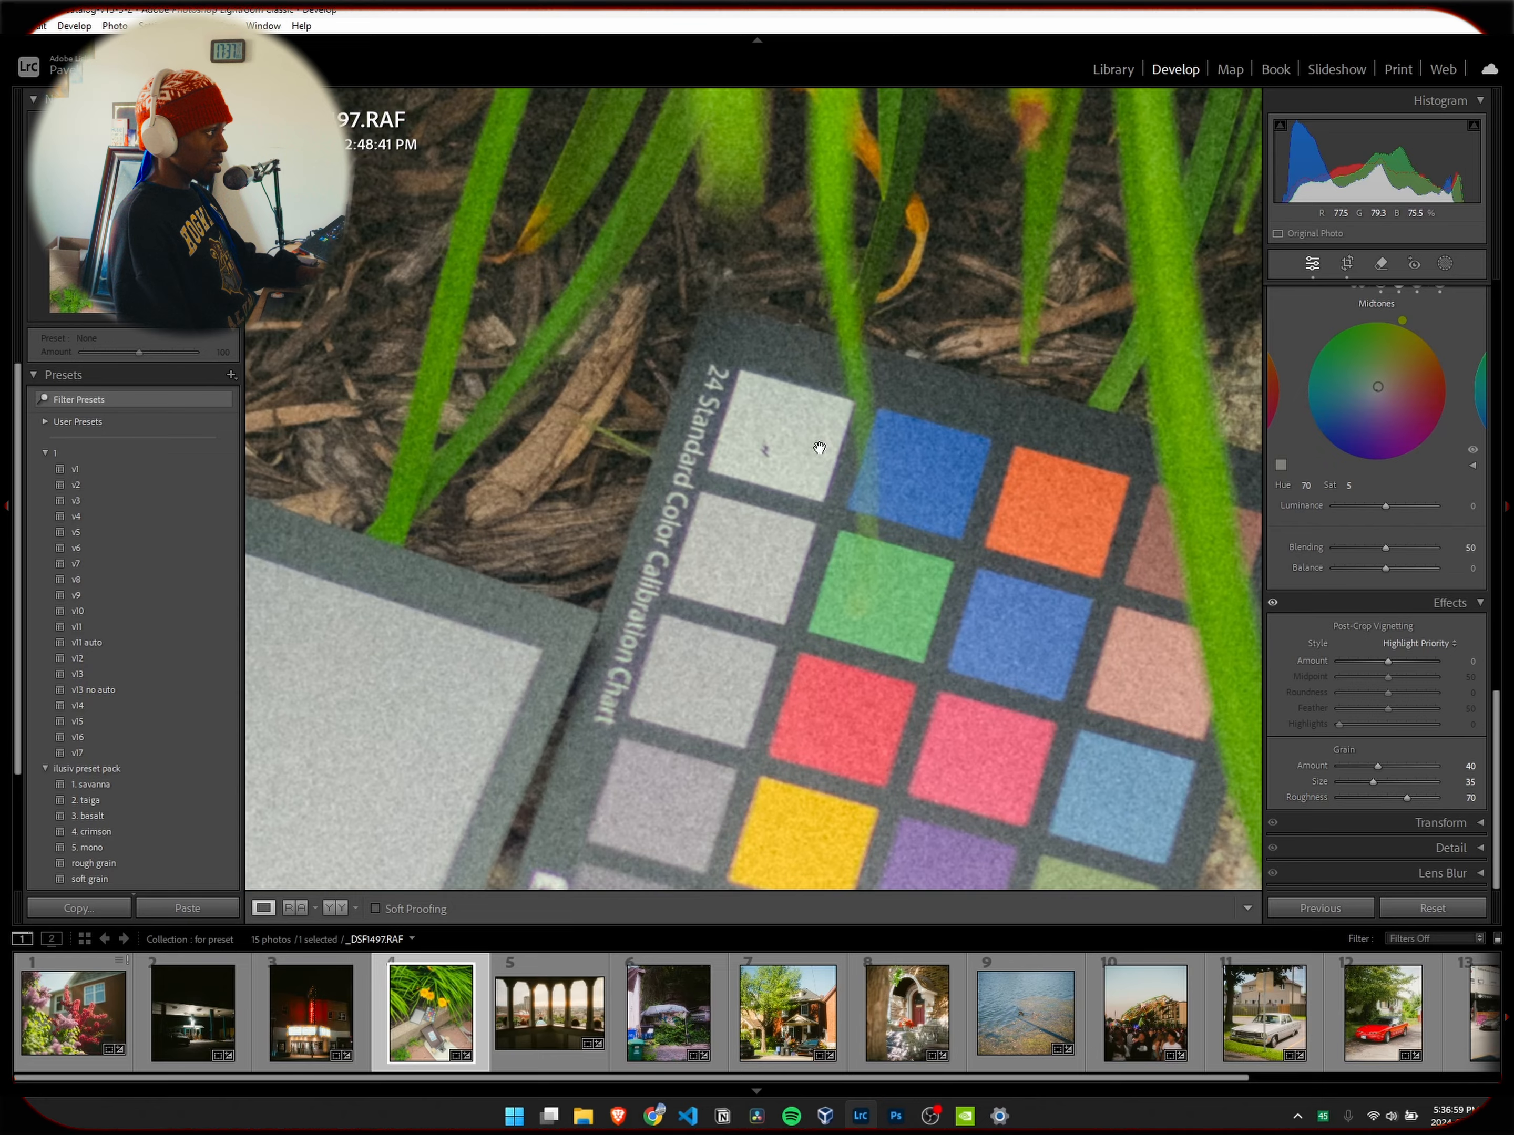
{"action": "left_click_drag", "start_coordinate": [817, 443], "coordinate": [876, 459]}
{"action": "left_click_drag", "start_coordinate": [540, 368], "coordinate": [642, 338]}
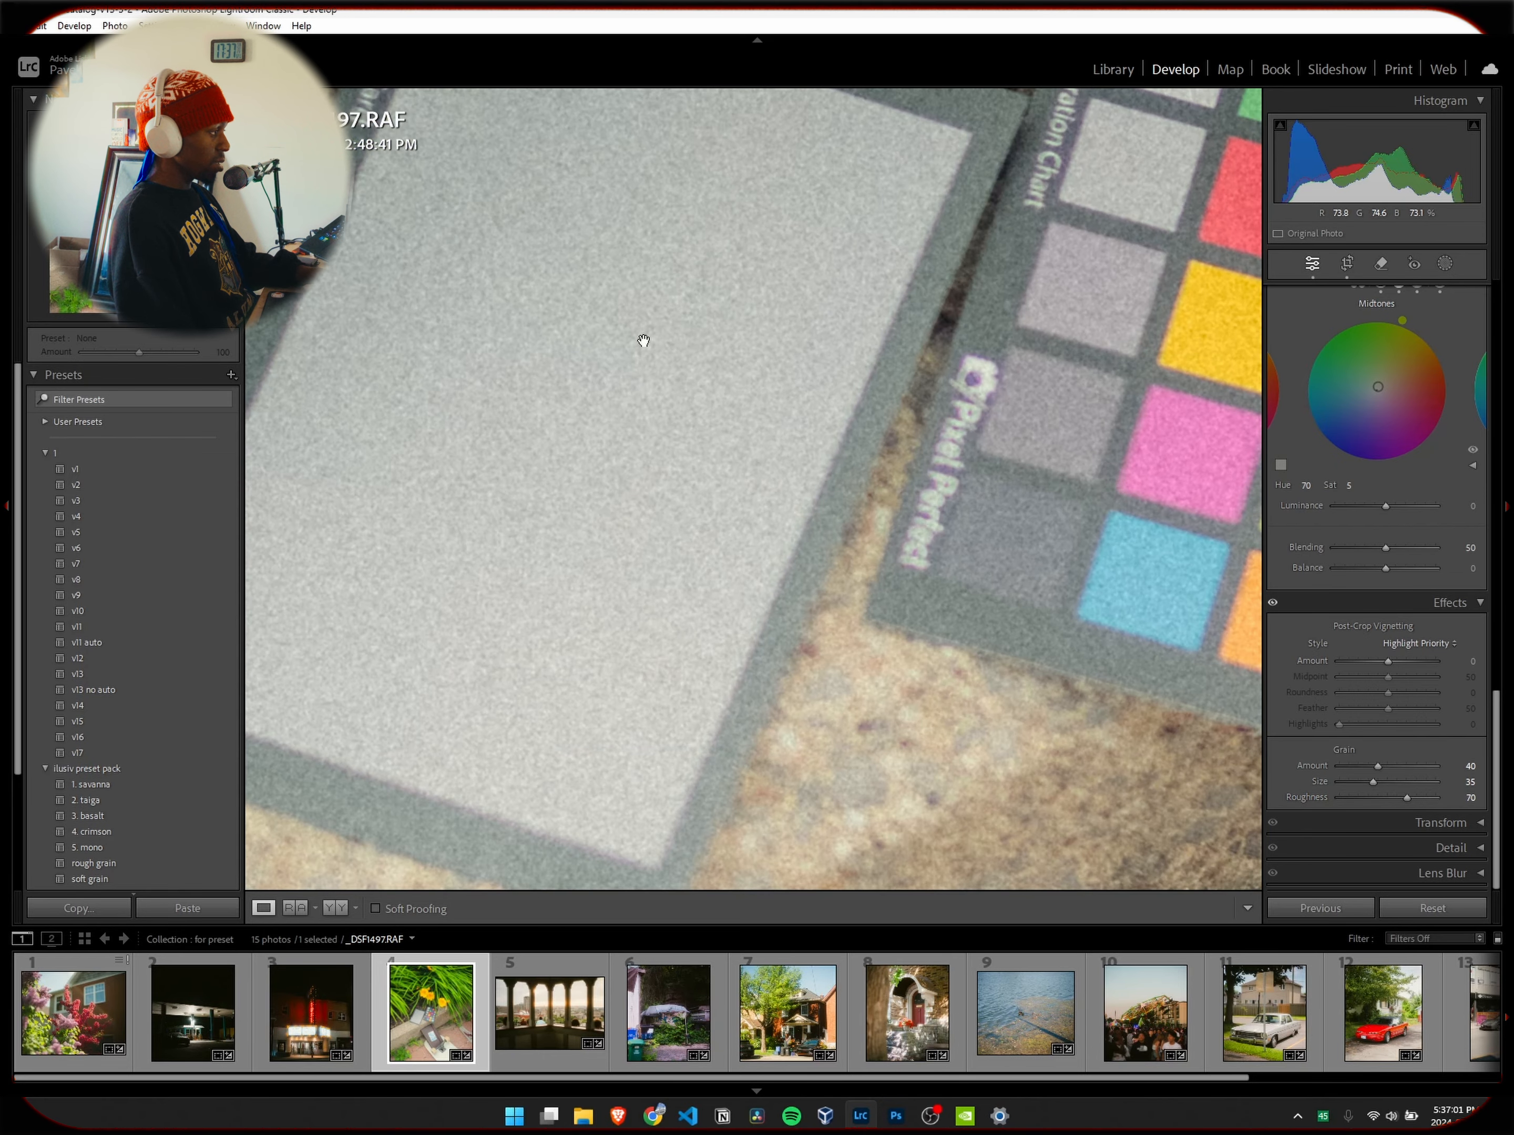
{"action": "left_click", "coordinate": [662, 525]}
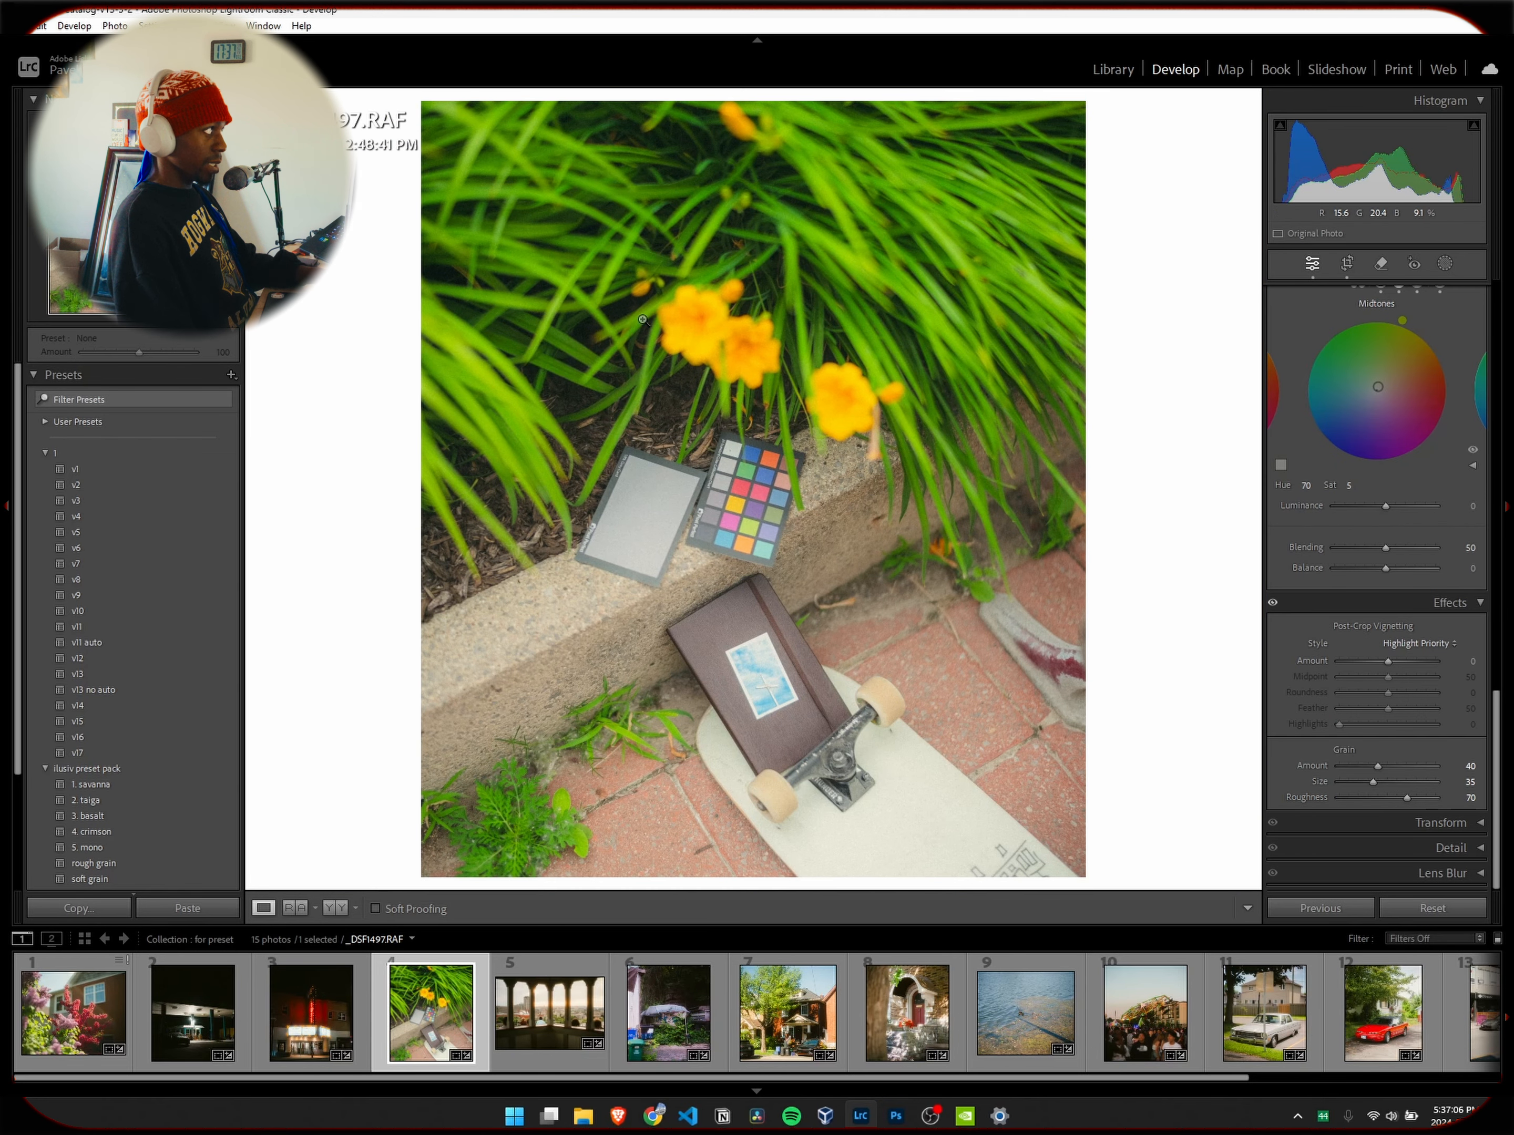